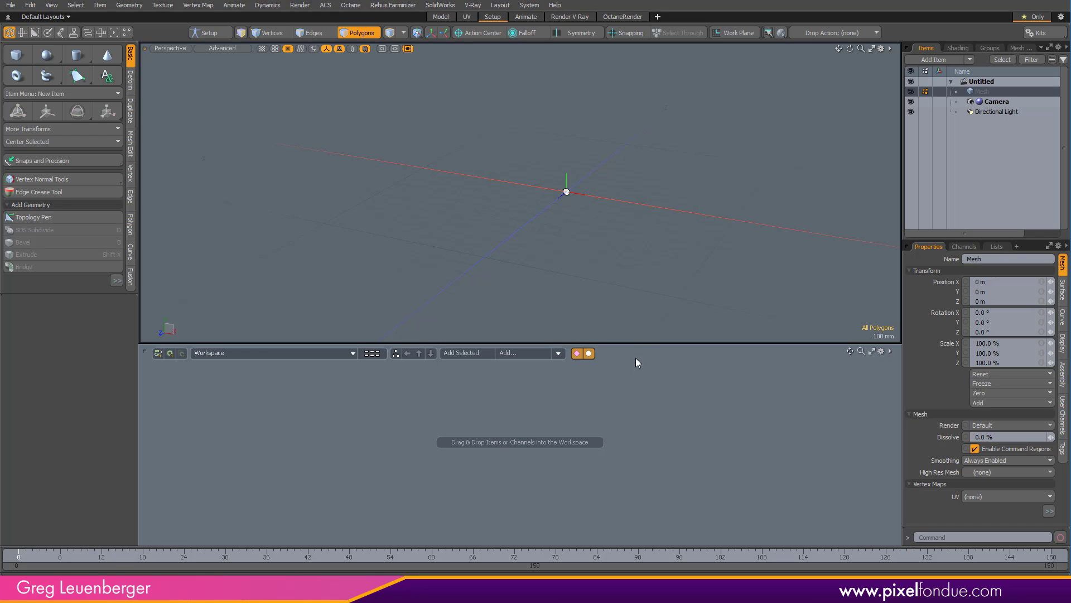
# Step: Create a unit cube, subdivide it twice and turn it into a subdivision surface
pyautogui.moveTo(641, 342); pyautogui.dragTo(642, 398)
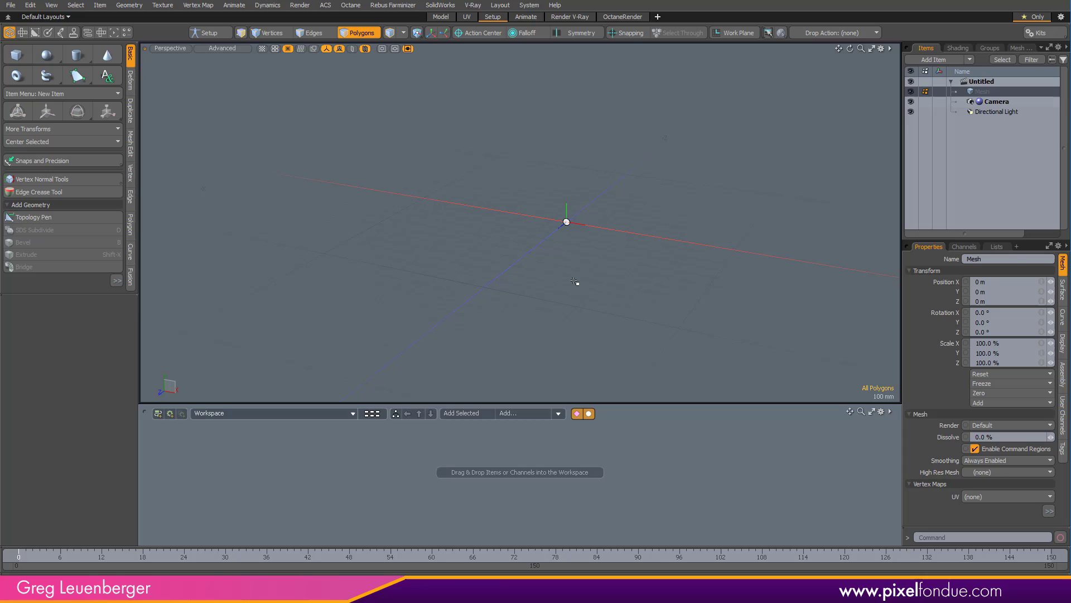
pyautogui.keyDown('shift'); pyautogui.click(18, 55); pyautogui.keyUp('shift')
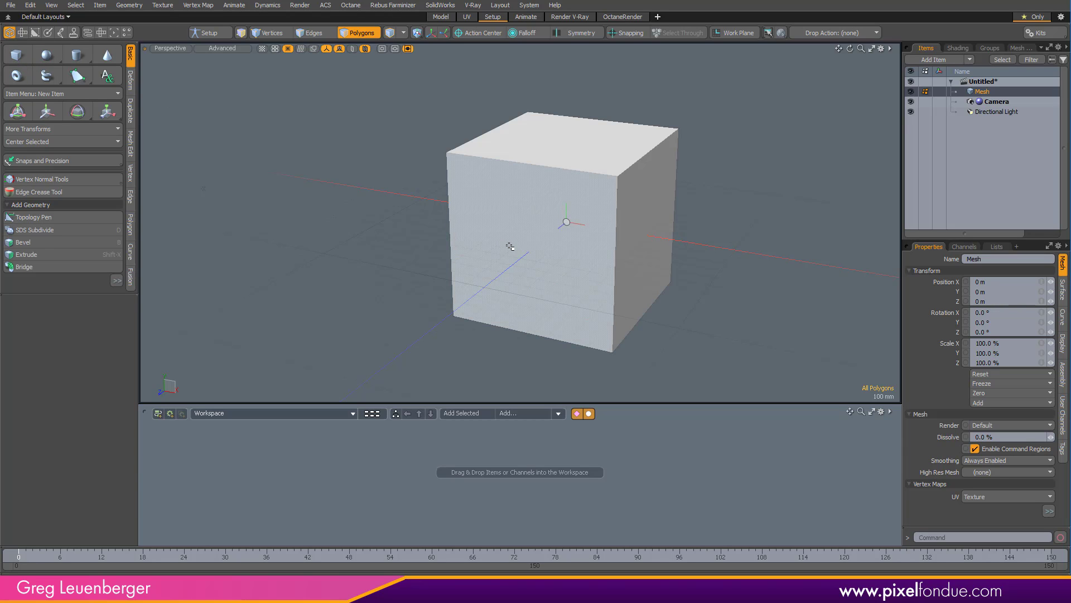
pyautogui.press('d')
pyautogui.press('d')
pyautogui.keyDown('alt'); pyautogui.moveTo(526, 249); pyautogui.dragTo(568, 325); pyautogui.keyUp('alt')
pyautogui.press('Tab')
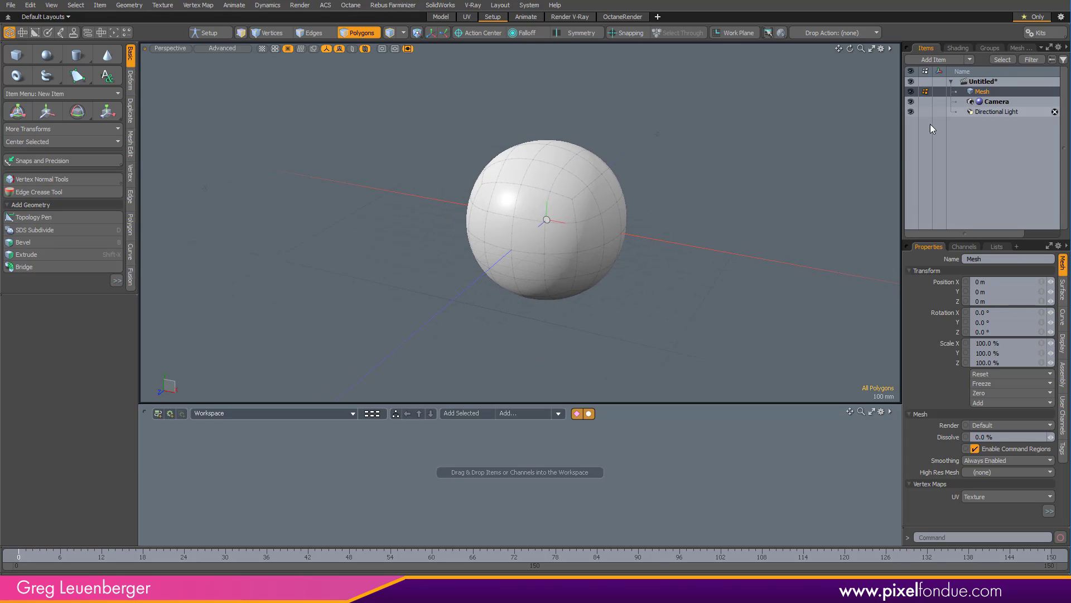
# Step: Rename the mesh item as Fat Cell
pyautogui.press('F2')
pyautogui.write('Fat')
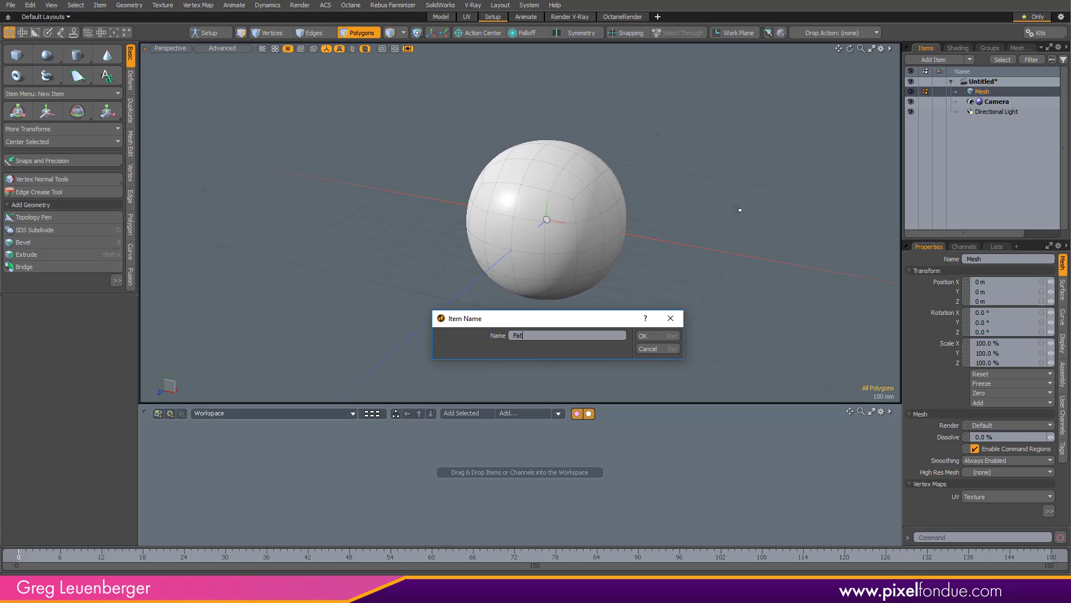
pyautogui.write(' Cell')
pyautogui.press('Return')
# Step: Enlarge the schematic area and add the Fat Cell mesh to it as a node on the left
pyautogui.moveTo(595, 272)
pyautogui.keyDown('ctrl'); pyautogui.keyDown('alt'); pyautogui.mouseDown()
pyautogui.moveTo(607, 273)
pyautogui.moveTo(586, 278)
pyautogui.mouseUp(); pyautogui.keyUp('alt'); pyautogui.keyUp('ctrl')
pyautogui.moveTo(618, 402); pyautogui.dragTo(622, 376)
pyautogui.scroll(-2, 658, 282)
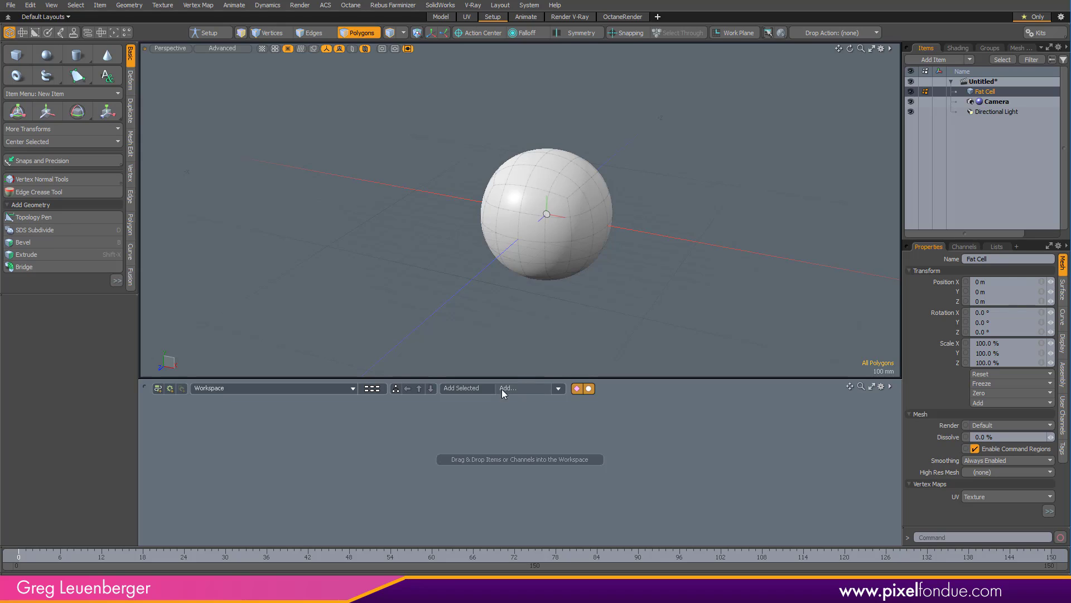
pyautogui.click(473, 387)
pyautogui.moveTo(583, 467); pyautogui.dragTo(333, 458)
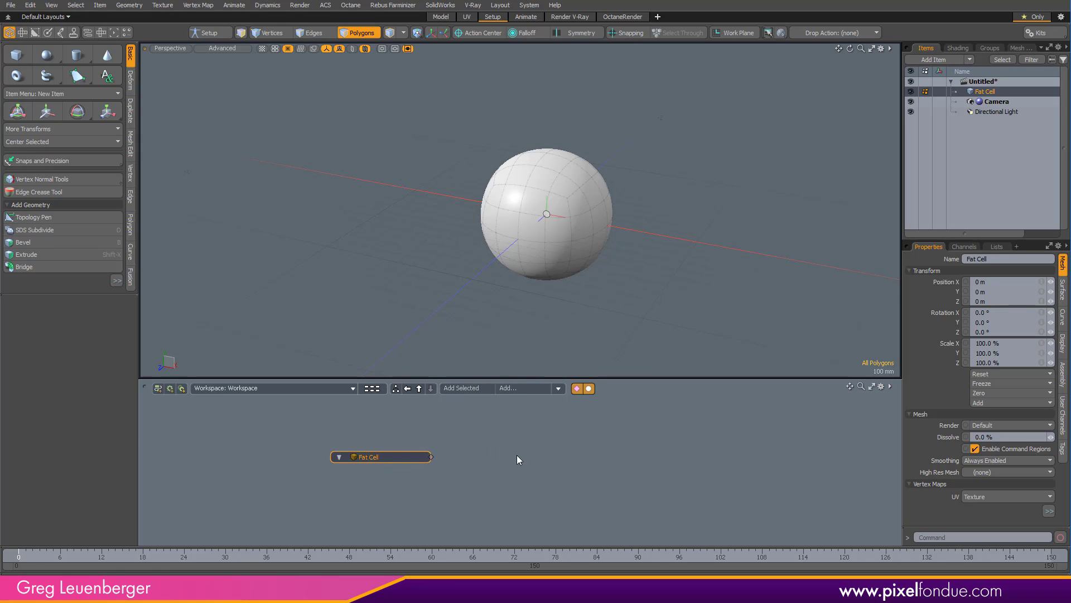
# Step: Add a Replicator node to the schematic and connect Fat Cell to its Prototypes input
pyautogui.click(532, 390)
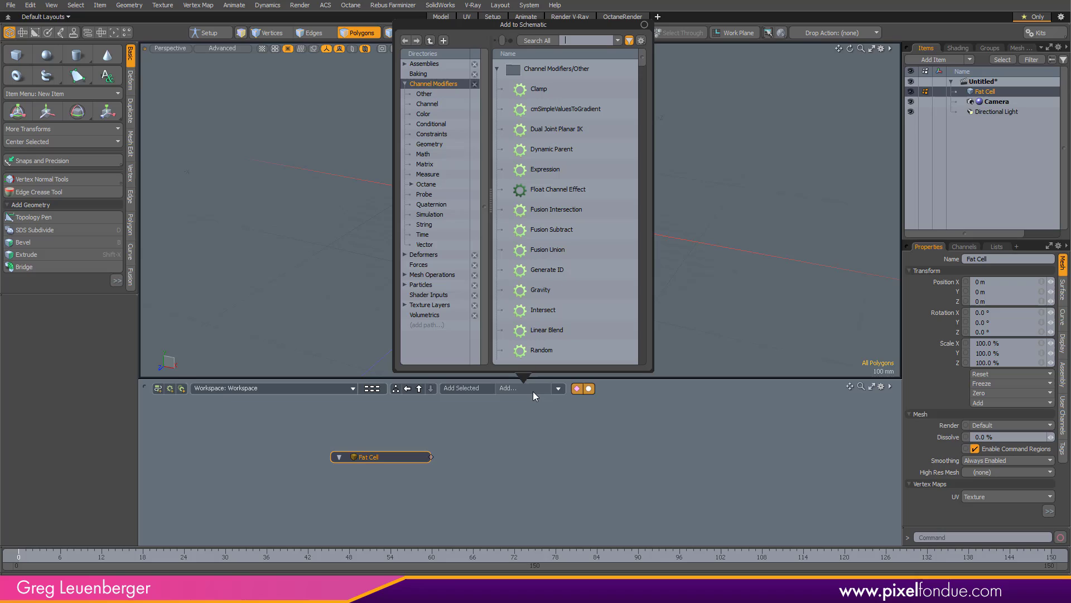
pyautogui.write('repli')
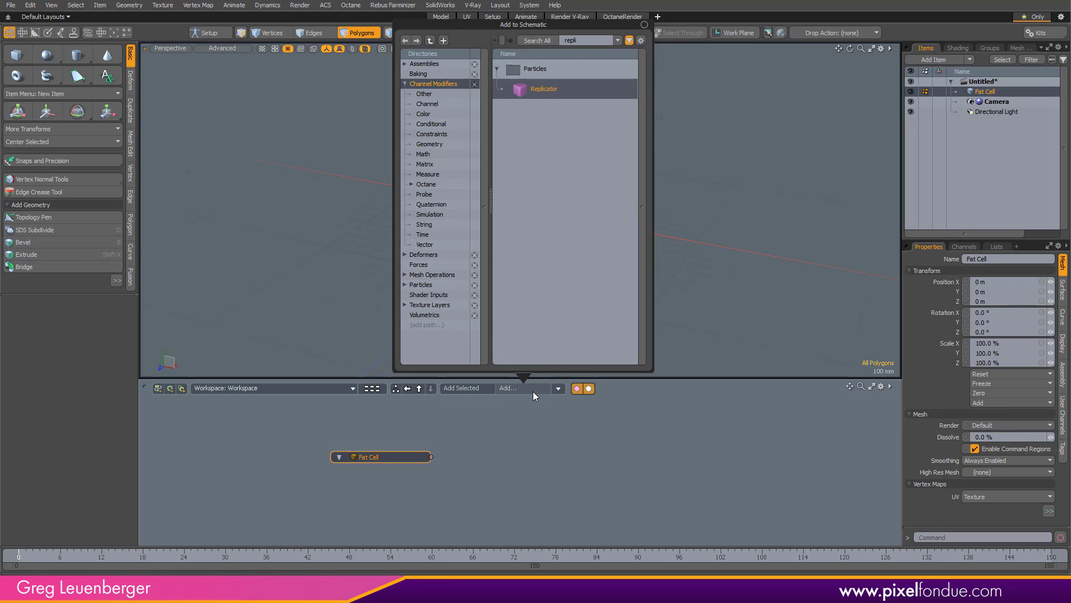
pyautogui.press('Return')
pyautogui.moveTo(594, 432); pyautogui.dragTo(594, 454)
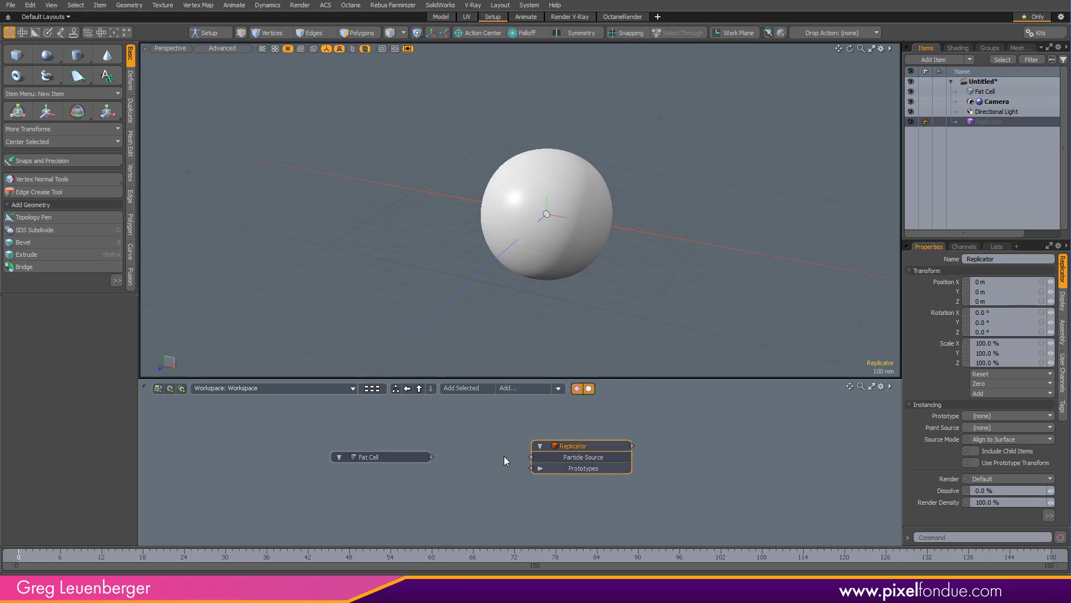
pyautogui.moveTo(431, 457); pyautogui.dragTo(531, 468)
pyautogui.moveTo(402, 461); pyautogui.dragTo(392, 472)
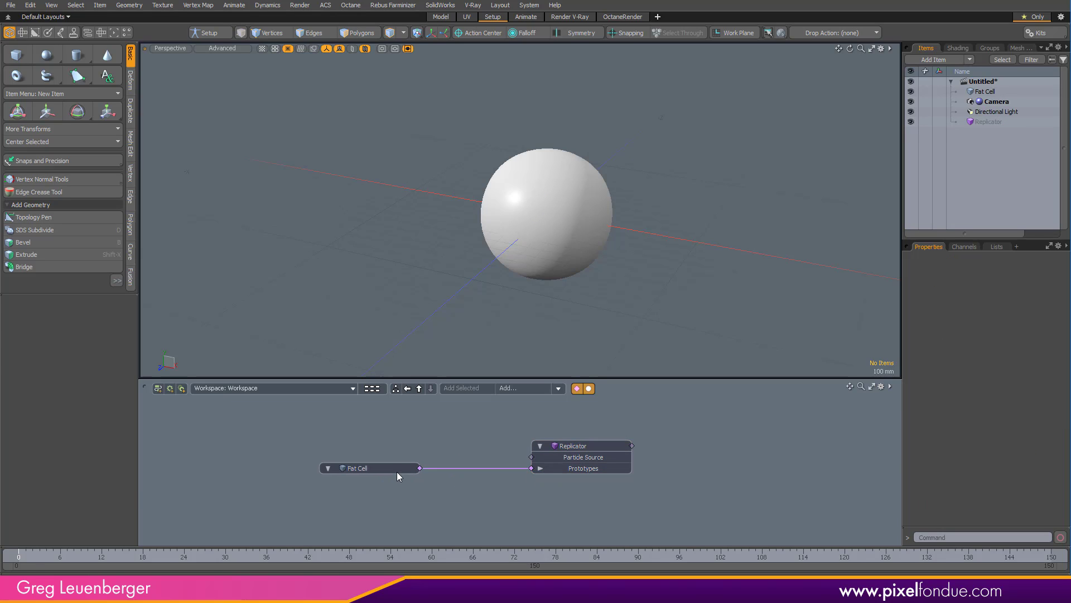
# Step: Find "particl" among the schematic items and add a Particle Generator node above Fat Cell
pyautogui.click(524, 390)
pyautogui.write('part')
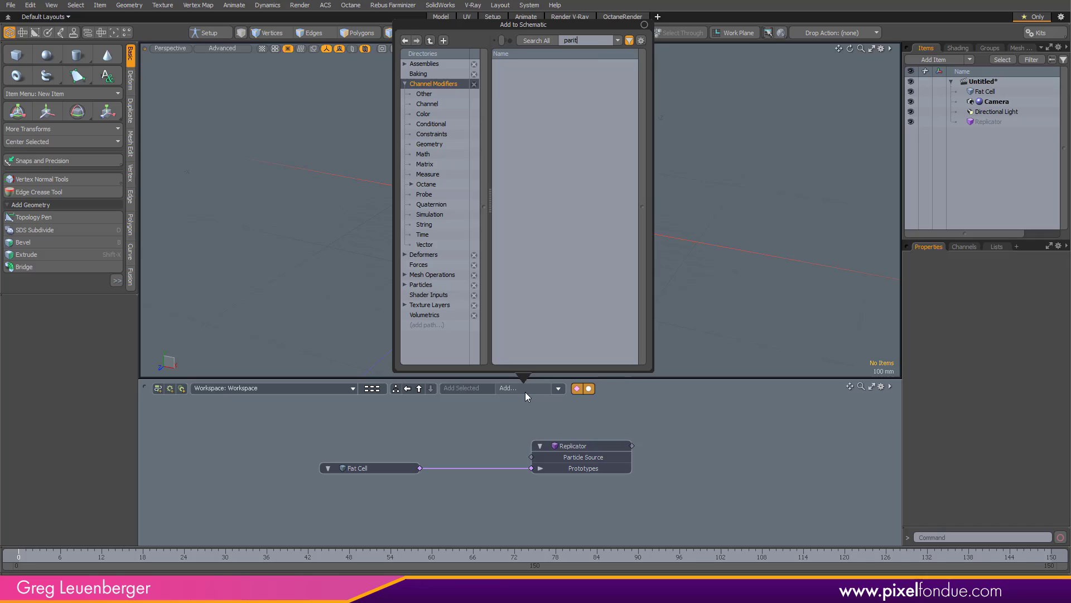
pyautogui.write('icl')
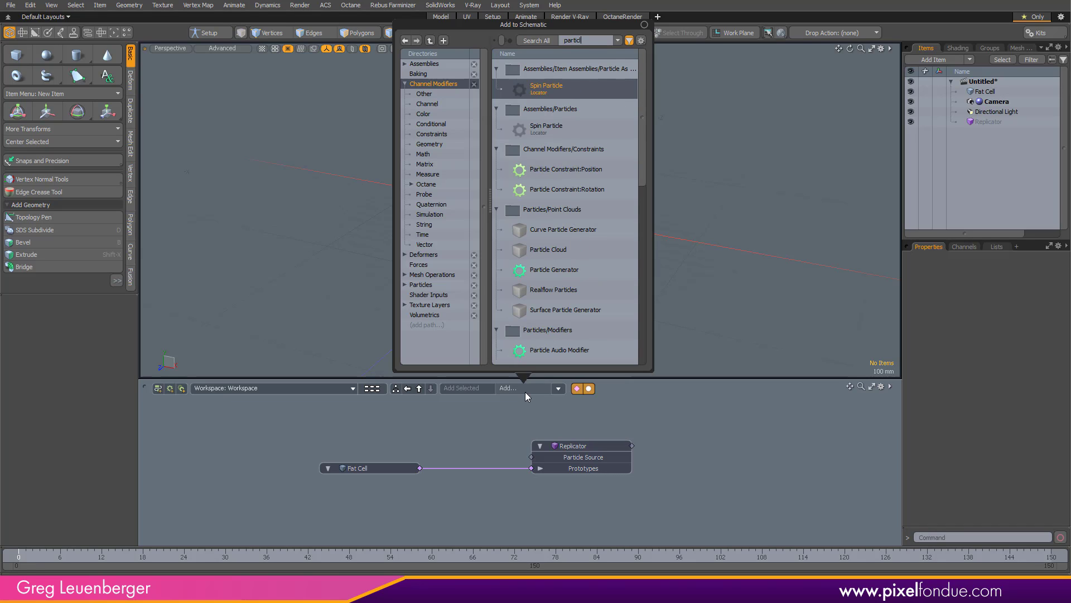
pyautogui.click(564, 270)
pyautogui.moveTo(558, 428); pyautogui.dragTo(400, 434)
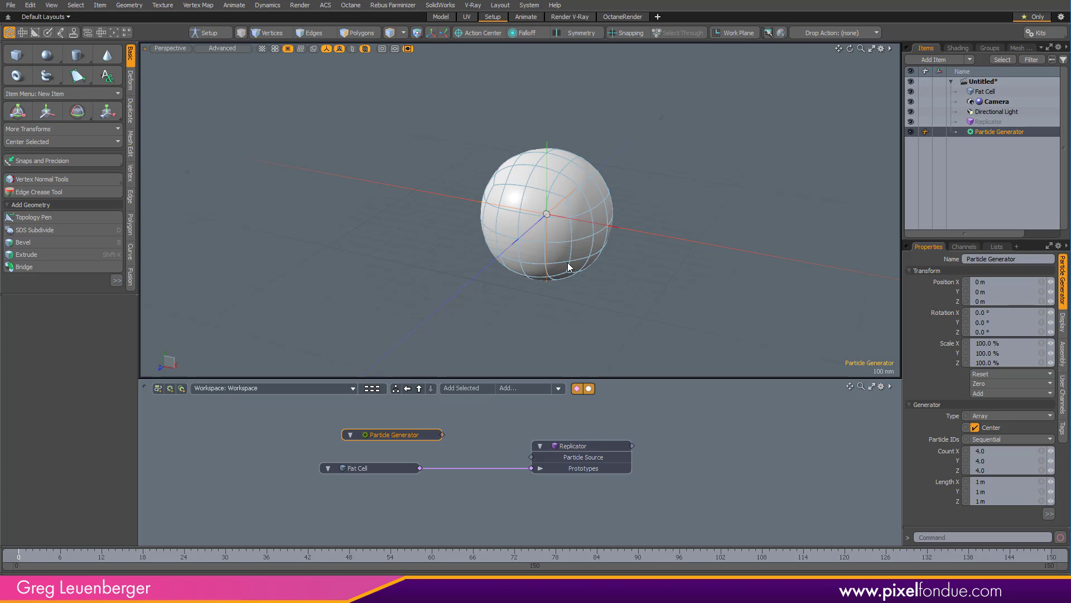
# Step: Try moving the particle generator away from the sphere in the viewport, and undo the move
pyautogui.press('w')
pyautogui.moveTo(579, 183); pyautogui.dragTo(450, 124)
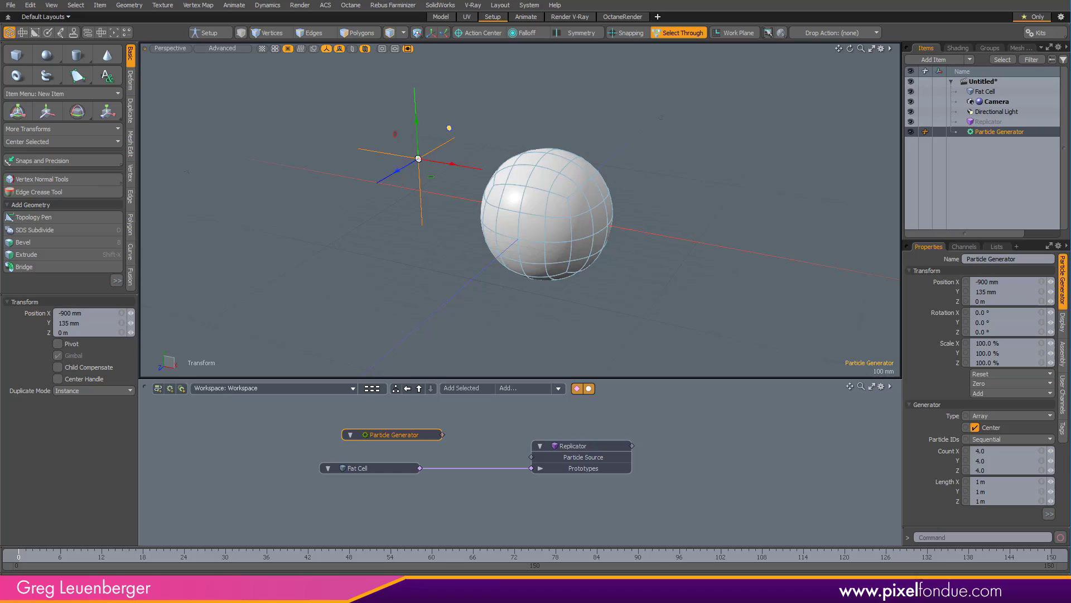
pyautogui.hotkey('ctrl', 'z')
pyautogui.press('space')
pyautogui.click(594, 346)
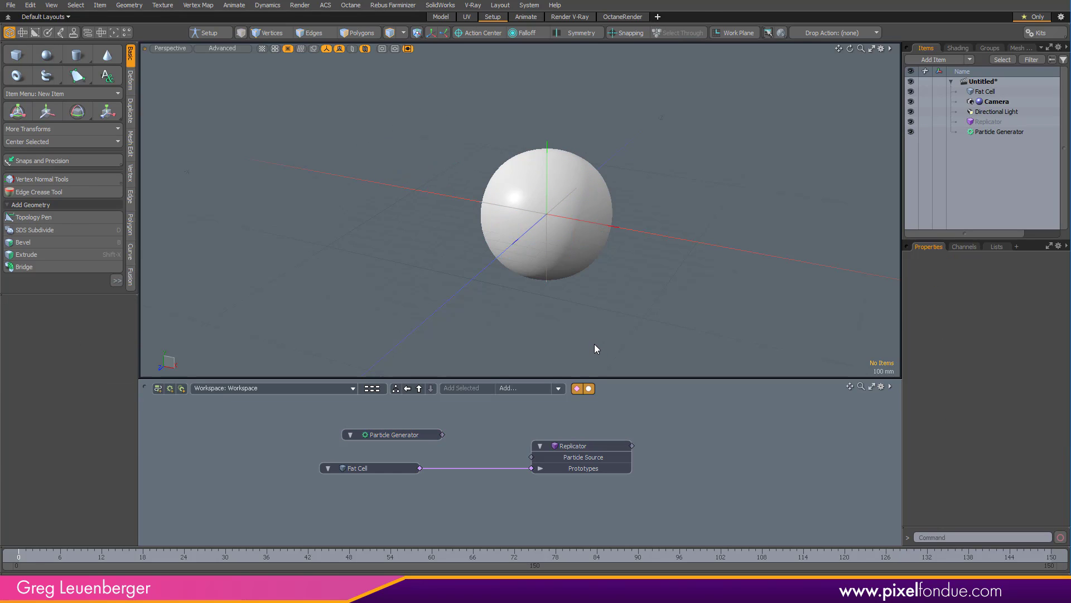
# Step: Connect the Particle Generator node to the Replicator's Particle Source input
pyautogui.click(413, 435)
pyautogui.scroll(-1, 574, 294)
pyautogui.keyDown('alt'); pyautogui.keyDown('shift'); pyautogui.moveTo(574, 294); pyautogui.dragTo(580, 284); pyautogui.keyUp('shift'); pyautogui.keyUp('alt')
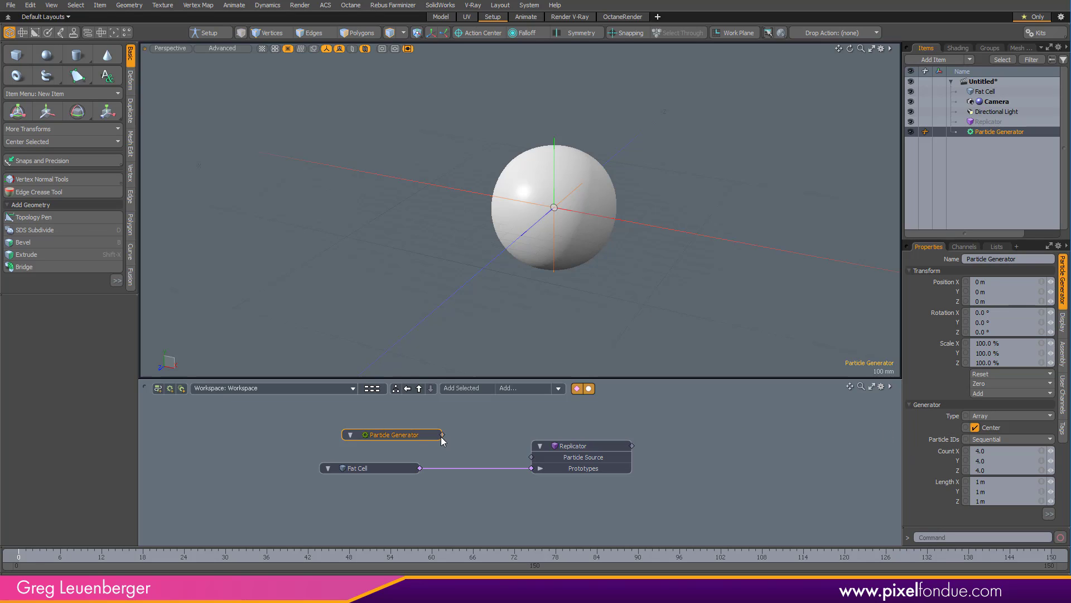
pyautogui.moveTo(442, 434); pyautogui.dragTo(531, 456)
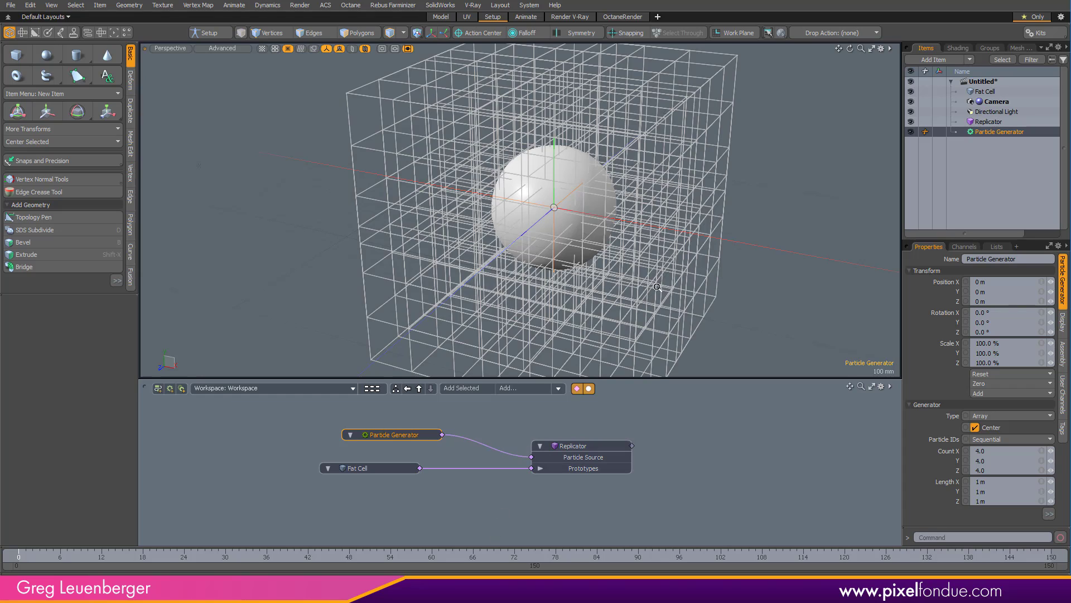
# Step: Display all replicas as full geometry in the viewport and align the Particle Generator node above Fat Cell
pyautogui.scroll(-3, 658, 287)
pyautogui.keyDown('alt'); pyautogui.keyDown('shift'); pyautogui.moveTo(657, 286); pyautogui.dragTo(612, 272); pyautogui.keyUp('shift'); pyautogui.keyUp('alt')
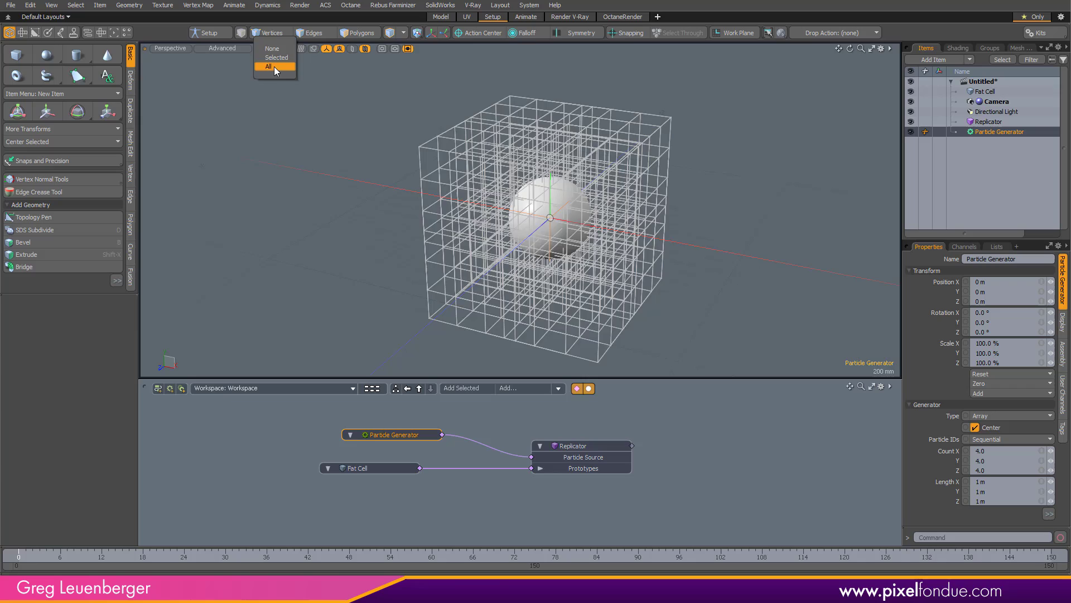
pyautogui.click(274, 66)
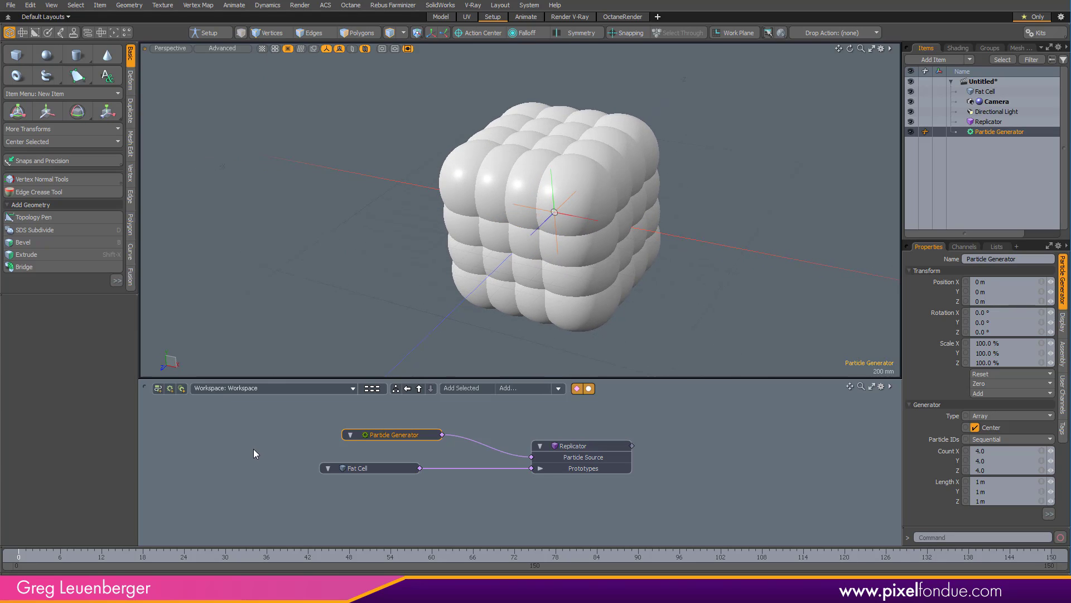
pyautogui.moveTo(403, 435)
pyautogui.mouseDown()
pyautogui.moveTo(480, 435)
pyautogui.moveTo(394, 427)
pyautogui.mouseUp()
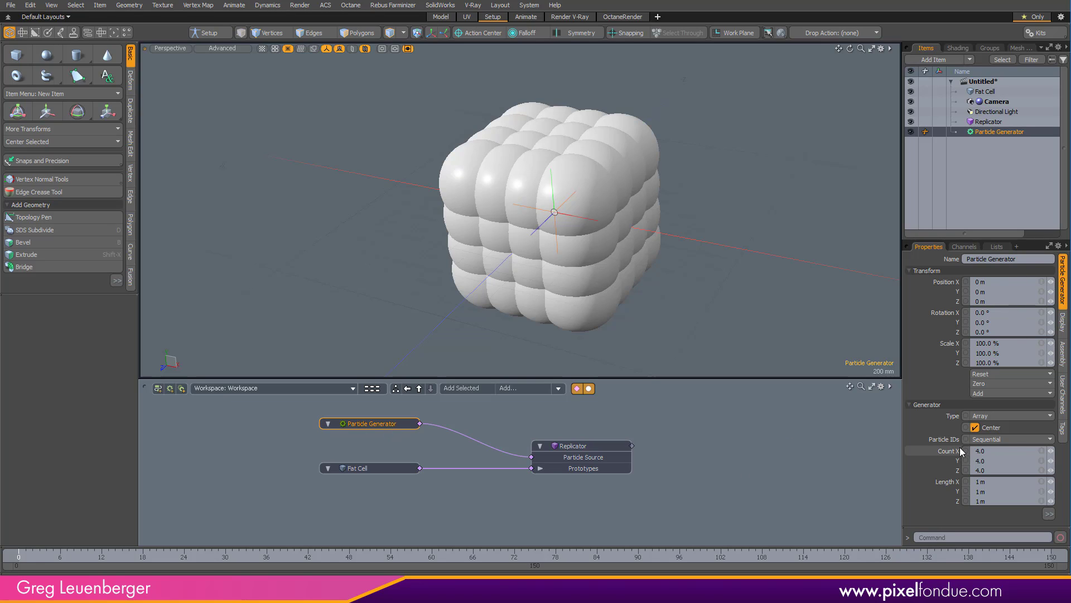
# Step: Set the particle generator's Y count to 1 and hide the original Fat Cell mesh
pyautogui.doubleClick(1002, 460)
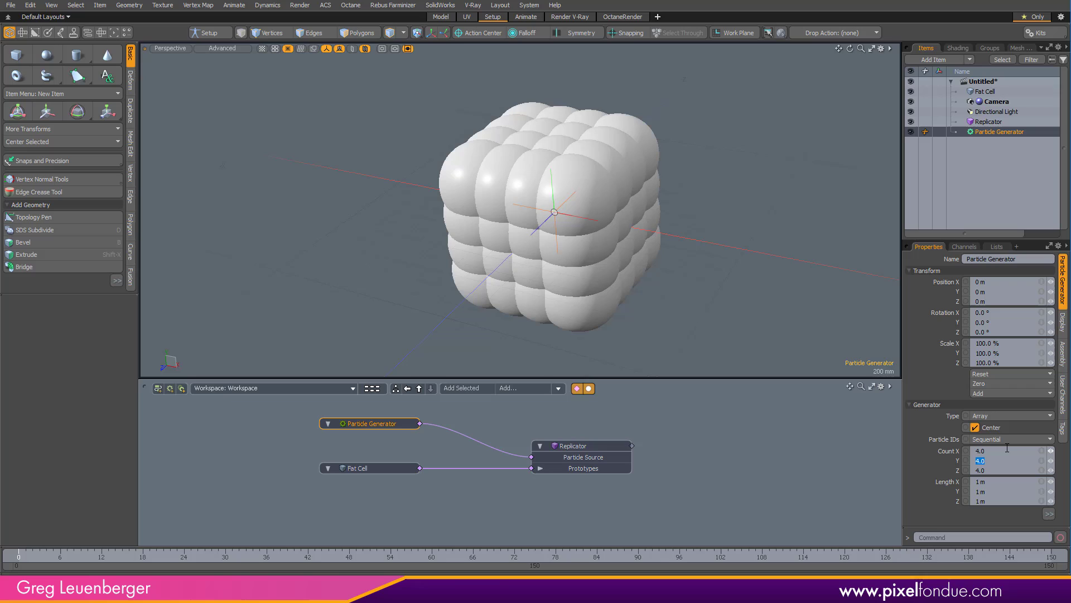
pyautogui.write('1')
pyautogui.press('Return')
pyautogui.keyDown('alt'); pyautogui.moveTo(648, 235); pyautogui.dragTo(716, 199); pyautogui.keyUp('alt')
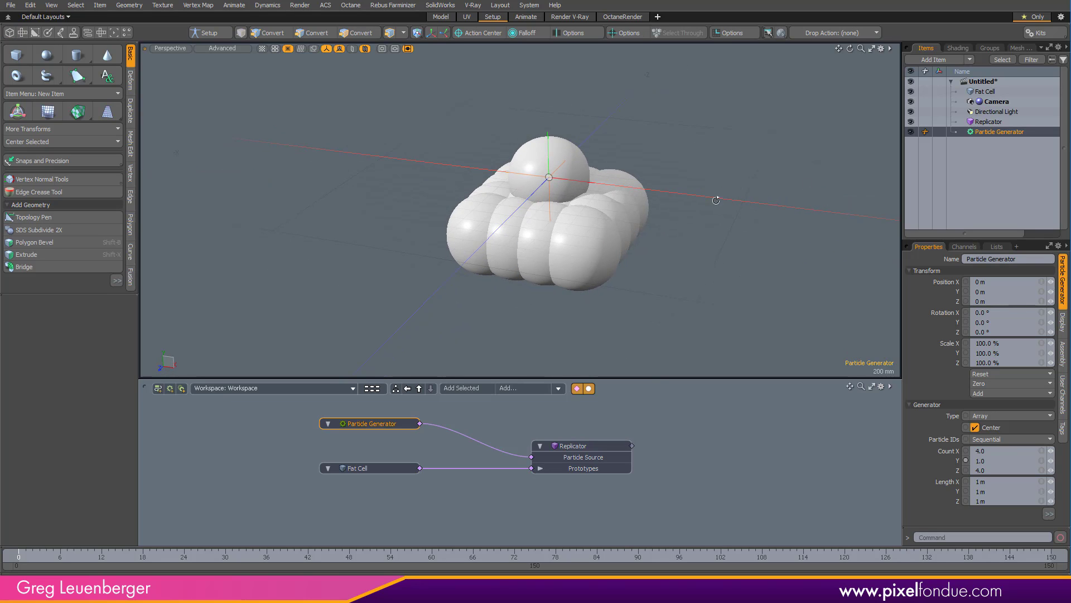
pyautogui.click(911, 91)
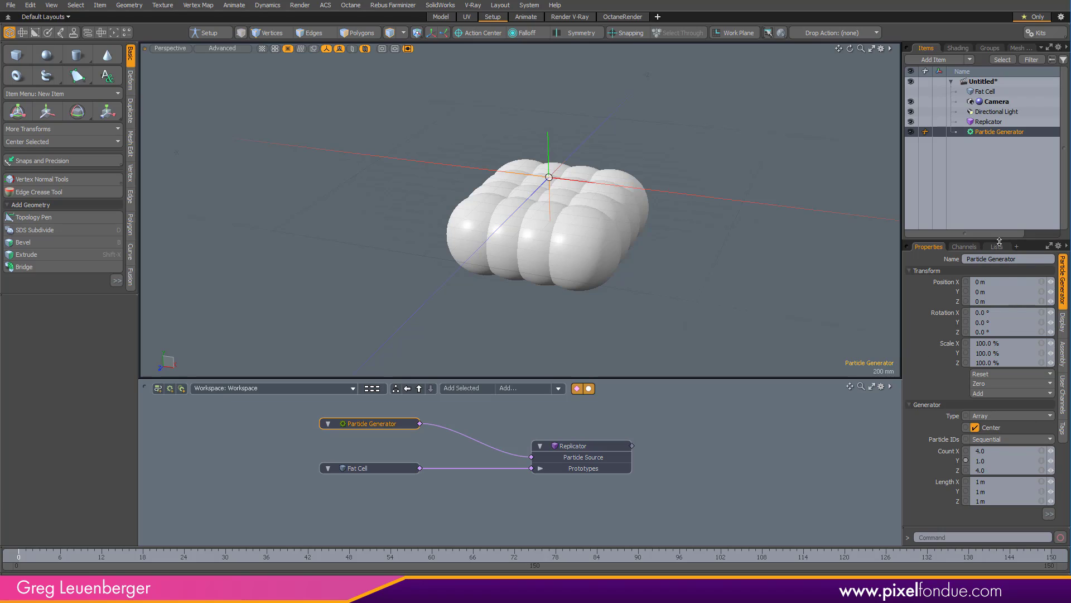
# Step: Set the particle generator's Y length to 0 m and move the Fat Cell item directly above Replicator in the item list
pyautogui.moveTo(999, 238); pyautogui.dragTo(1000, 180)
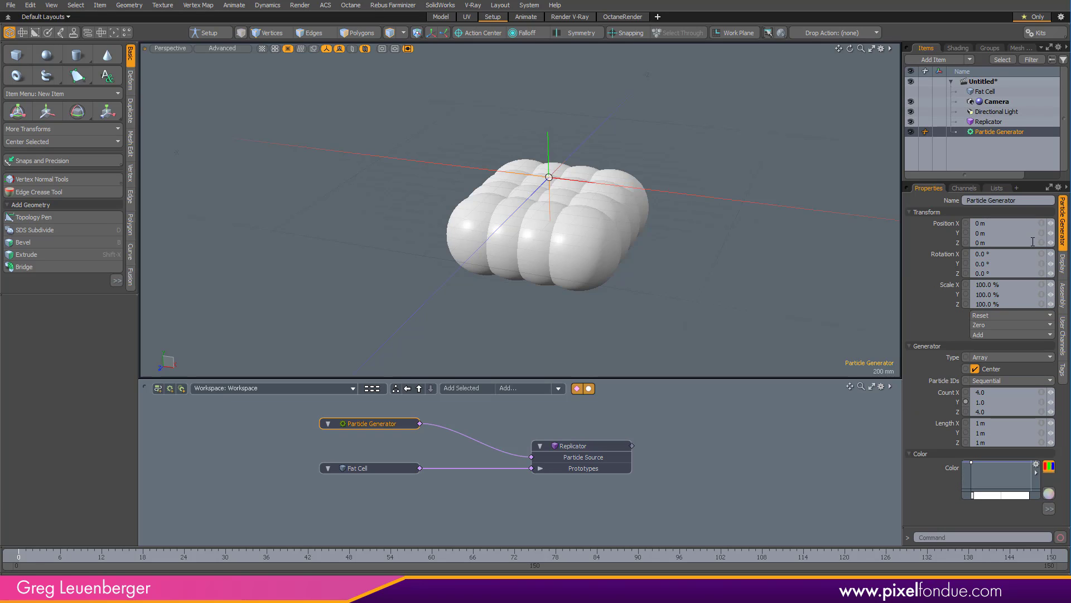
pyautogui.click(996, 432)
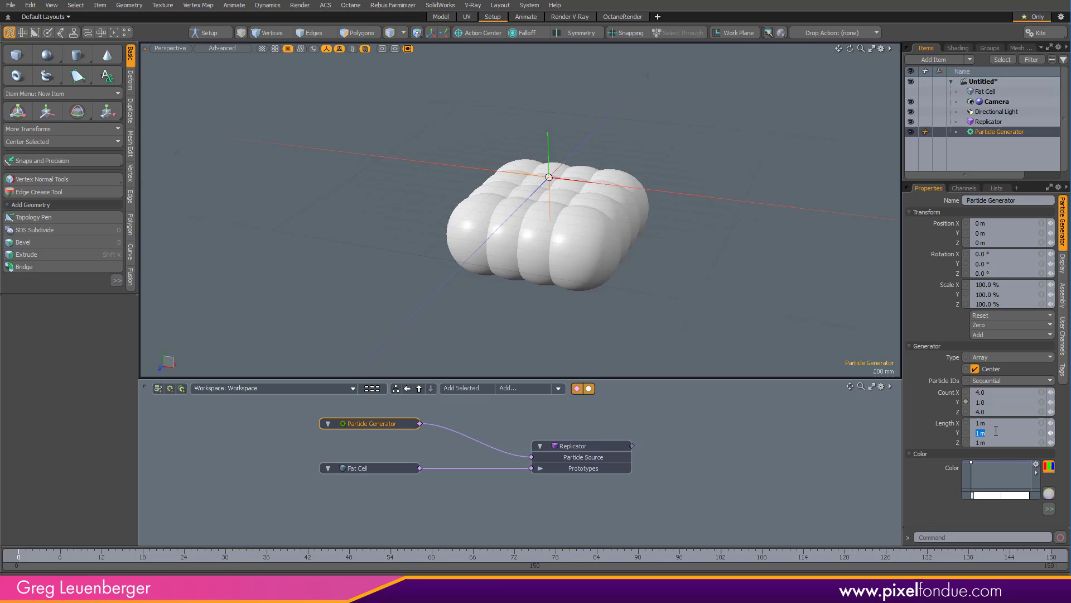
pyautogui.write('0')
pyautogui.press('Return')
pyautogui.keyDown('alt'); pyautogui.moveTo(516, 235); pyautogui.dragTo(535, 255); pyautogui.keyUp('alt')
pyautogui.moveTo(992, 111); pyautogui.dragTo(991, 87)
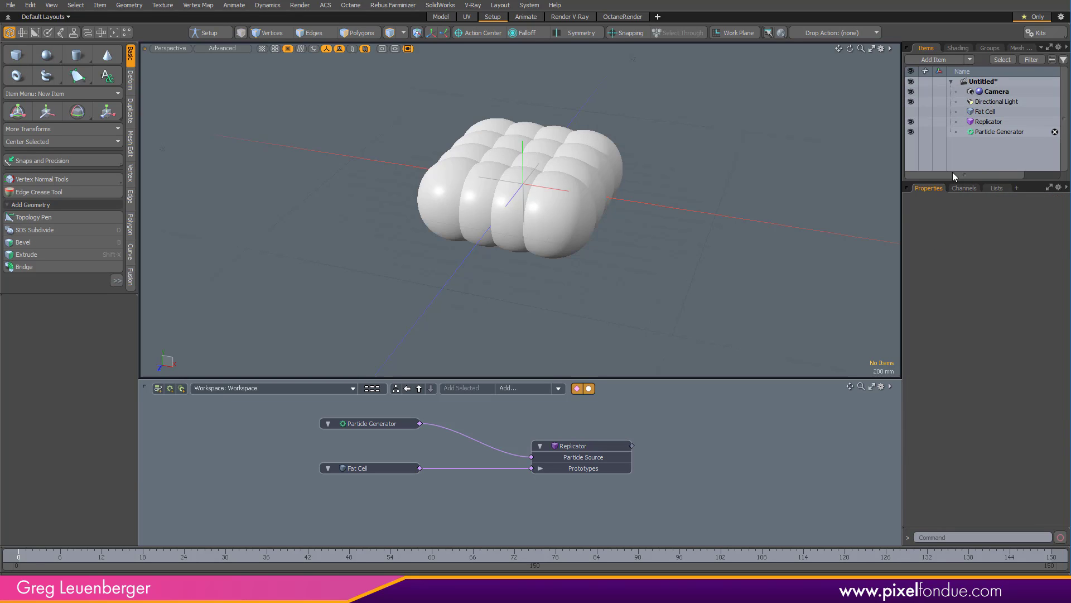
# Step: Spread the replicas apart by setting the particle generator's X and Z lengths together to about 2.93 m with Channel Haul
pyautogui.click(999, 131)
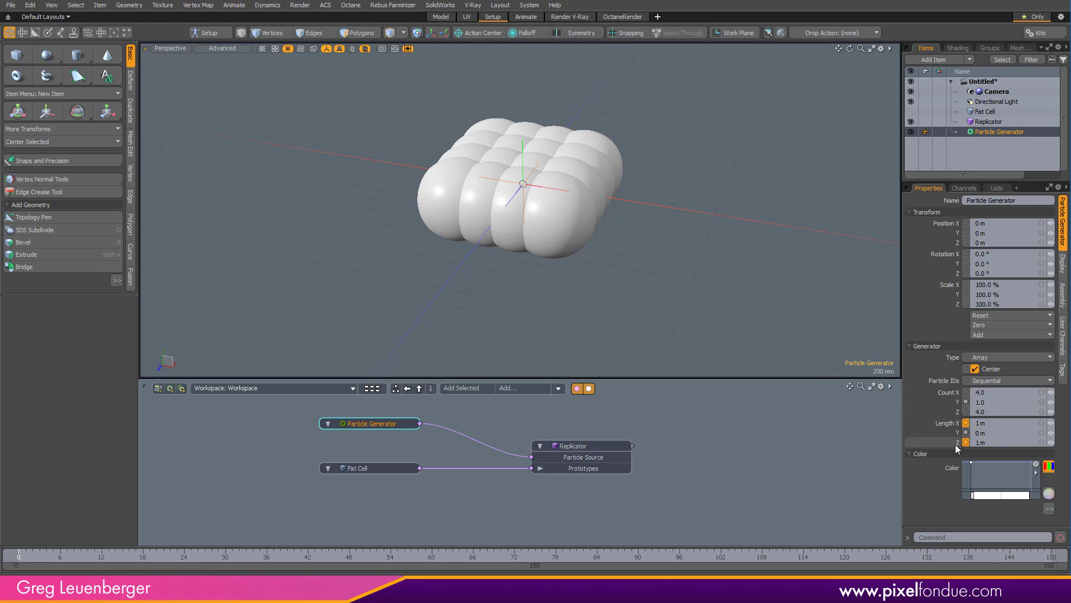
pyautogui.press('c')
pyautogui.moveTo(556, 333); pyautogui.dragTo(708, 287)
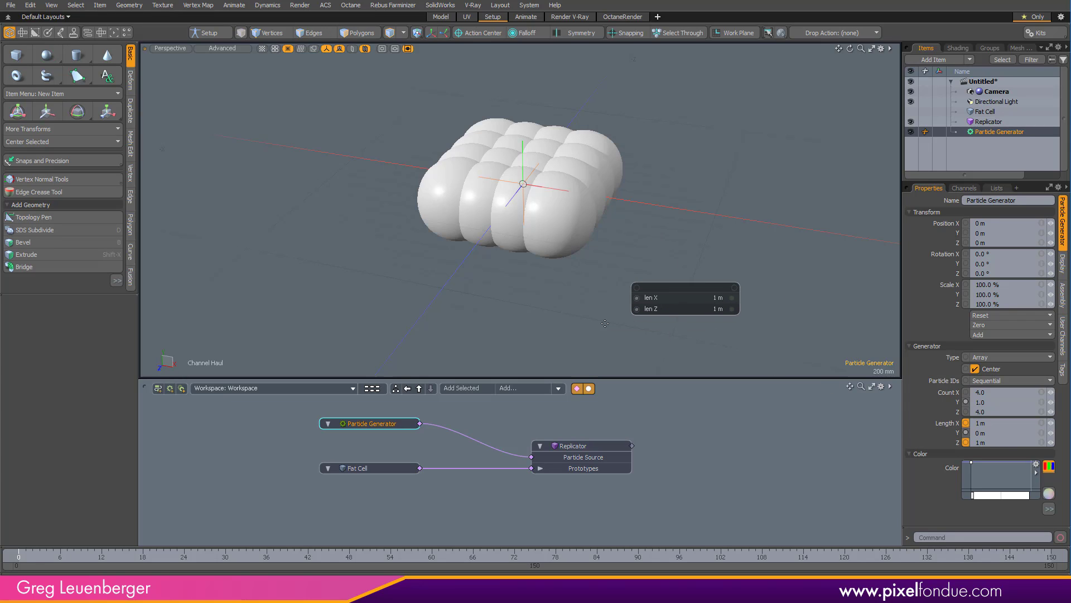
pyautogui.moveTo(615, 341); pyautogui.dragTo(736, 371)
pyautogui.moveTo(642, 306); pyautogui.dragTo(598, 319)
pyautogui.keyDown('alt'); pyautogui.middleClick(594, 145); pyautogui.keyUp('alt')
pyautogui.moveTo(709, 187)
pyautogui.mouseDown()
pyautogui.moveTo(738, 186)
pyautogui.moveTo(708, 187)
pyautogui.mouseUp()
pyautogui.moveTo(589, 144); pyautogui.dragTo(606, 144)
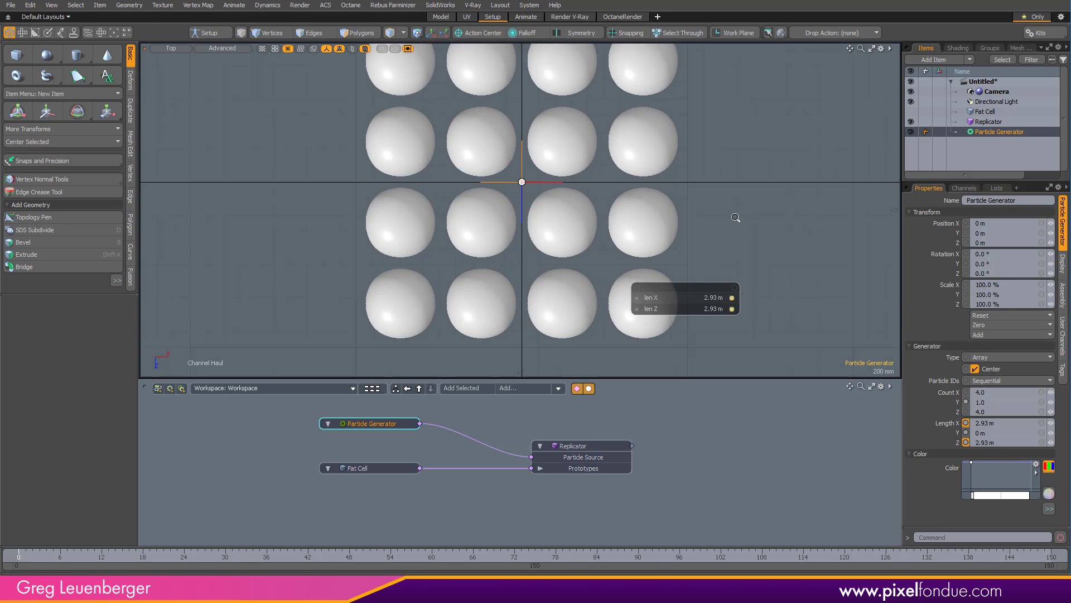
pyautogui.scroll(-3, 741, 216)
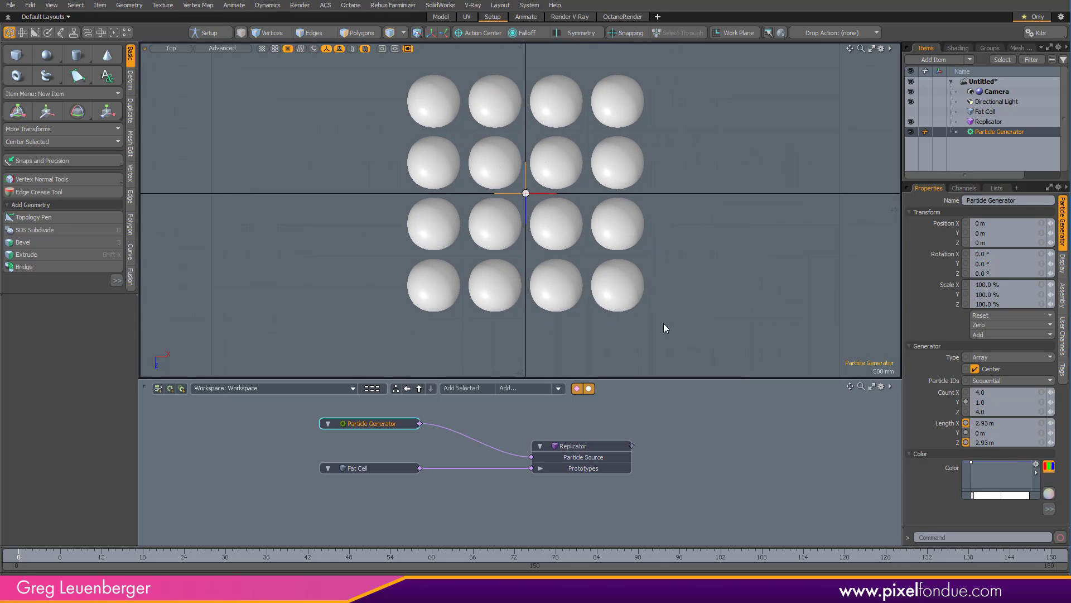
pyautogui.hotkey('ctrl', 'space')
pyautogui.click(621, 301)
pyautogui.keyDown('alt'); pyautogui.moveTo(622, 301); pyautogui.dragTo(584, 123); pyautogui.keyUp('alt')
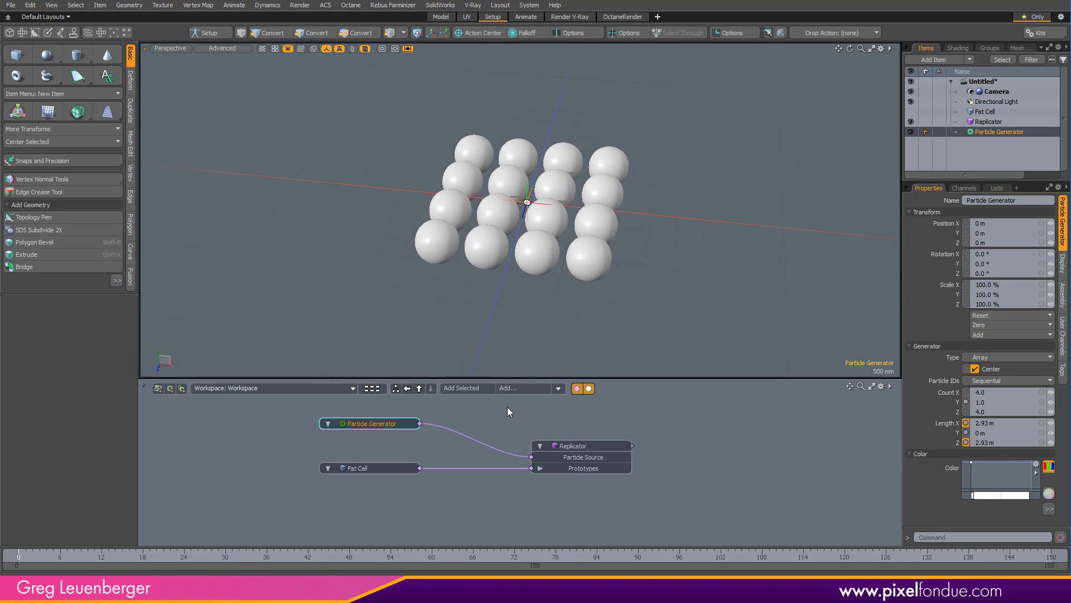
# Step: Insert a Particle Random Modifier on the link between the Particle Generator and the Replicator's particle source
pyautogui.click(477, 440)
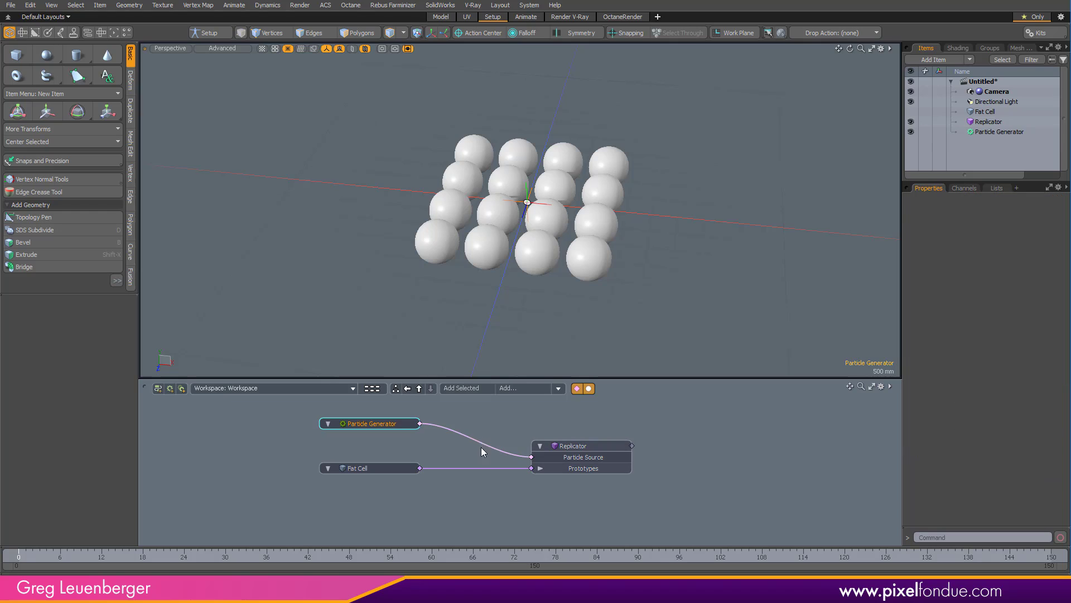
pyautogui.click(526, 388)
pyautogui.write('r')
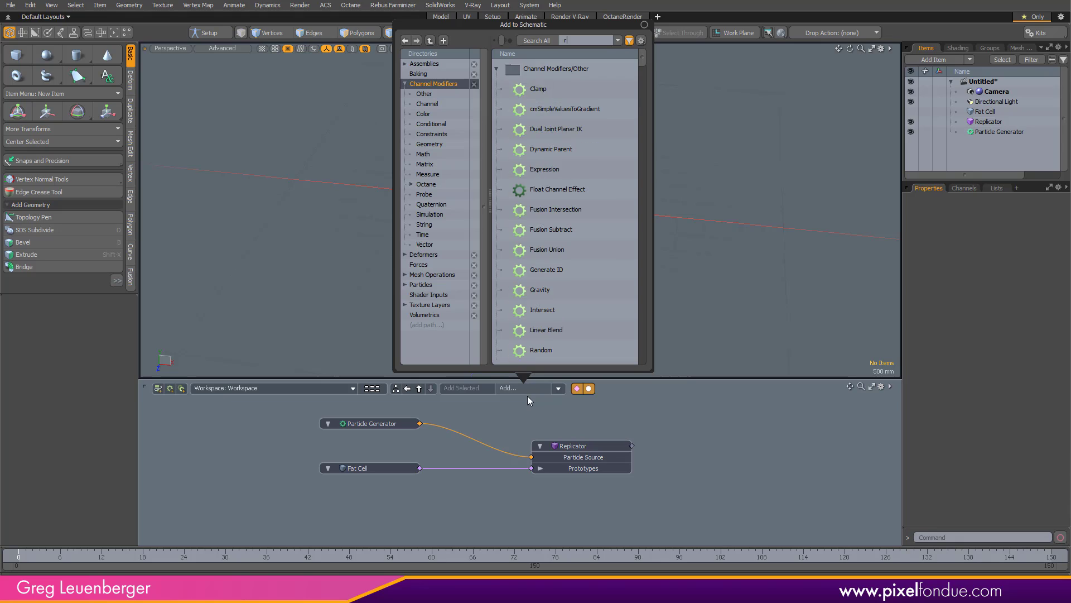
pyautogui.write('ando')
pyautogui.press('BackSpace')
pyautogui.press('BackSpace')
pyautogui.press('BackSpace')
pyautogui.press('BackSpace')
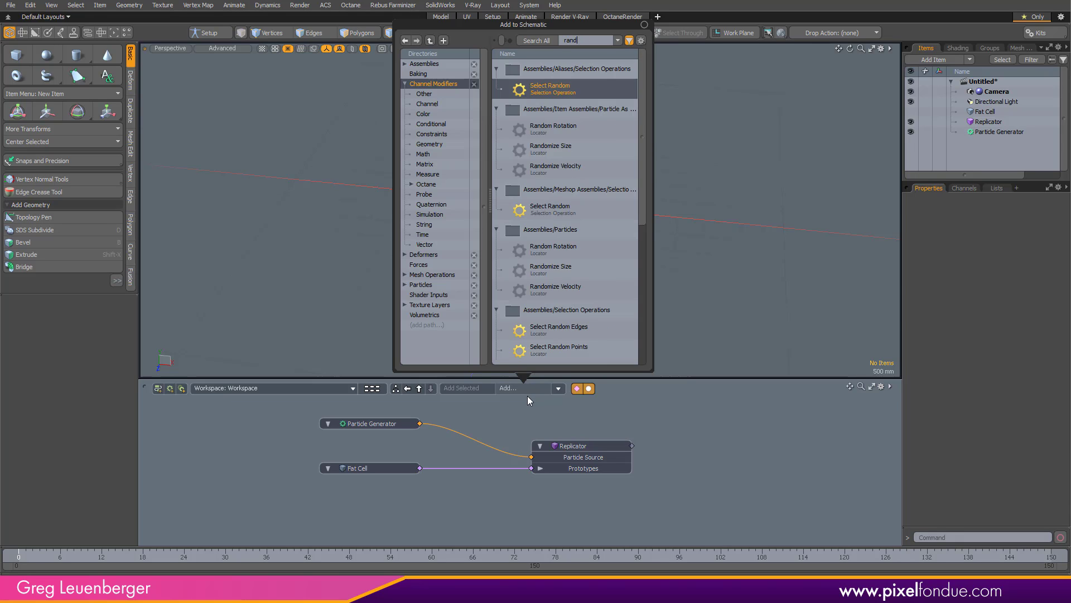
pyautogui.write('dom')
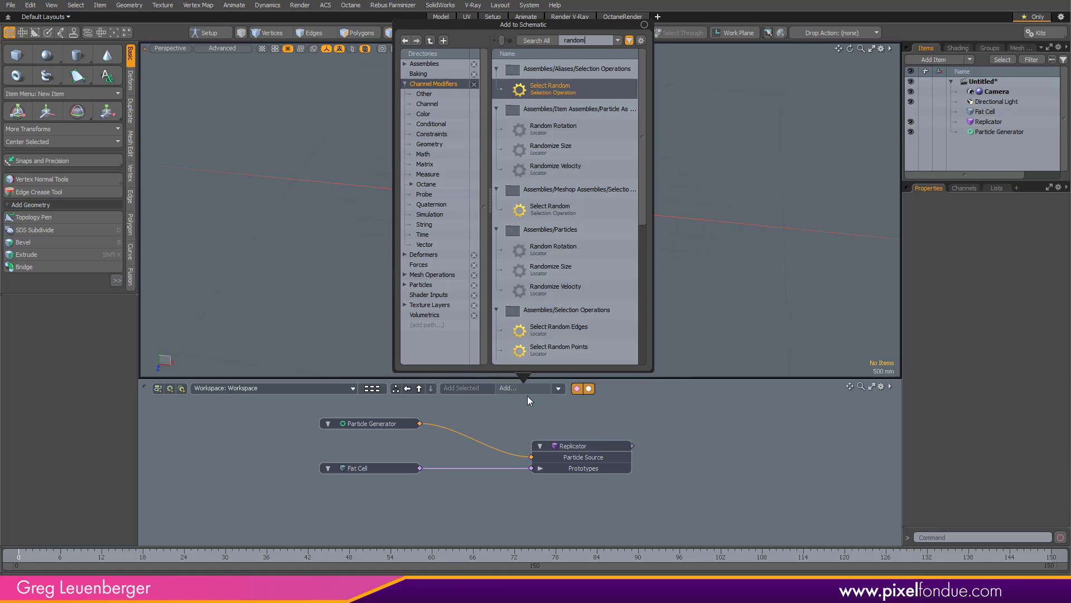
pyautogui.moveTo(641, 106); pyautogui.dragTo(641, 247)
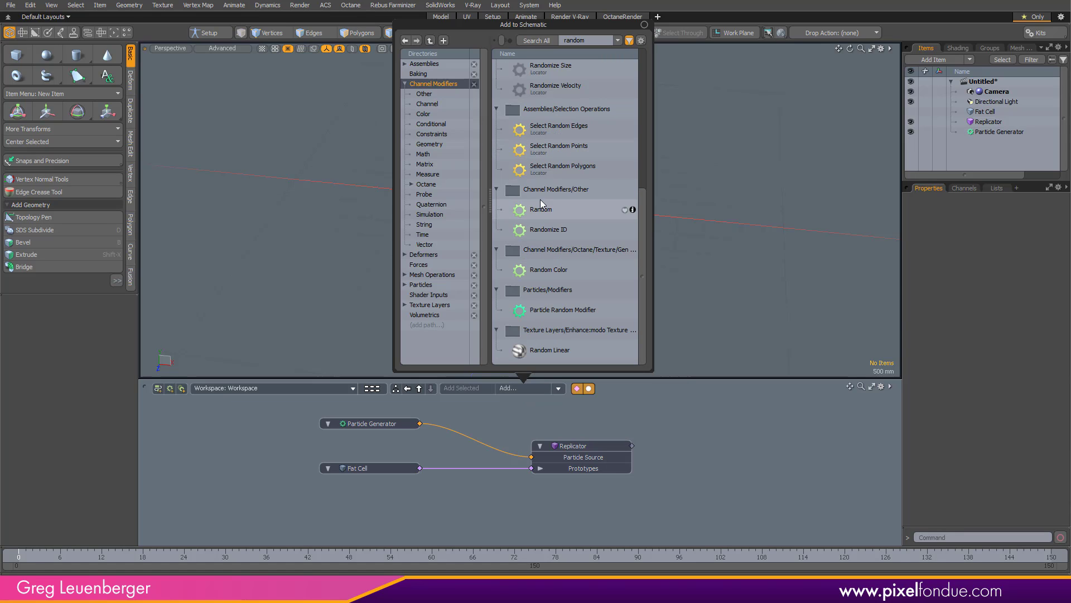
pyautogui.doubleClick(560, 312)
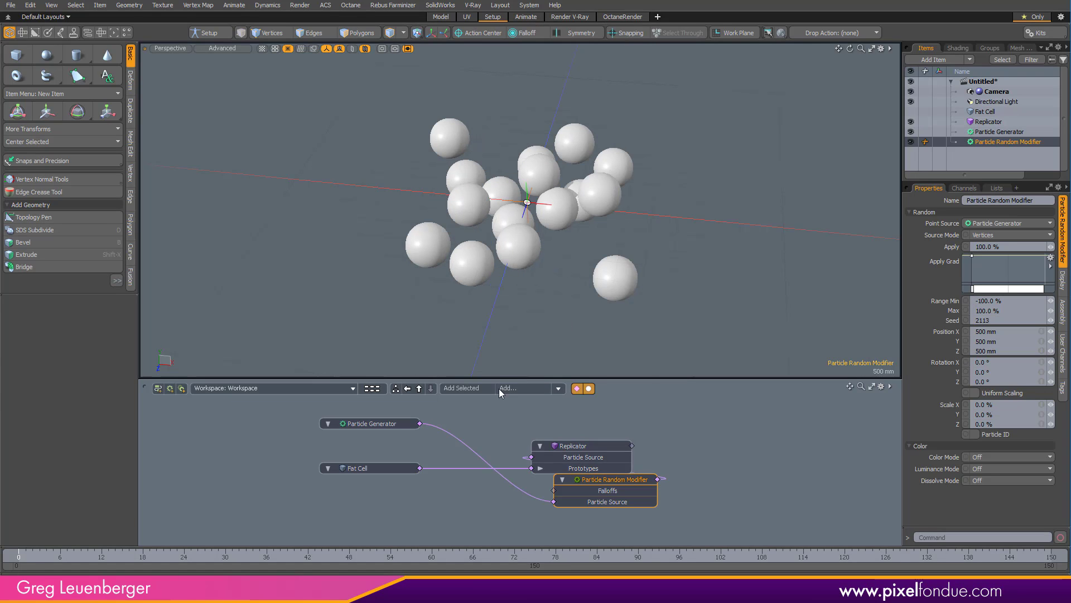
# Step: Arrange the schematic so the Particle Random Modifier node sits between the Particle Generator and Replicator nodes
pyautogui.moveTo(578, 481); pyautogui.dragTo(452, 434)
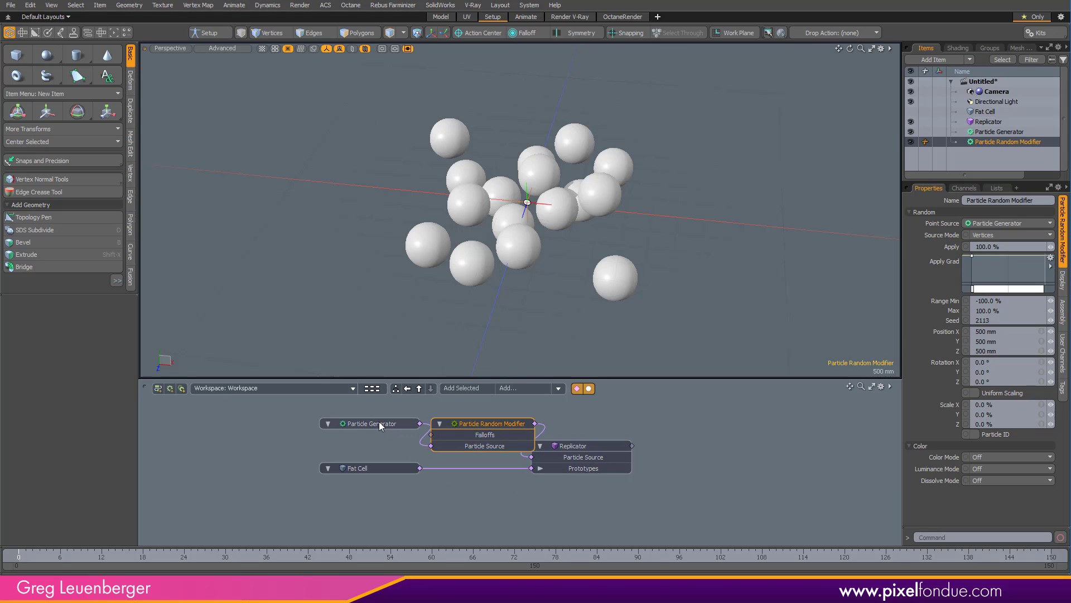
pyautogui.moveTo(379, 423); pyautogui.dragTo(290, 412)
pyautogui.moveTo(490, 427); pyautogui.dragTo(436, 415)
pyautogui.click(448, 413)
# Step: Set the random modifier's Position Y to 0 m and check from the side that the replicas lie flat
pyautogui.keyDown('alt'); pyautogui.moveTo(540, 229); pyautogui.dragTo(453, 311); pyautogui.keyUp('alt')
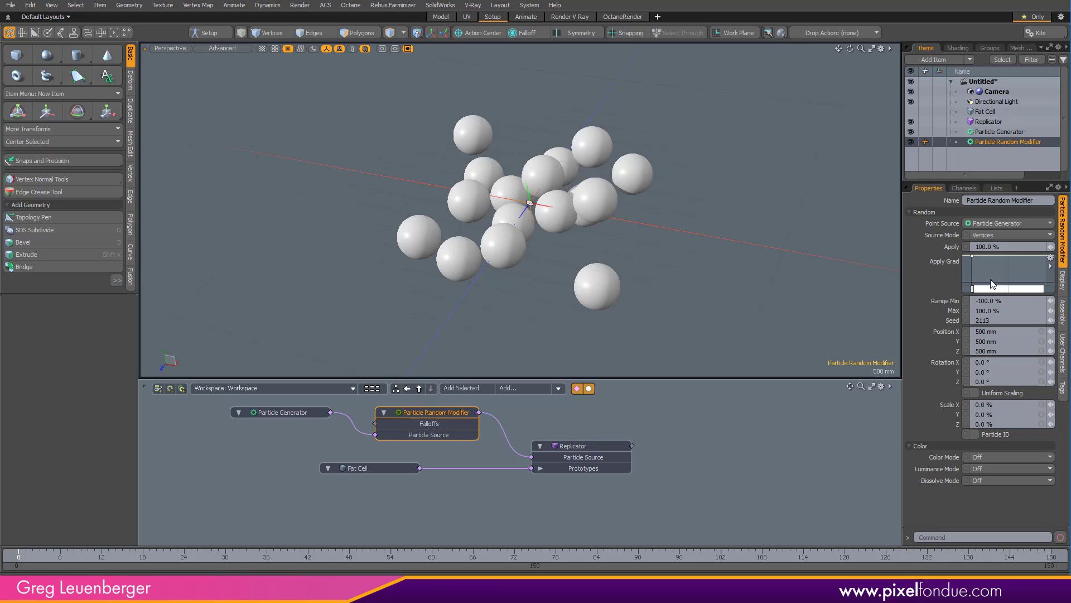
pyautogui.click(1009, 339)
pyautogui.write('0')
pyautogui.press('Return')
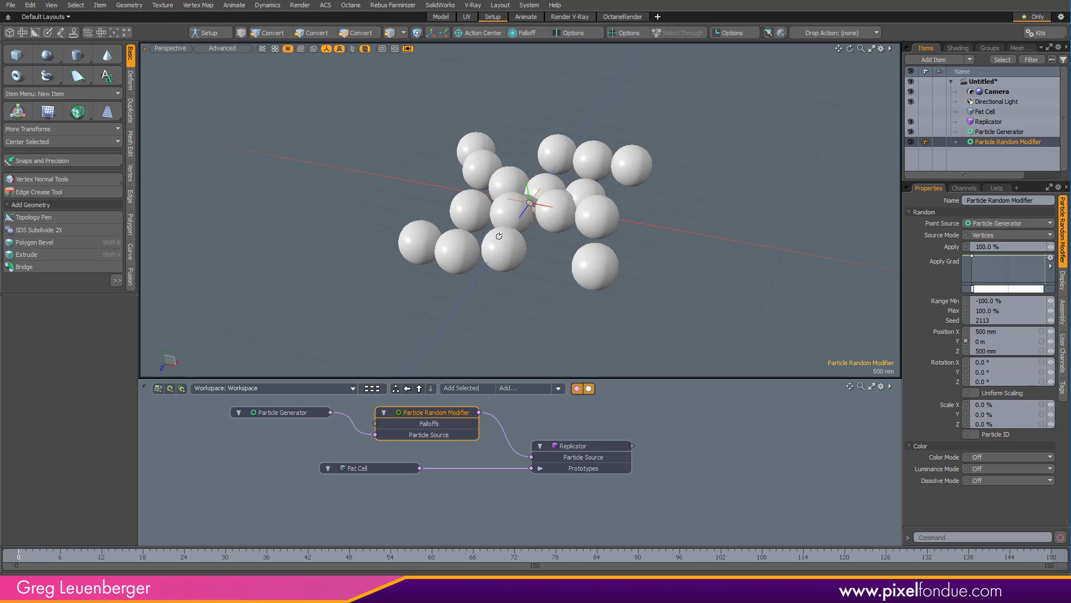
pyautogui.press('KP_3')
pyautogui.scroll(3, 538, 215)
pyautogui.keyDown('alt'); pyautogui.keyDown('shift'); pyautogui.moveTo(530, 216); pyautogui.dragTo(581, 232); pyautogui.keyUp('shift'); pyautogui.keyUp('alt')
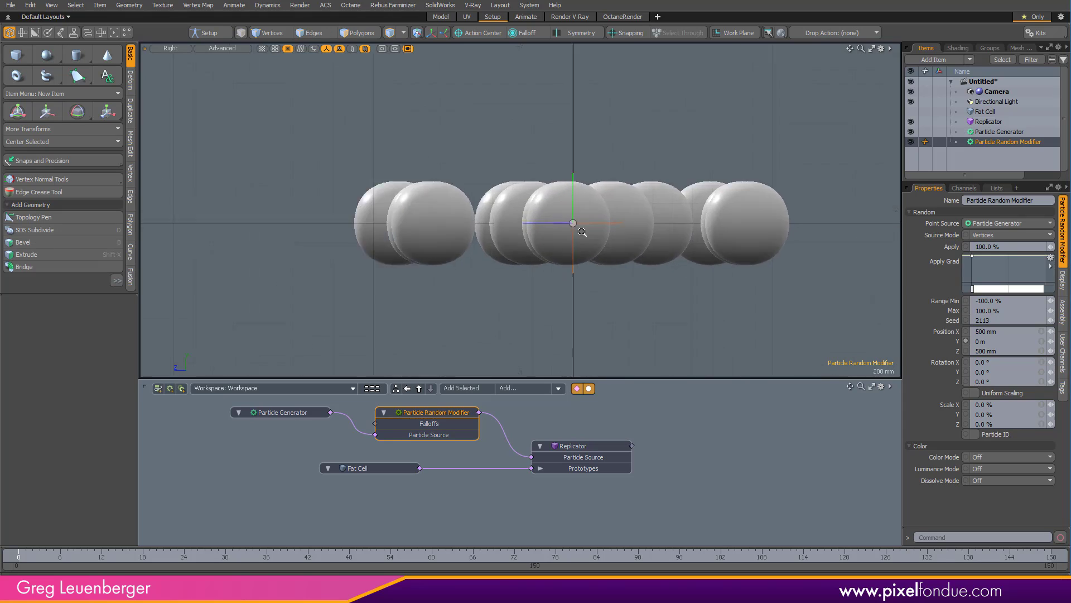
pyautogui.scroll(-2, 578, 233)
pyautogui.press('KP_0')
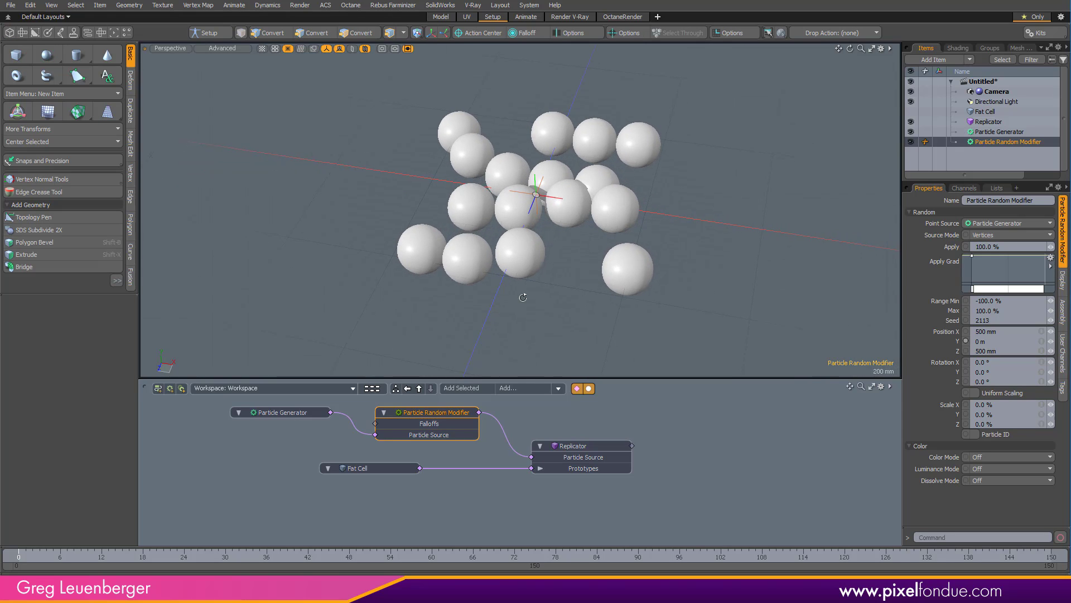
# Step: Reduce the random modifier's Position X and Z together to 110 mm with Channel Haul
pyautogui.click(1010, 332)
pyautogui.click(945, 332)
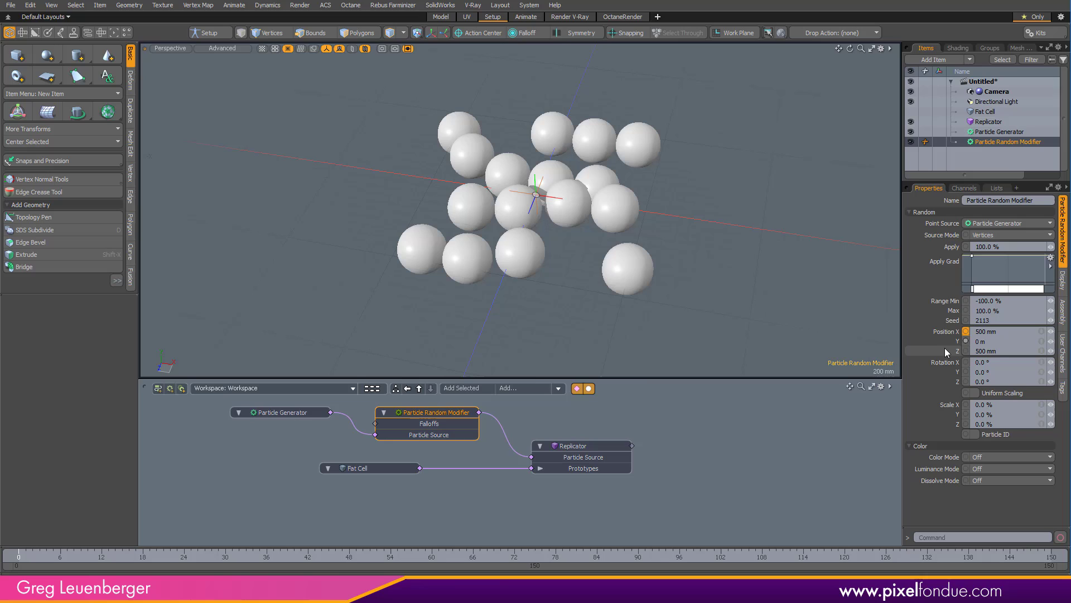
pyautogui.keyDown('ctrl'); pyautogui.click(945, 350); pyautogui.keyUp('ctrl')
pyautogui.keyDown('ctrl'); pyautogui.click(942, 331); pyautogui.keyUp('ctrl')
pyautogui.keyDown('ctrl'); pyautogui.click(942, 332); pyautogui.keyUp('ctrl')
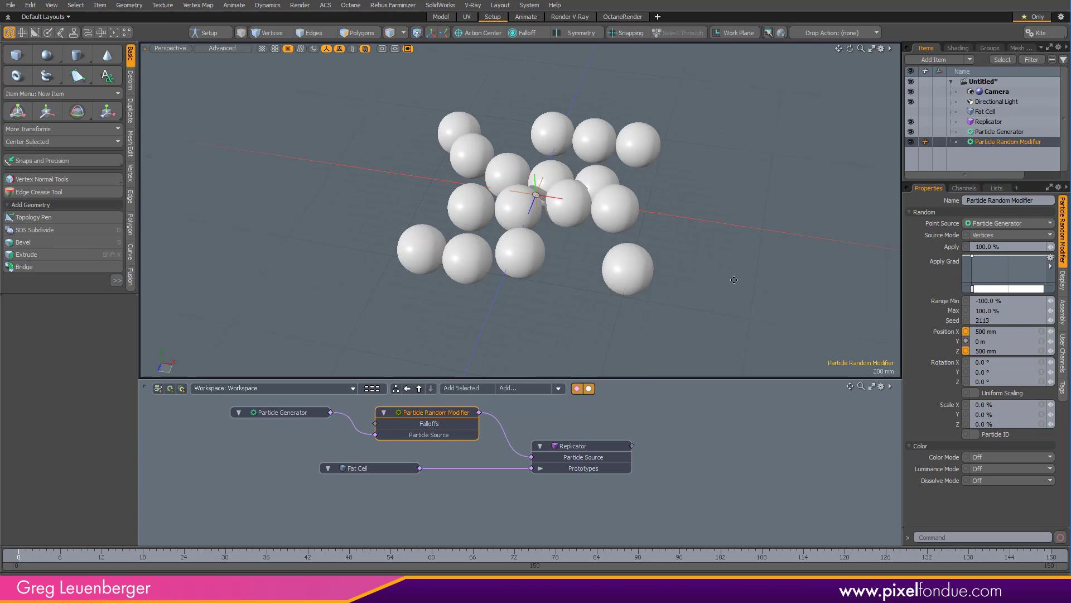
pyautogui.keyDown('alt'); pyautogui.moveTo(735, 278); pyautogui.dragTo(669, 263); pyautogui.keyUp('alt')
pyautogui.press('c')
pyautogui.press('KP_1')
pyautogui.moveTo(755, 195)
pyautogui.mouseDown()
pyautogui.moveTo(745, 202)
pyautogui.moveTo(755, 202)
pyautogui.mouseUp()
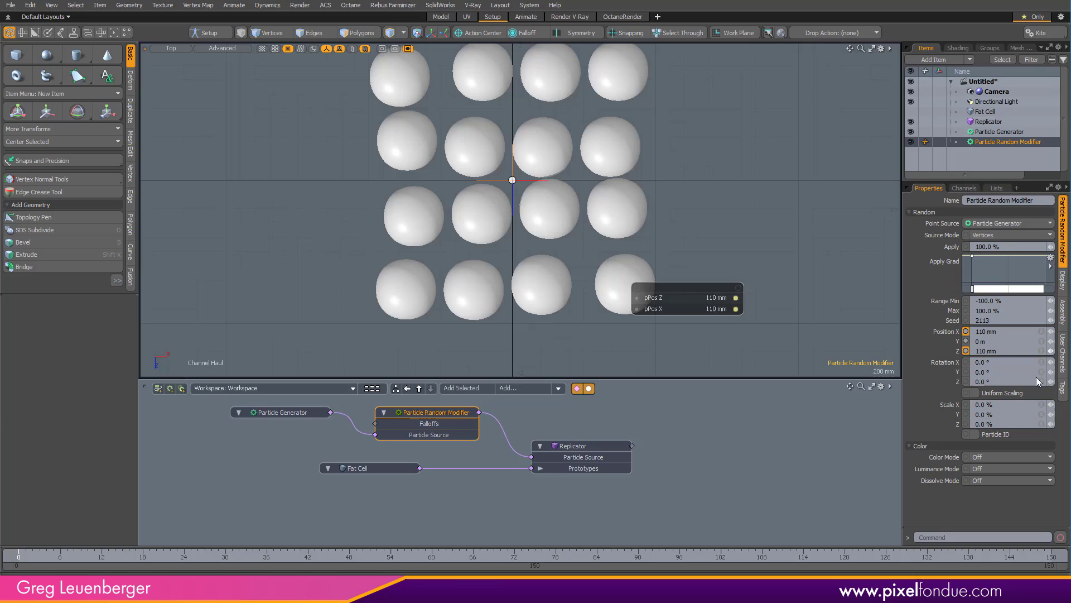
# Step: Enable Uniform Scaling on the random modifier and set its scale to 15 %
pyautogui.click(1004, 393)
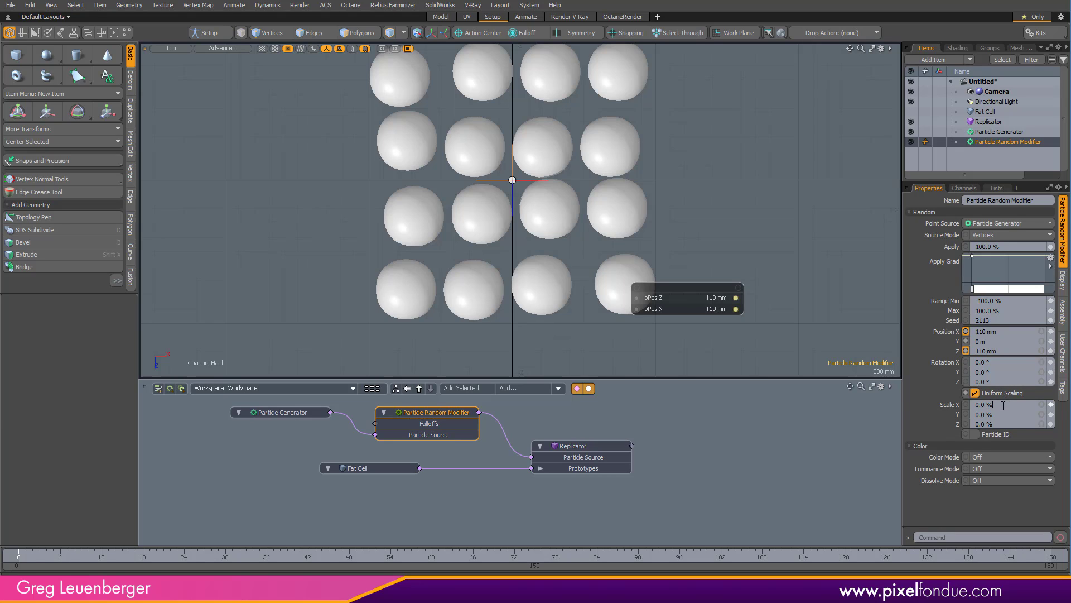
pyautogui.doubleClick(1007, 406)
pyautogui.write('15')
pyautogui.press('Return')
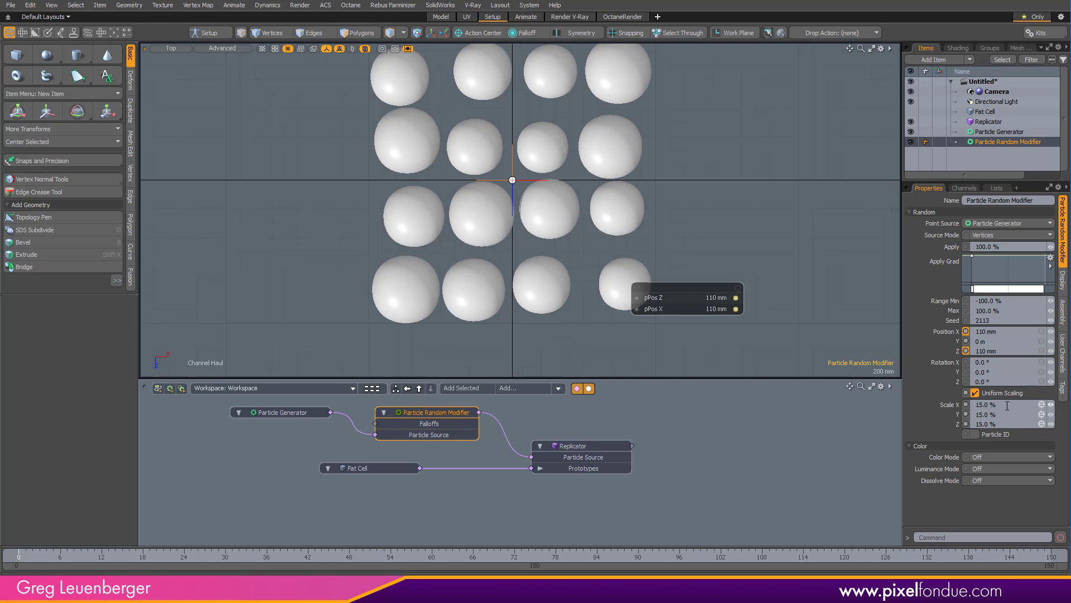
# Step: Try a Range Min of 0 % on the random modifier and return it to -100 %
pyautogui.scroll(-2, 651, 210)
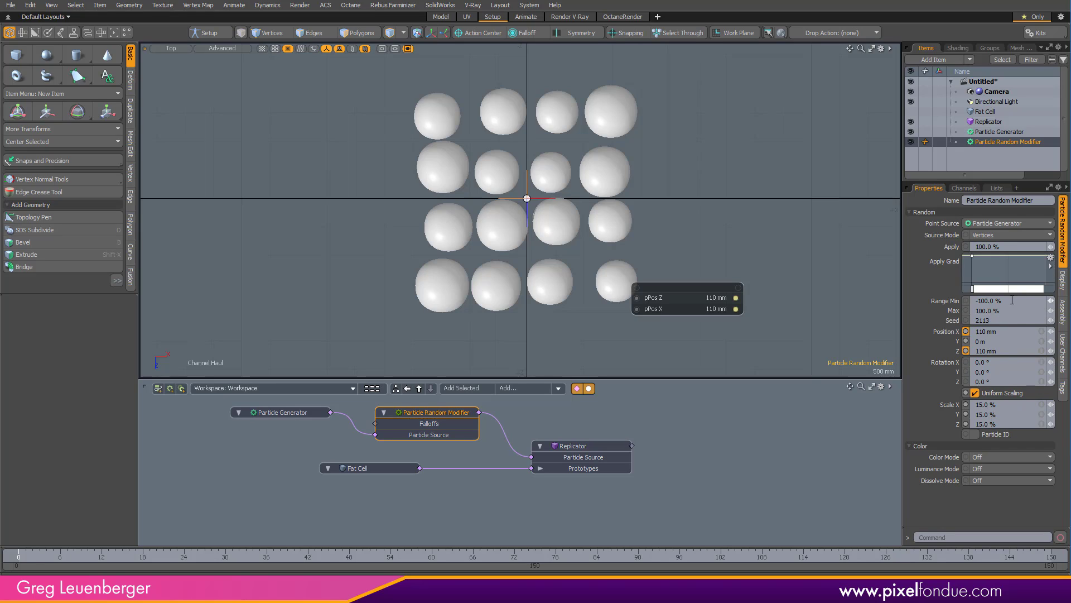
pyautogui.click(1012, 300)
pyautogui.write('0')
pyautogui.press('Return')
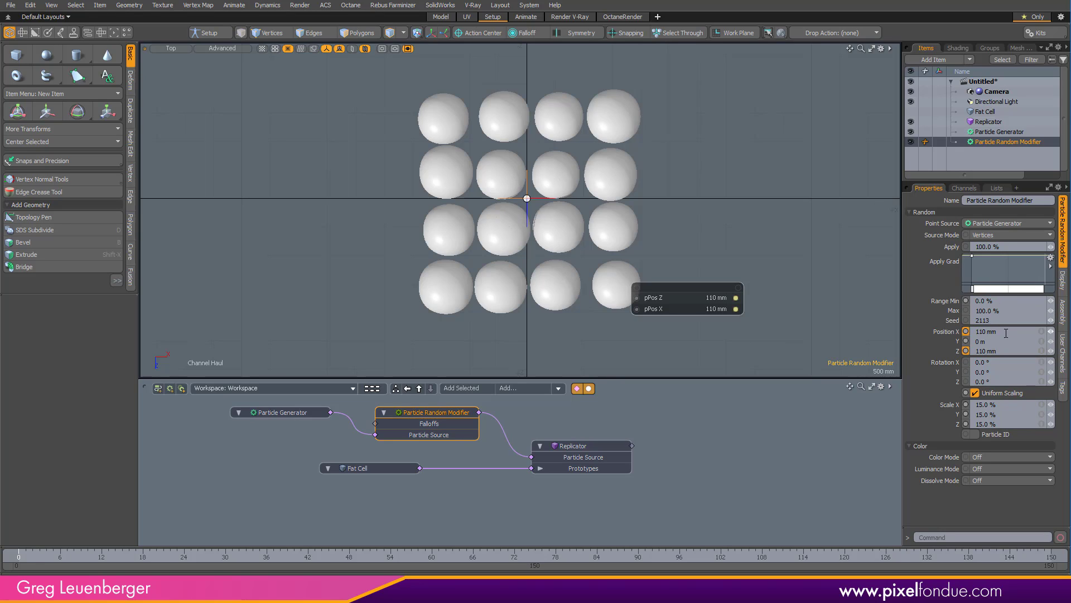
pyautogui.click(1013, 299)
pyautogui.write('-100')
pyautogui.press('Return')
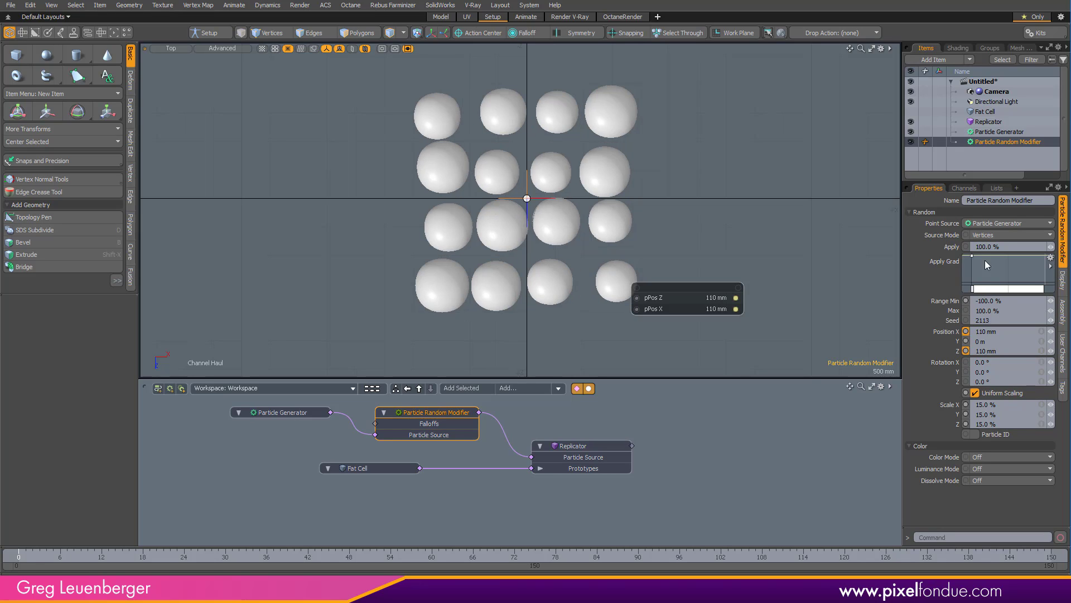
# Step: Set the random modifier's Apply amount to 0 %
pyautogui.keyDown('ctrl'); pyautogui.keyDown('alt'); pyautogui.moveTo(701, 236); pyautogui.dragTo(699, 235); pyautogui.keyUp('alt'); pyautogui.keyUp('ctrl')
pyautogui.keyDown('alt'); pyautogui.keyDown('shift'); pyautogui.moveTo(699, 234); pyautogui.dragTo(717, 242); pyautogui.keyUp('shift'); pyautogui.keyUp('alt')
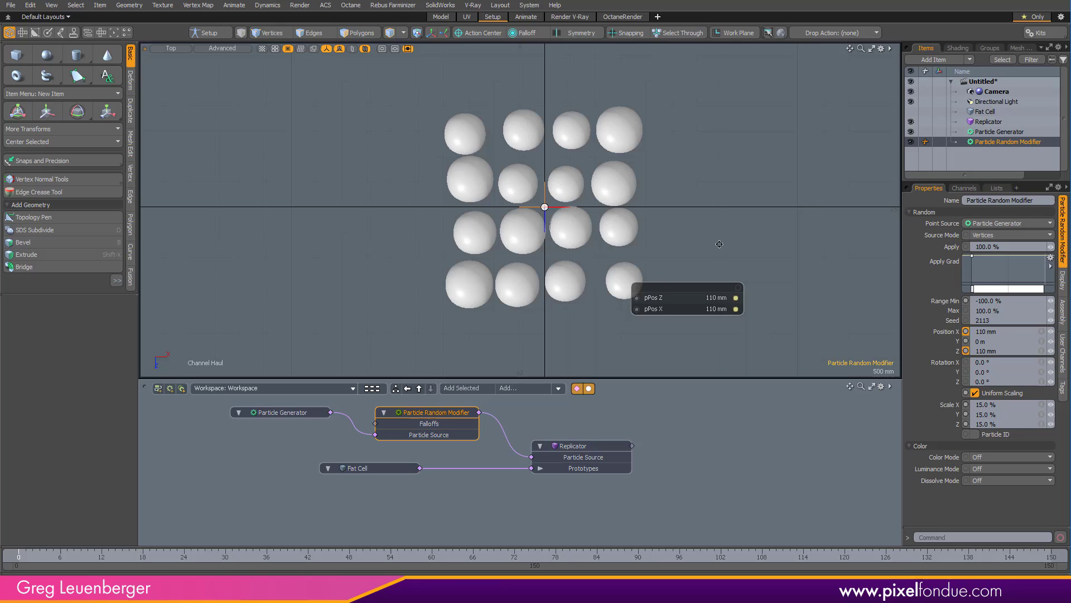
pyautogui.scroll(5, 745, 220)
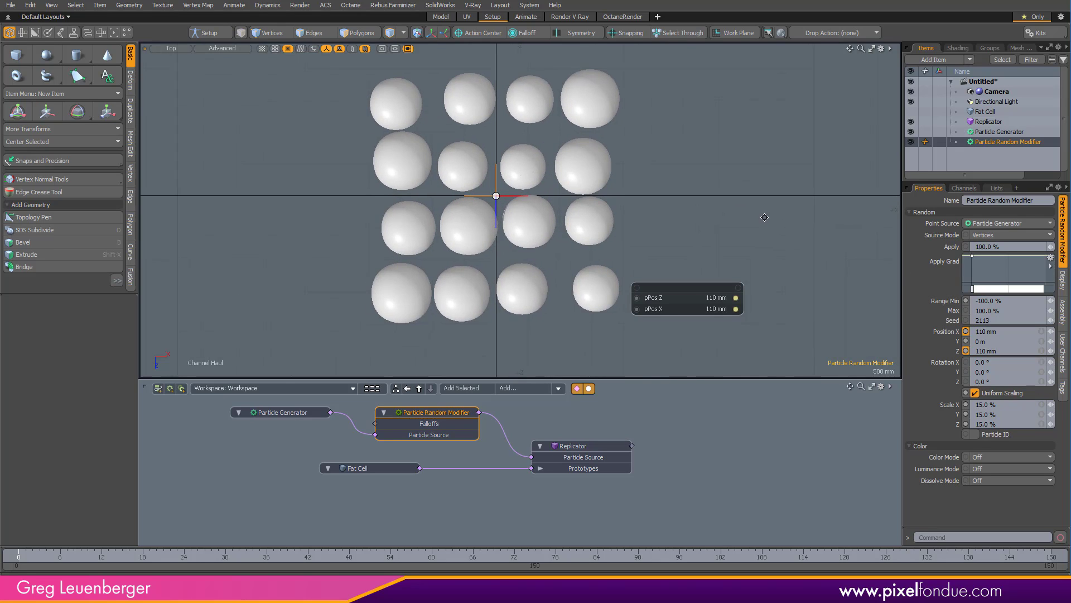
pyautogui.doubleClick(1014, 247)
pyautogui.write('0')
pyautogui.press('Return')
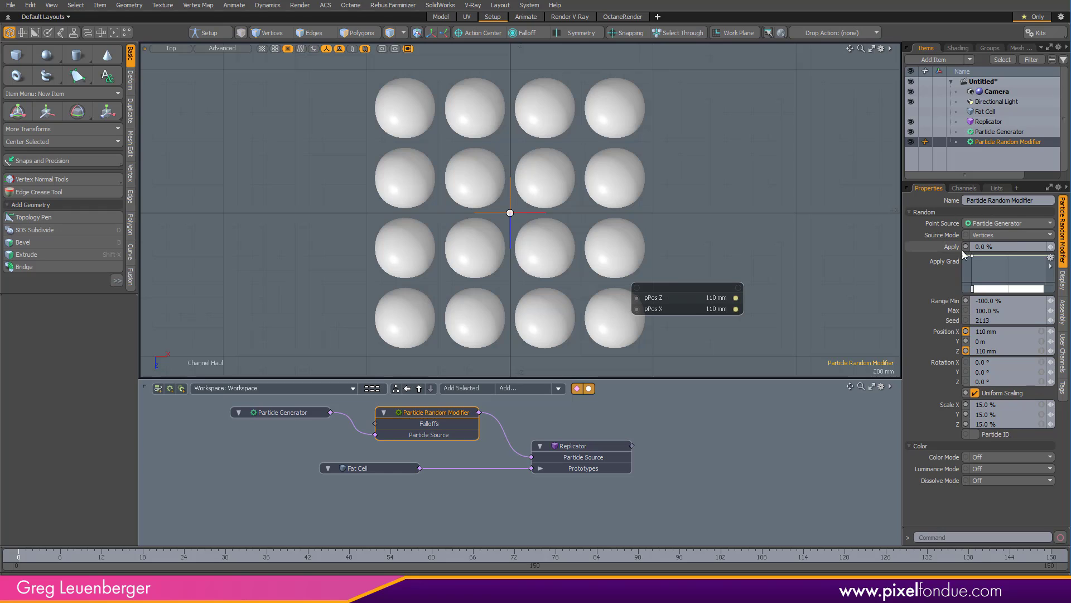
pyautogui.click(807, 215)
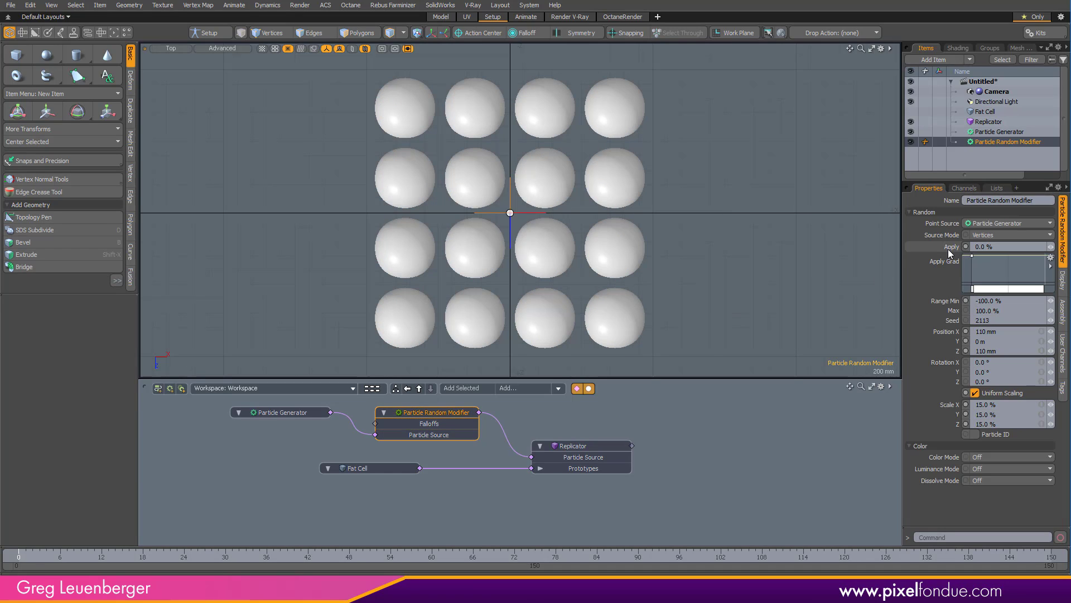
# Step: Add a low end key to the modifier's Apply gradient and haul the Apply amount to 98.5 %
pyautogui.click(947, 248)
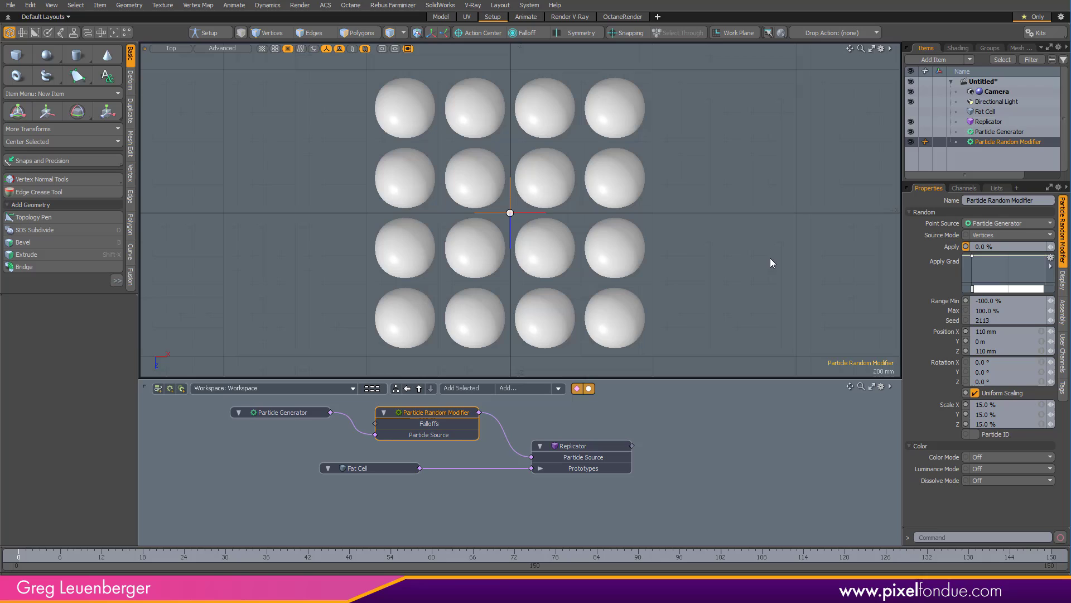
pyautogui.press('c')
pyautogui.moveTo(721, 240); pyautogui.dragTo(748, 274)
pyautogui.moveTo(1026, 255); pyautogui.dragTo(1045, 284, button='middle')
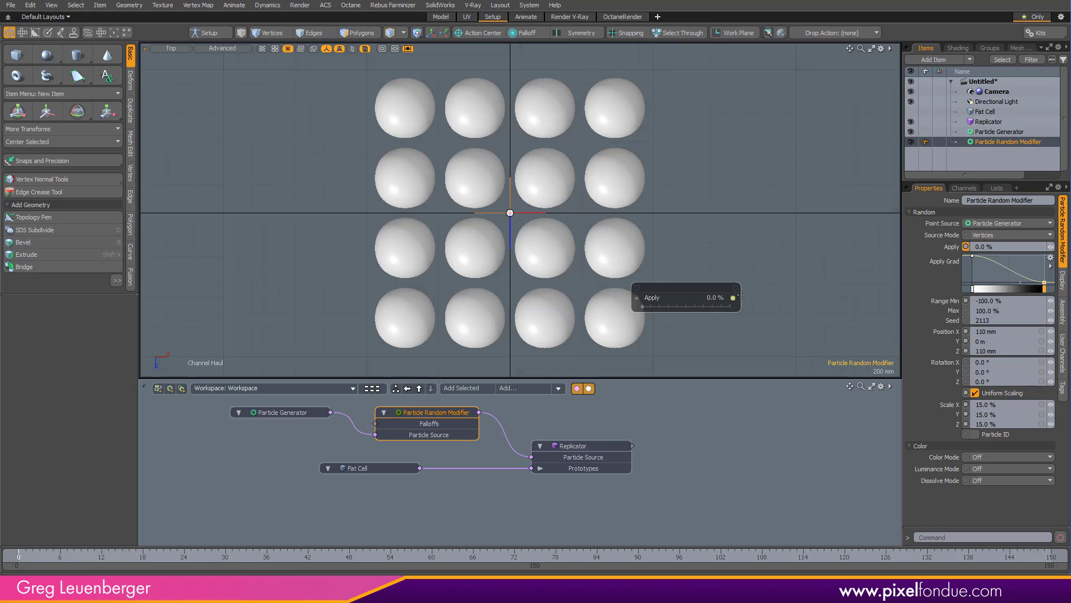
pyautogui.moveTo(689, 324); pyautogui.dragTo(799, 324)
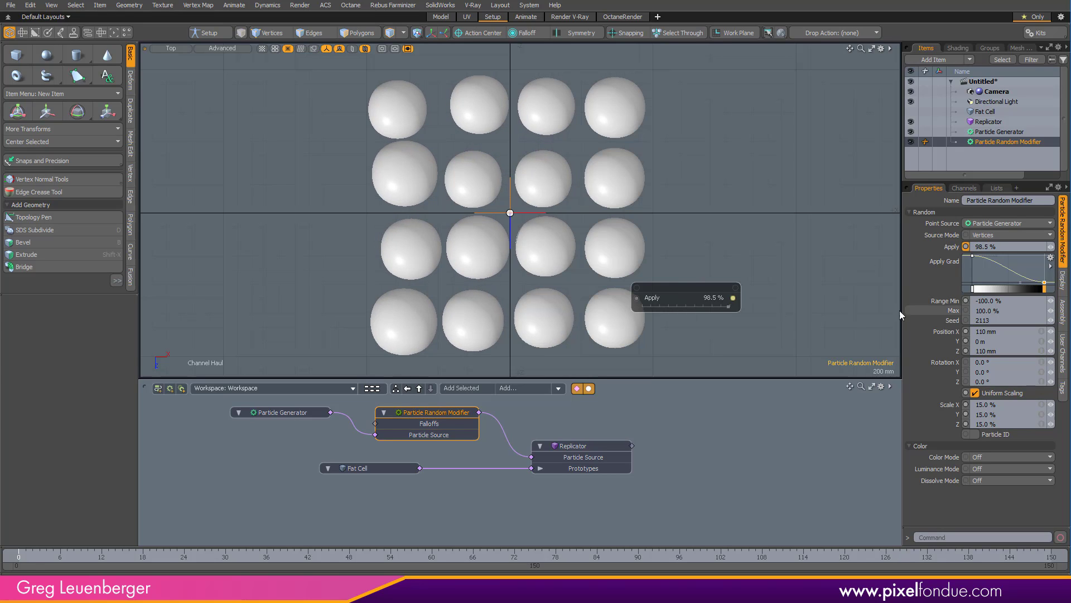
# Step: Set the random modifier's uniform scale to 50 % and try raising the Apply gradient's end key
pyautogui.click(1002, 404)
pyautogui.write('50')
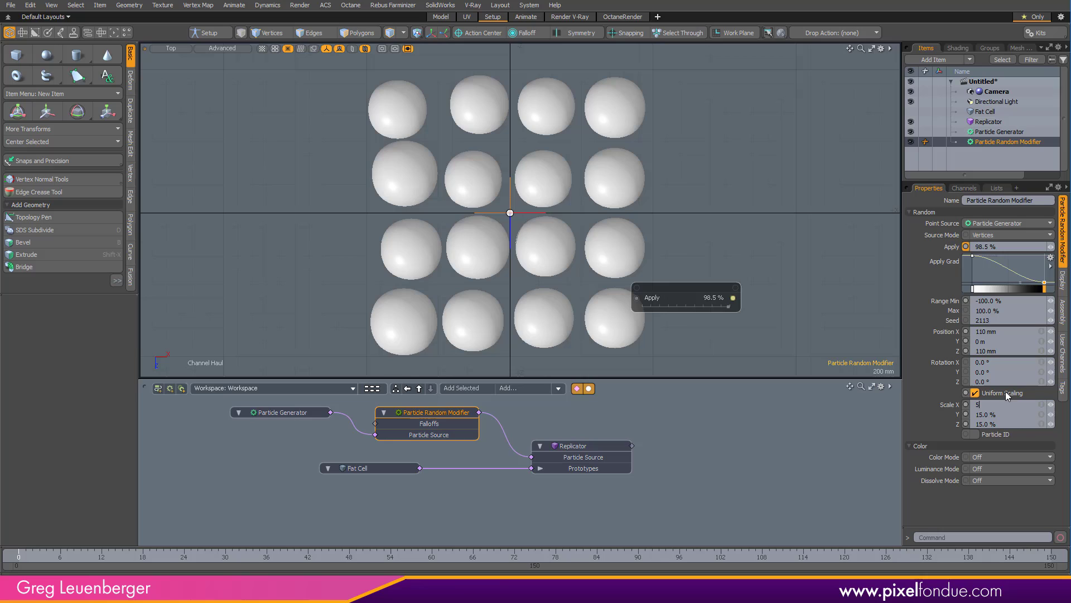
pyautogui.press('Return')
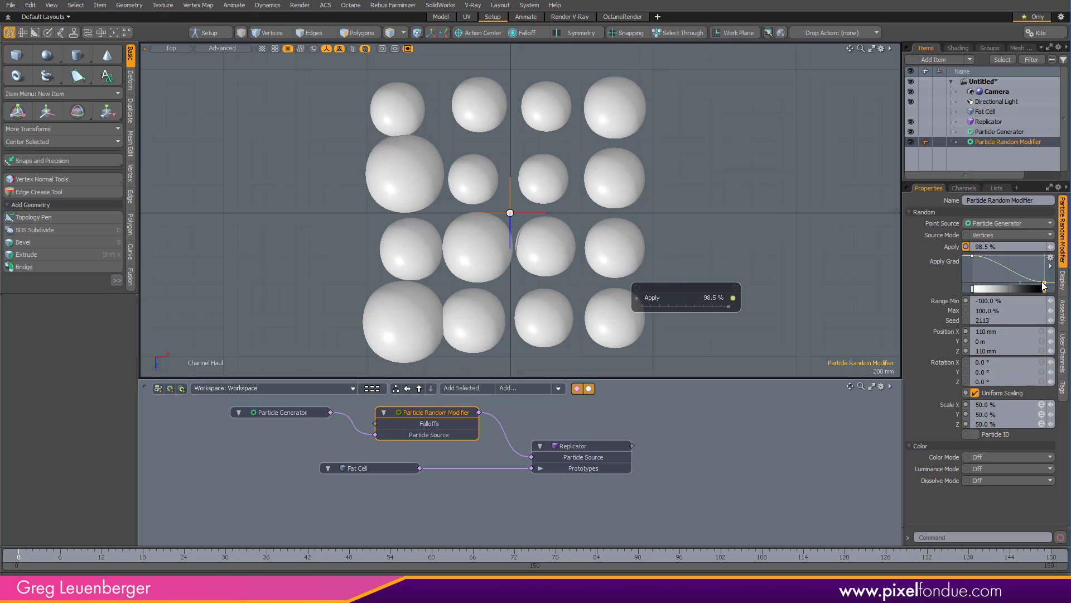
pyautogui.moveTo(1044, 282); pyautogui.dragTo(1039, 269)
# Step: Undo the scale and Apply gradient changes and restore the random modifier to full strength
pyautogui.hotkey('ctrl', 'z')
pyautogui.hotkey('ctrl', 'z')
pyautogui.hotkey('ctrl', 'z')
pyautogui.hotkey('ctrl', 'z')
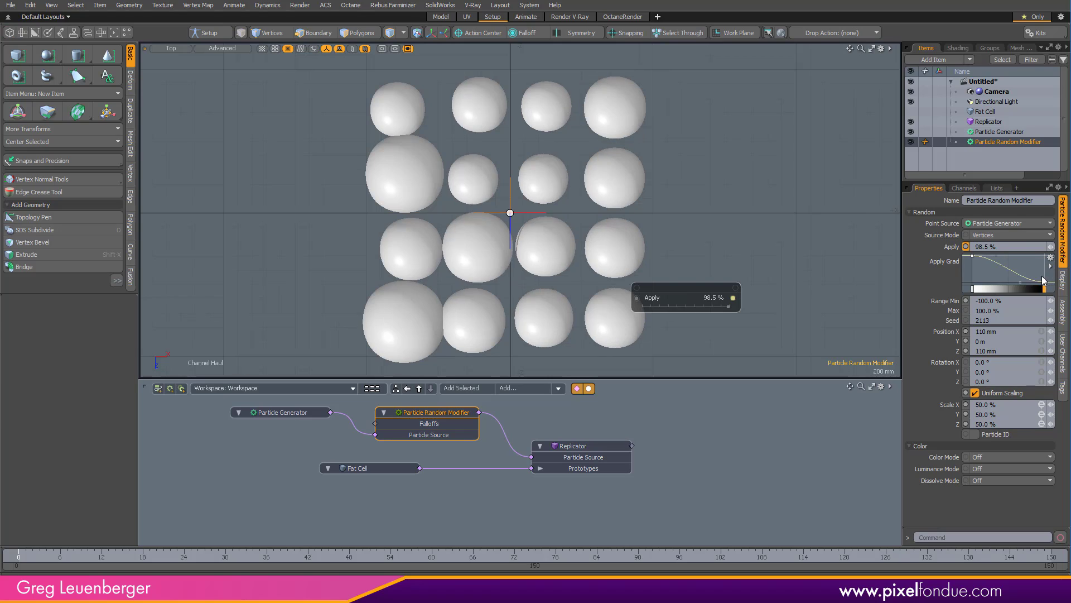
pyautogui.hotkey('ctrl', 'z')
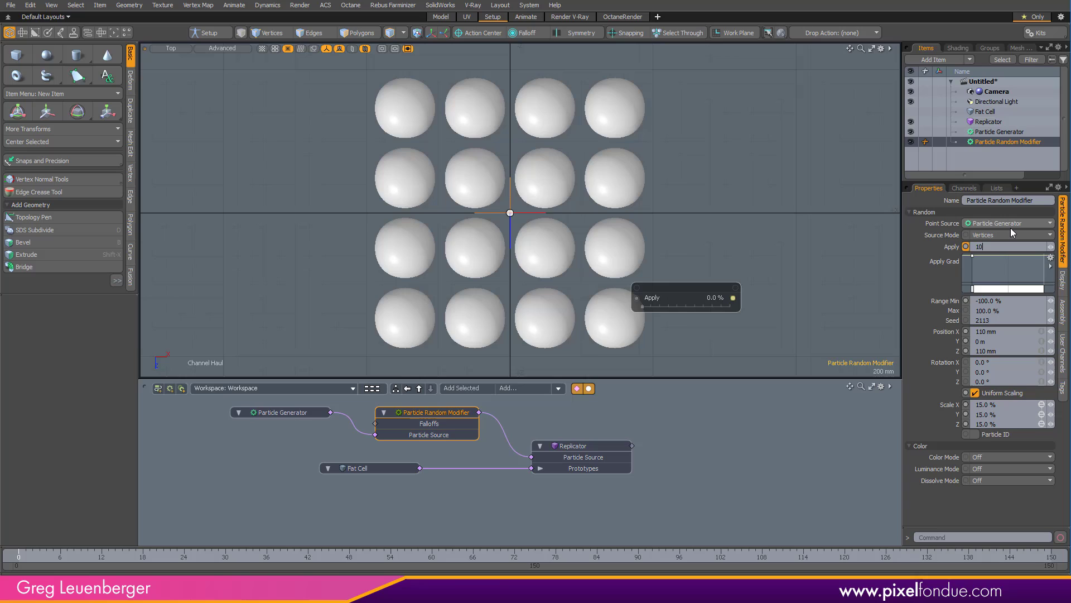
pyautogui.hotkey('ctrl', 'z')
pyautogui.hotkey('ctrl', 'z')
pyautogui.keyDown('ctrl'); pyautogui.keyDown('alt'); pyautogui.moveTo(687, 194); pyautogui.dragTo(628, 235); pyautogui.keyUp('alt'); pyautogui.keyUp('ctrl')
pyautogui.hotkey('ctrl', 'z')
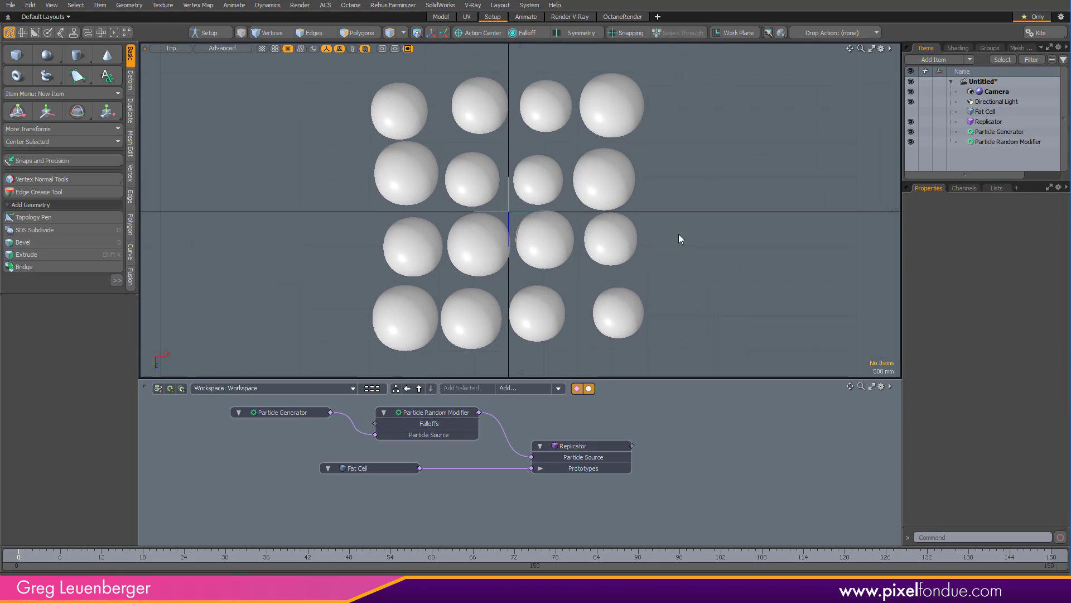
# Step: Hide the Particle Random Modifier and Particle Generator items in the viewport
pyautogui.click(911, 142)
pyautogui.click(910, 132)
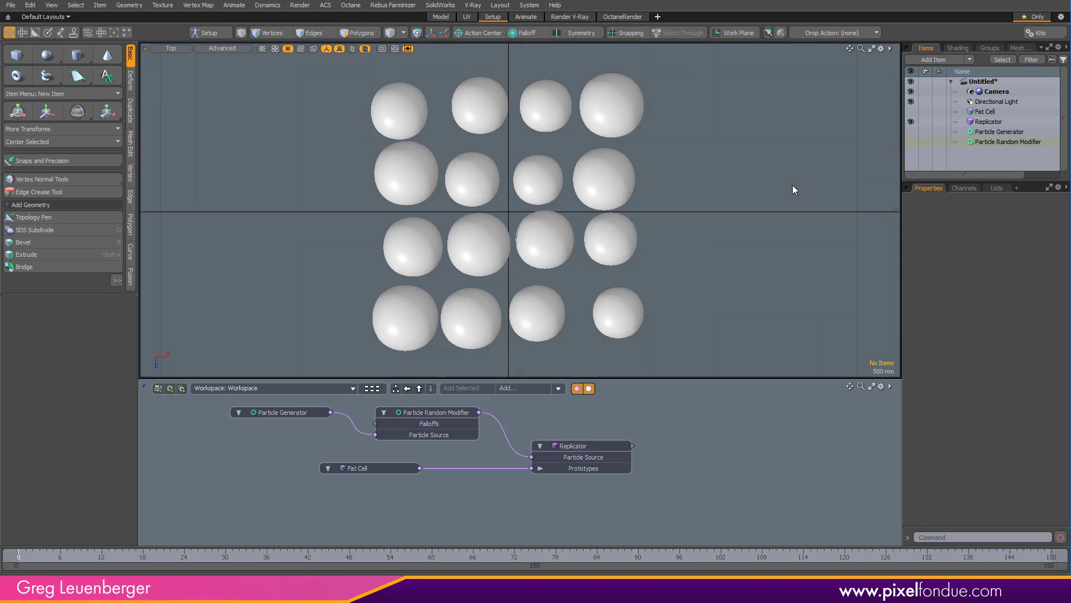
pyautogui.keyDown('alt'); pyautogui.moveTo(727, 202); pyautogui.dragTo(713, 257); pyautogui.keyUp('alt')
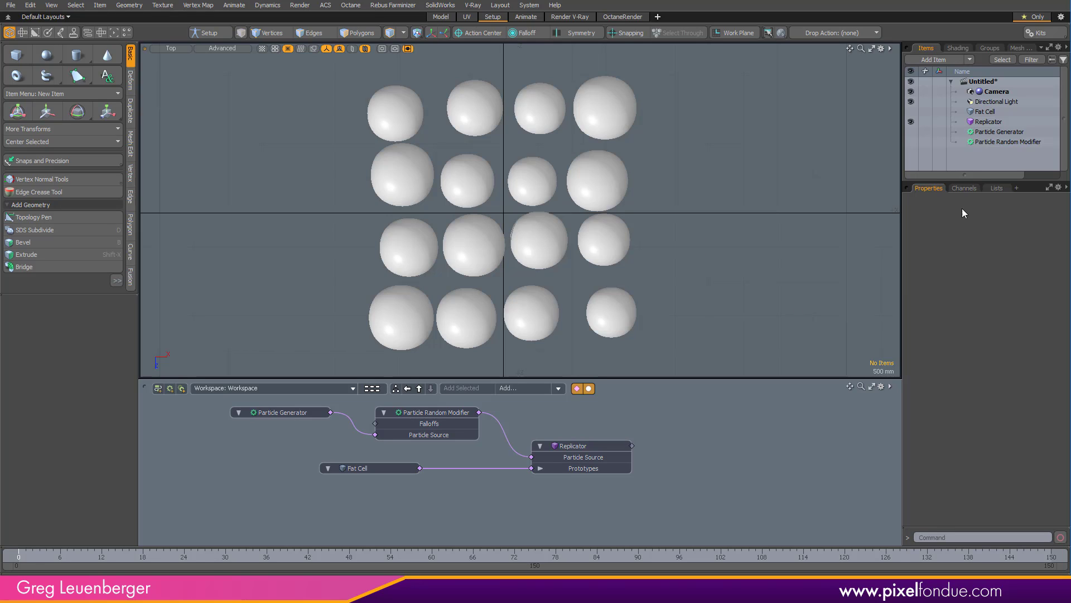
# Step: Enlarge the item list and select the Replicator to show its properties
pyautogui.moveTo(964, 185); pyautogui.dragTo(973, 262)
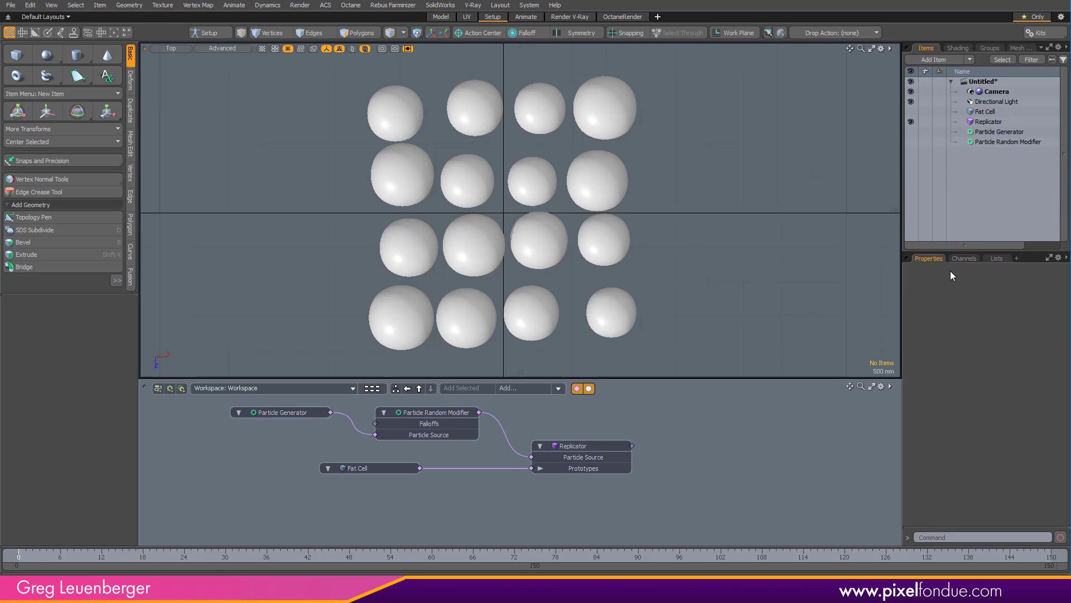
pyautogui.click(992, 122)
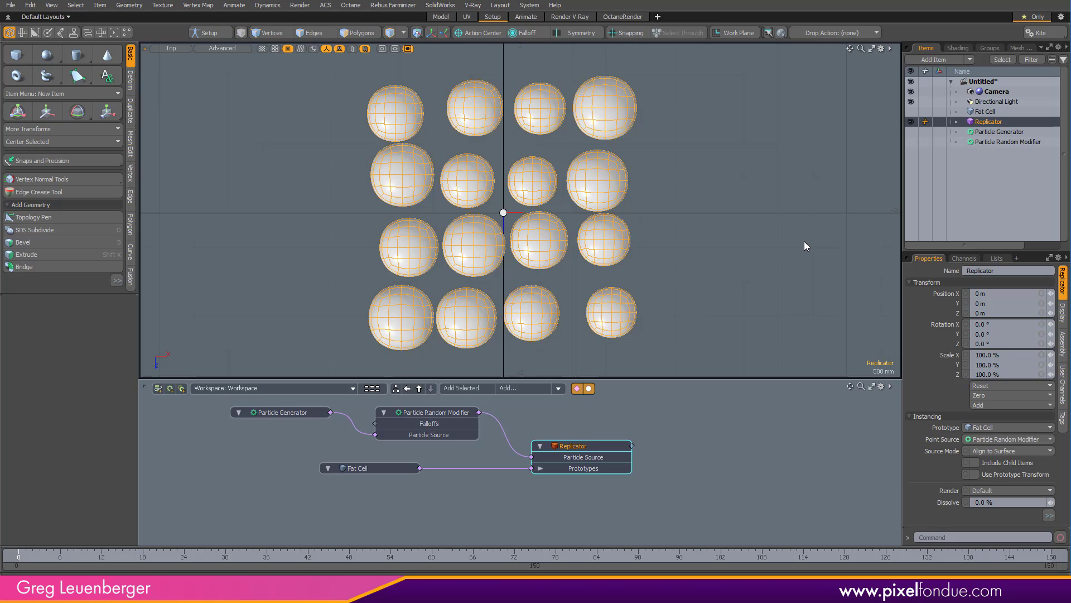
# Step: Add a new empty mesh item to the scene and name it "Merged Fat Cells"
pyautogui.click(954, 152)
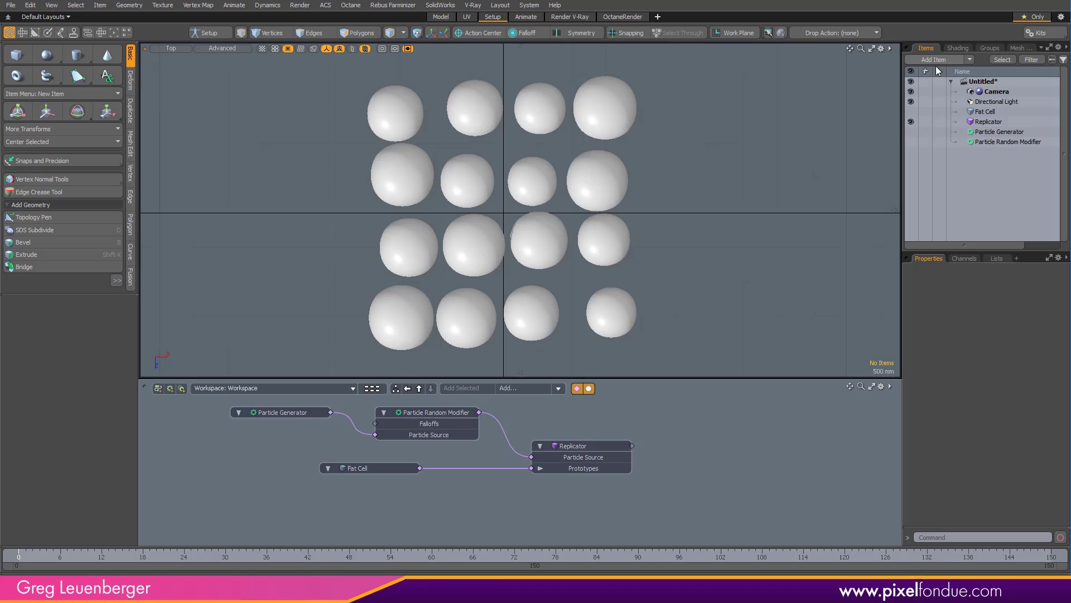
pyautogui.doubleClick(996, 180)
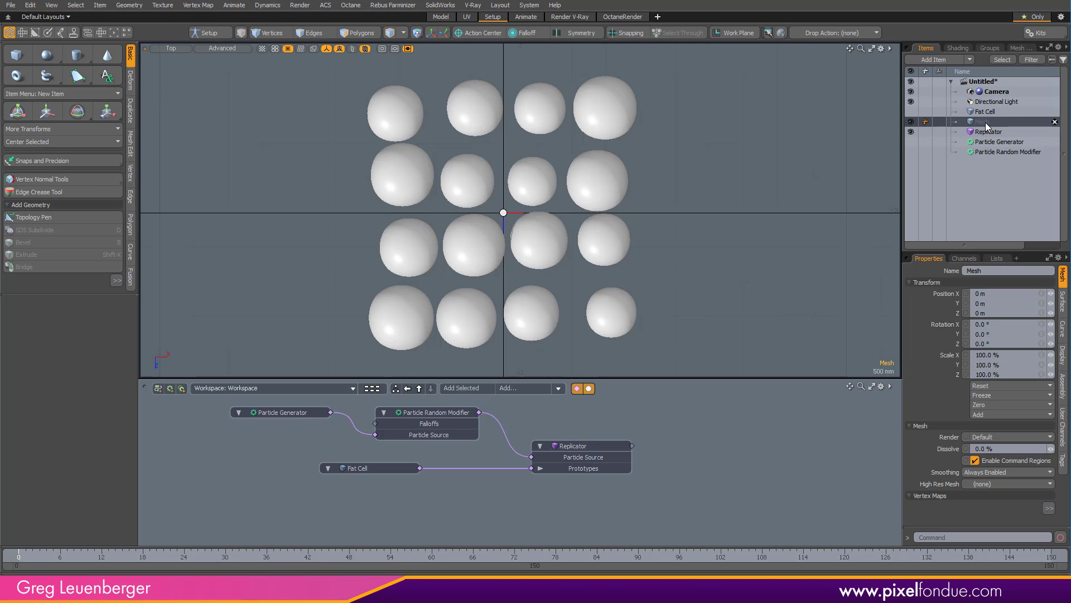
pyautogui.click(985, 122)
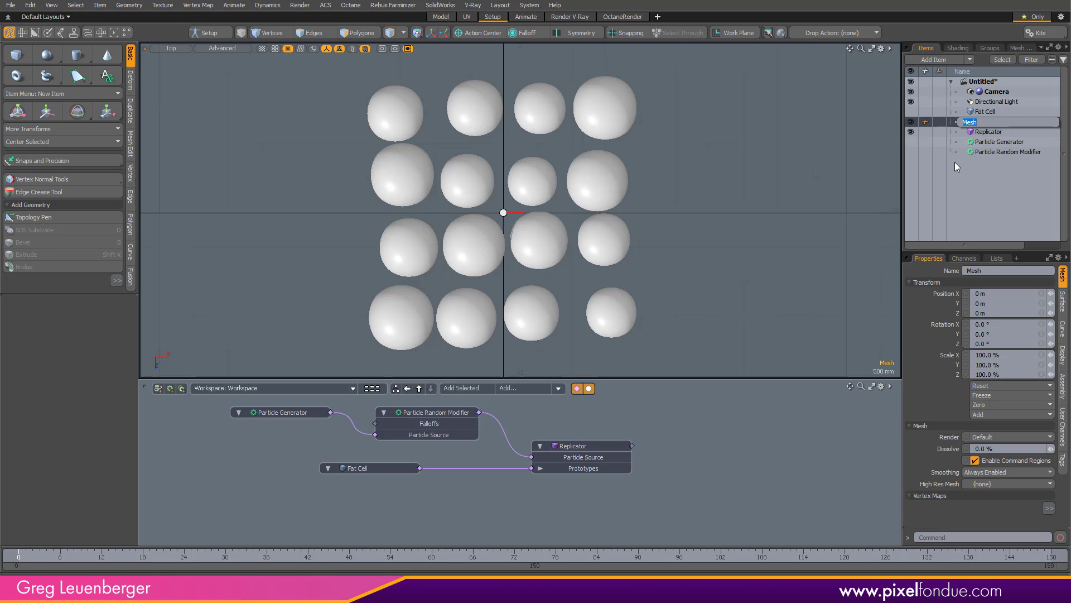
pyautogui.write('Merged Fat Cells')
pyautogui.press('Return')
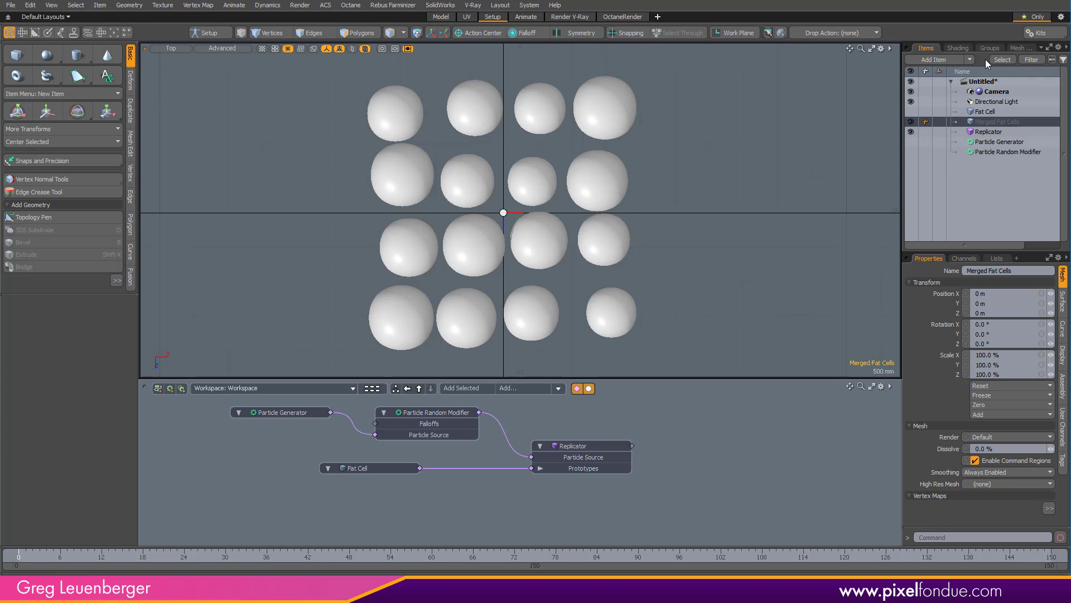
# Step: Add a Merge Meshes operator to the Merged Fat Cells mesh
pyautogui.click(1011, 49)
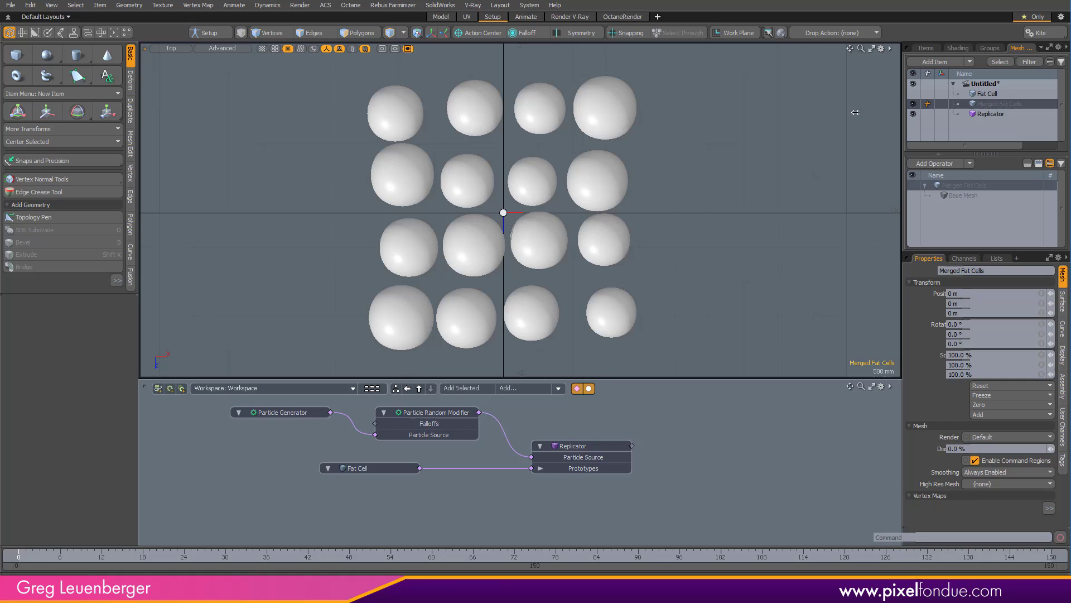
pyautogui.click(913, 165)
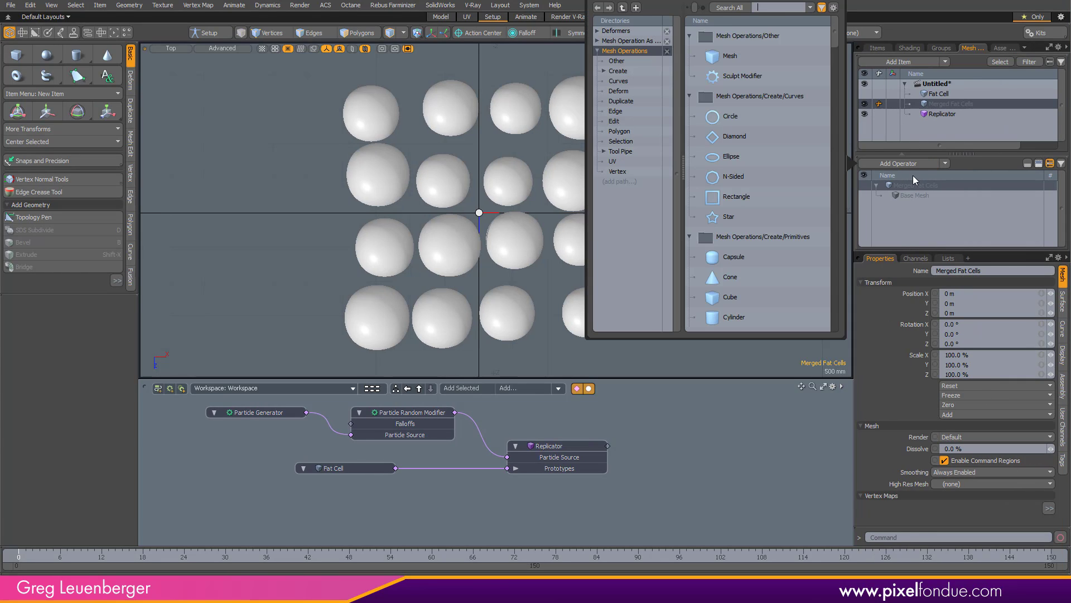
pyautogui.write('merge')
pyautogui.press('Return')
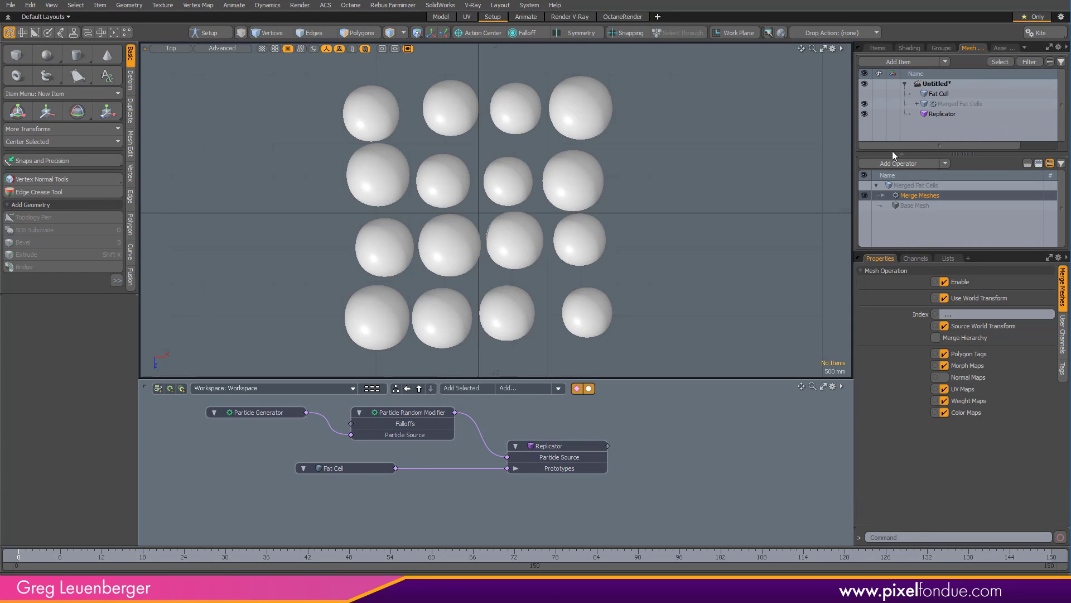
# Step: Assign the existing Replicator as a source of the Merge Meshes operator
pyautogui.click(883, 196)
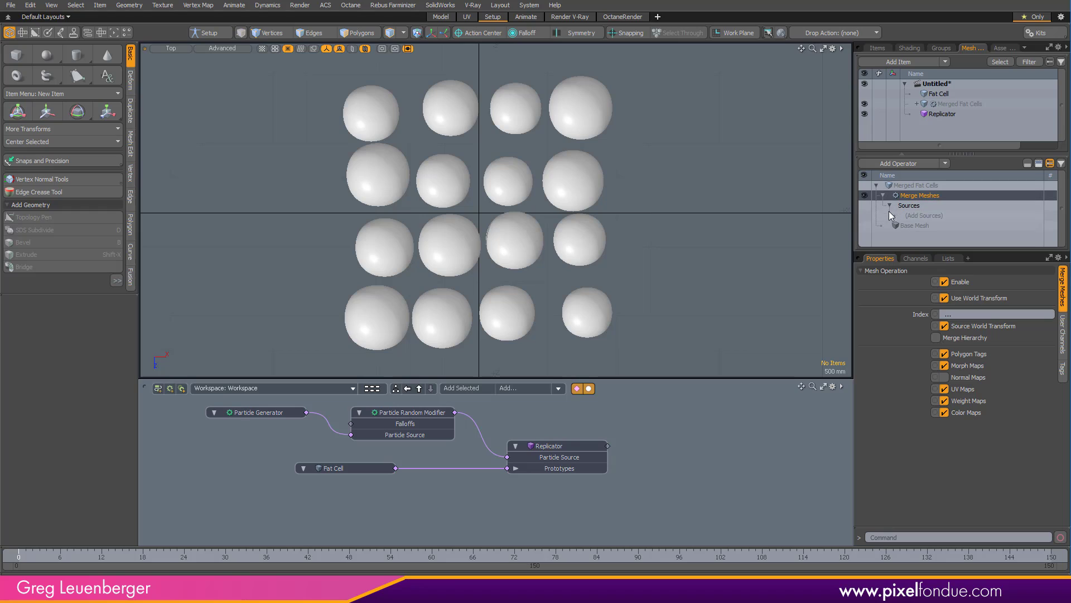
pyautogui.click(920, 217)
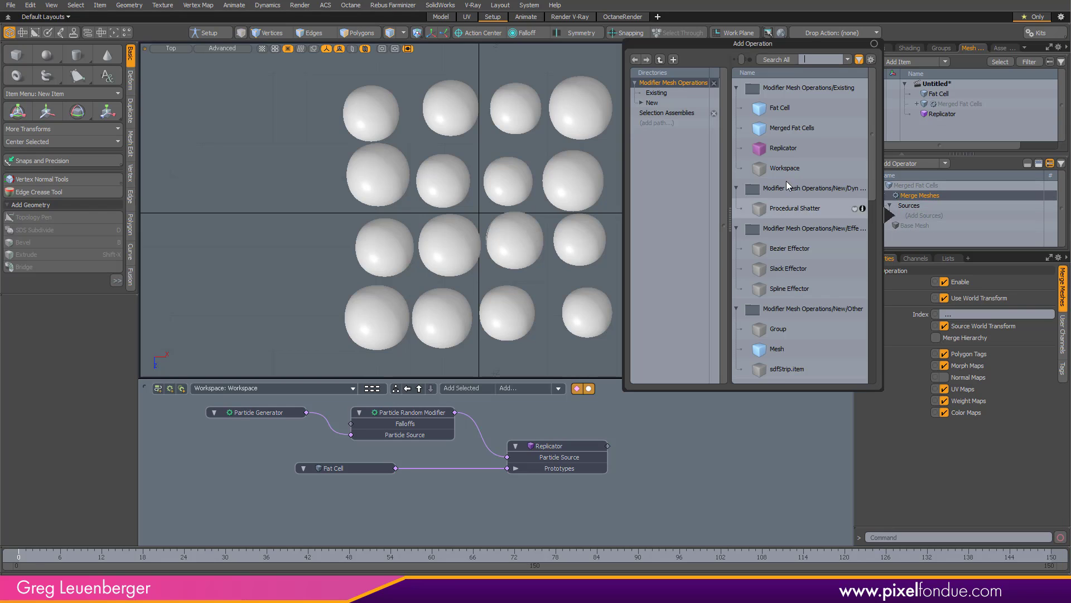
pyautogui.click(660, 95)
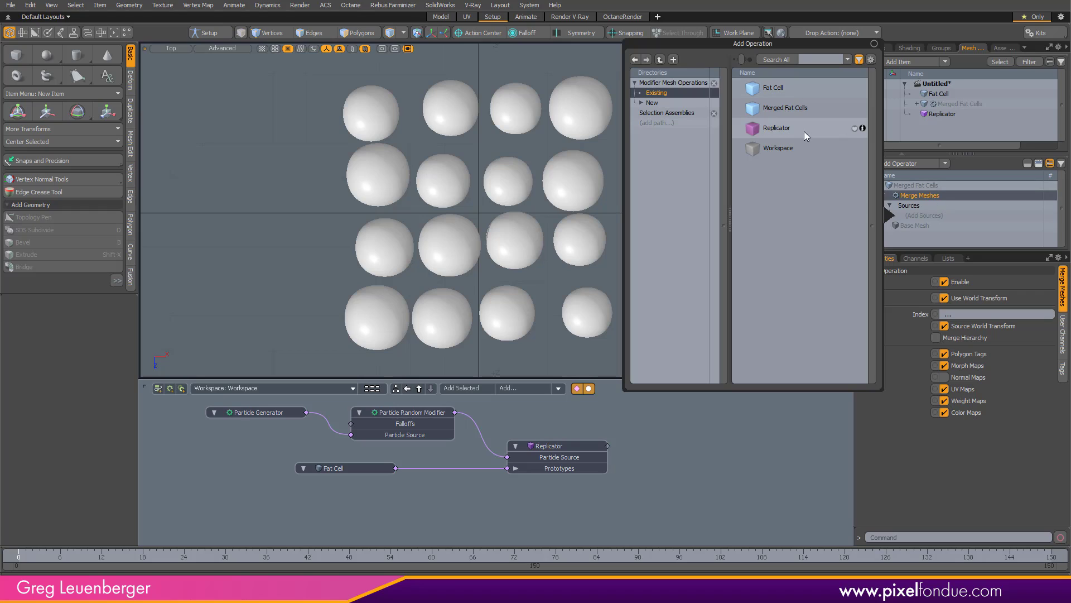
pyautogui.doubleClick(777, 128)
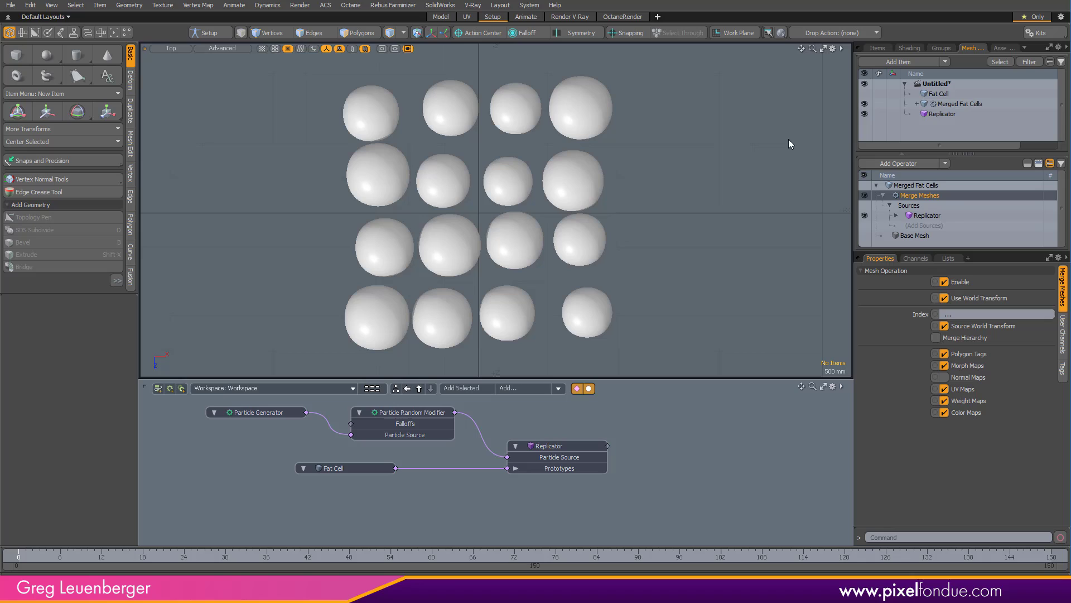
# Step: Hide the Replicator, keep Merged Fat Cells visible, and select the merged mesh to inspect its geometry in perspective
pyautogui.click(864, 114)
pyautogui.click(864, 104)
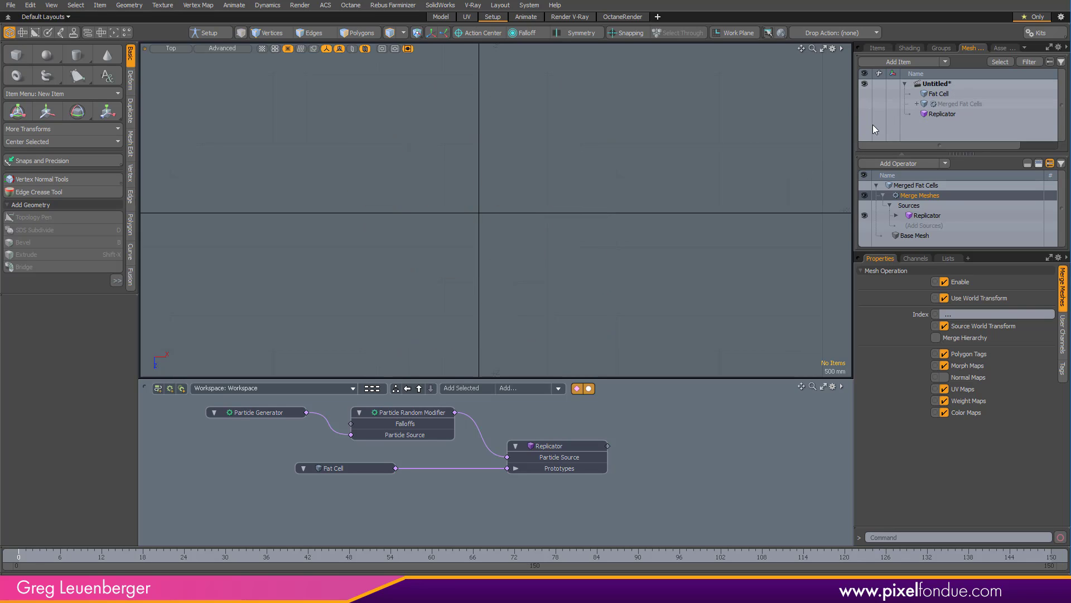
pyautogui.click(865, 114)
pyautogui.click(864, 114)
pyautogui.click(864, 104)
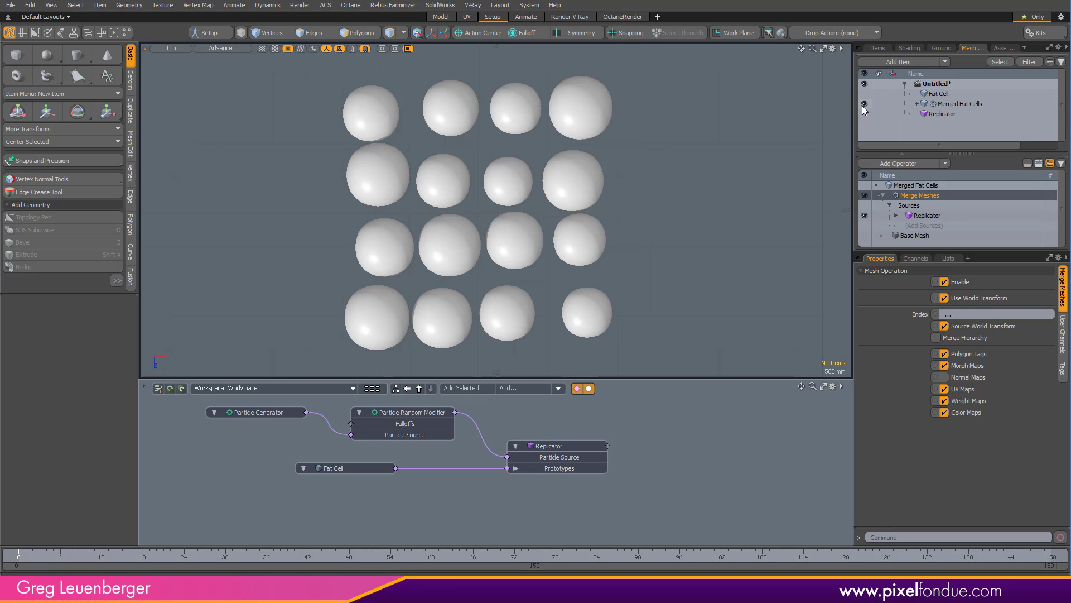
pyautogui.click(968, 104)
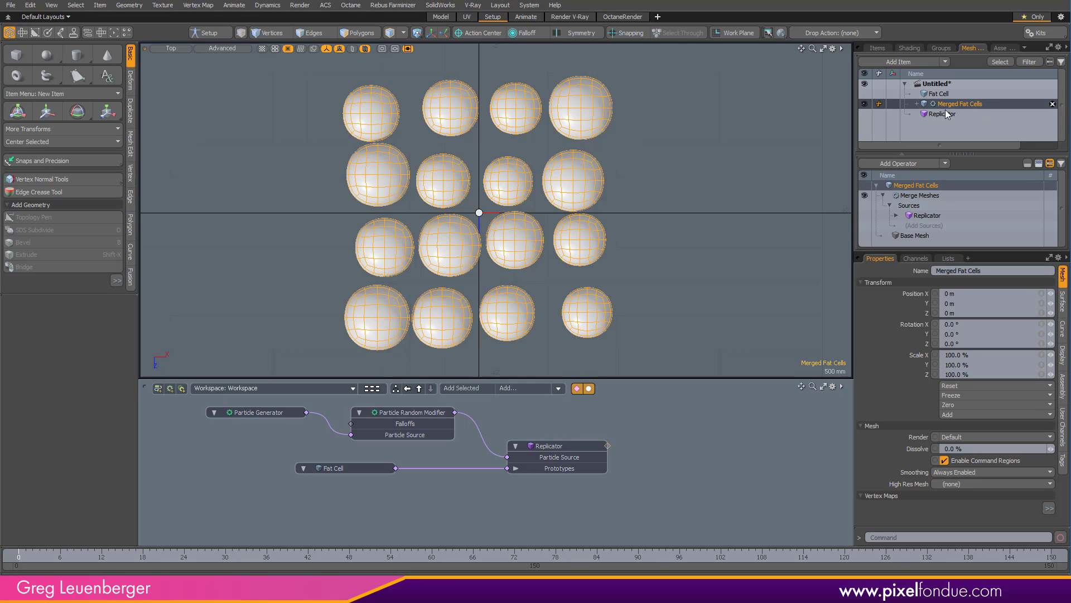
pyautogui.keyDown('alt'); pyautogui.moveTo(640, 277); pyautogui.dragTo(610, 295); pyautogui.keyUp('alt')
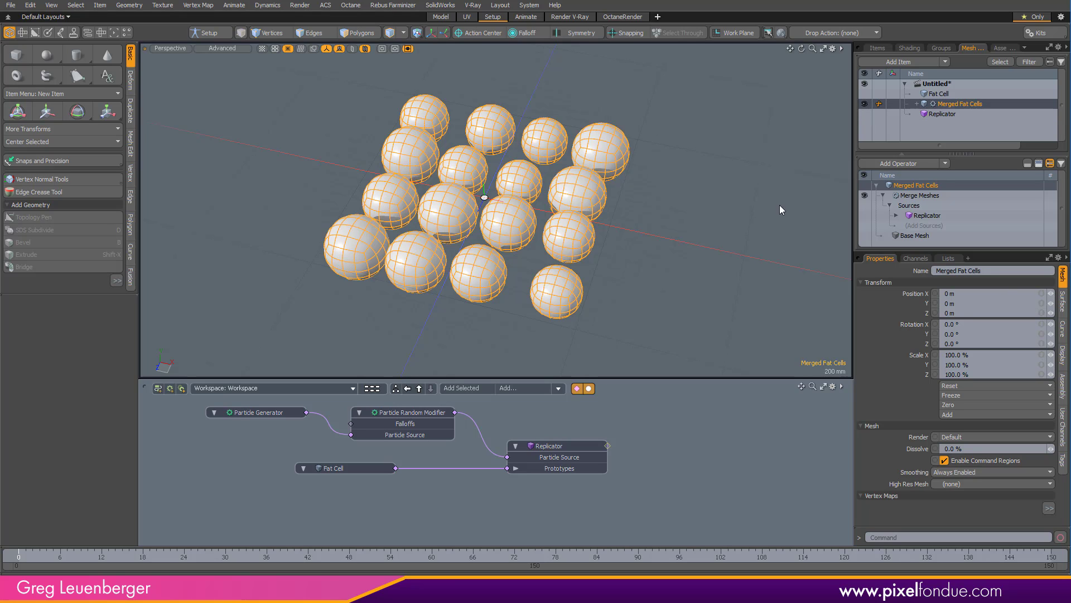
pyautogui.keyDown('alt'); pyautogui.moveTo(646, 248); pyautogui.dragTo(671, 268); pyautogui.keyUp('alt')
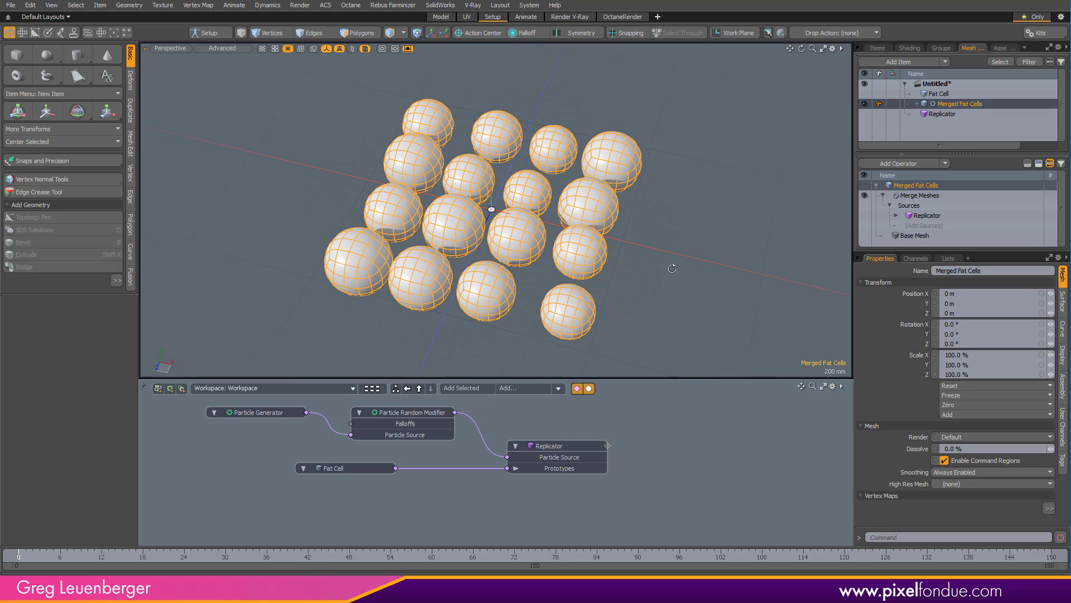
# Step: Set the Particle Random Modifier's uniform scale to 25 %
pyautogui.click(878, 48)
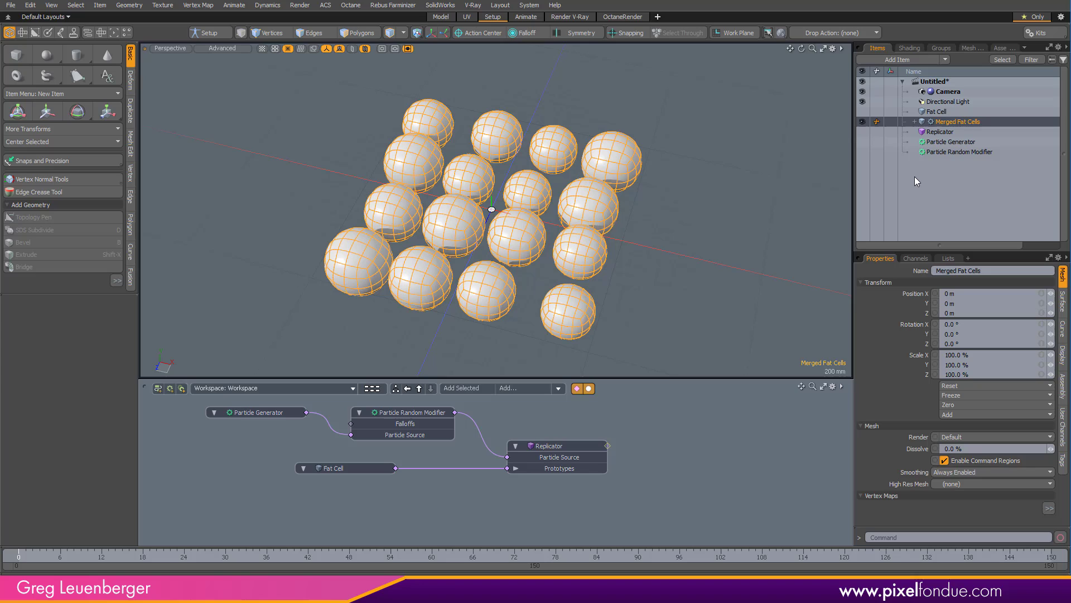
pyautogui.click(939, 133)
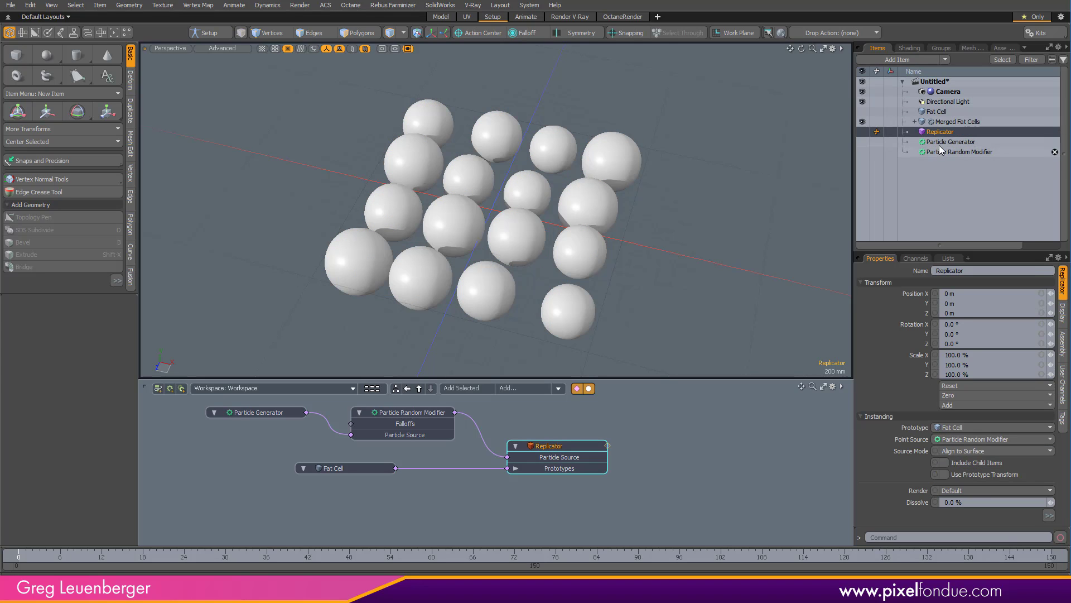
pyautogui.click(939, 147)
pyautogui.click(941, 155)
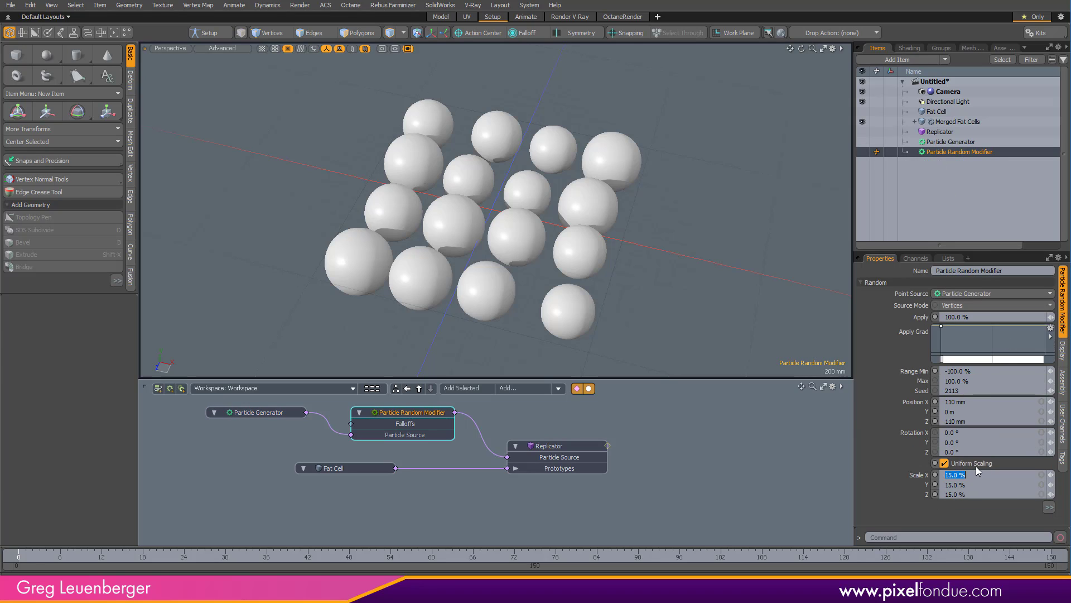
pyautogui.write('25')
pyautogui.press('Return')
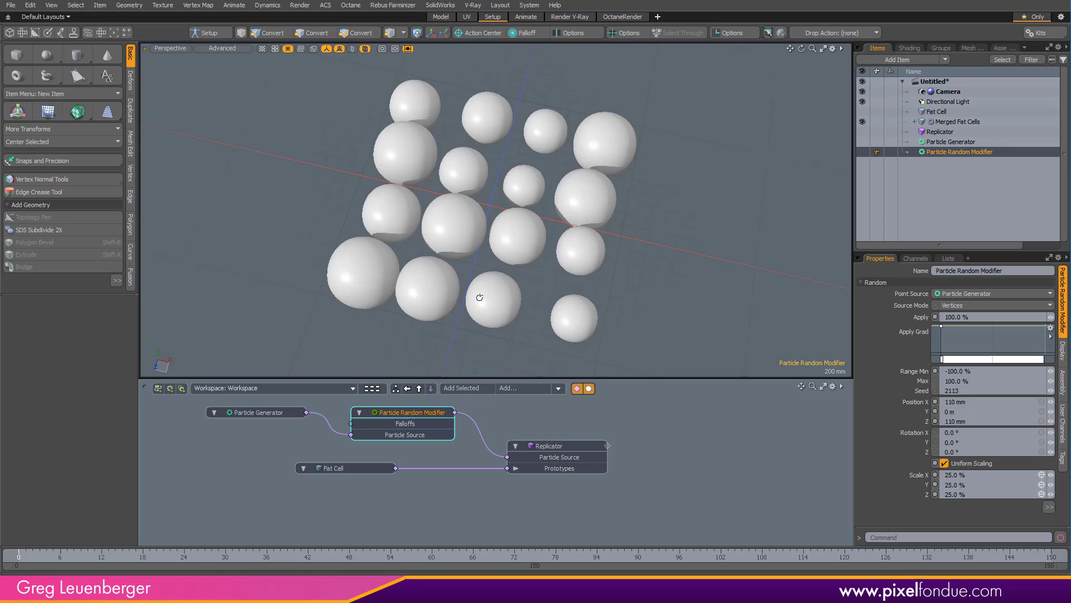
# Step: Reveal the Merge Meshes operator from the Replicator's output and the Merged Fat Cells mesh from its Geometry input in the schematic
pyautogui.click(954, 122)
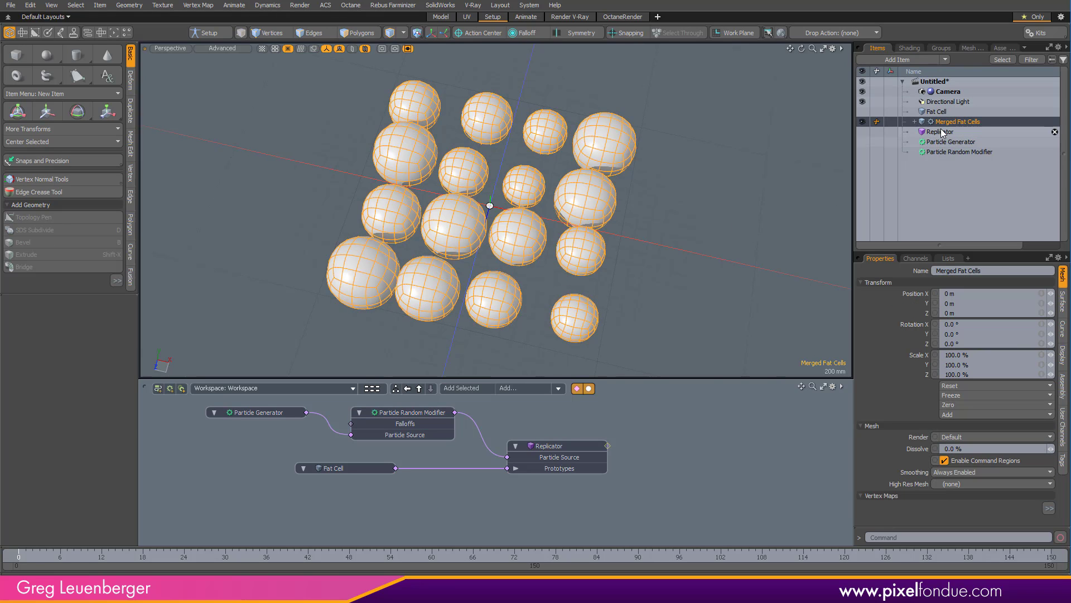
pyautogui.moveTo(629, 452); pyautogui.dragTo(630, 458)
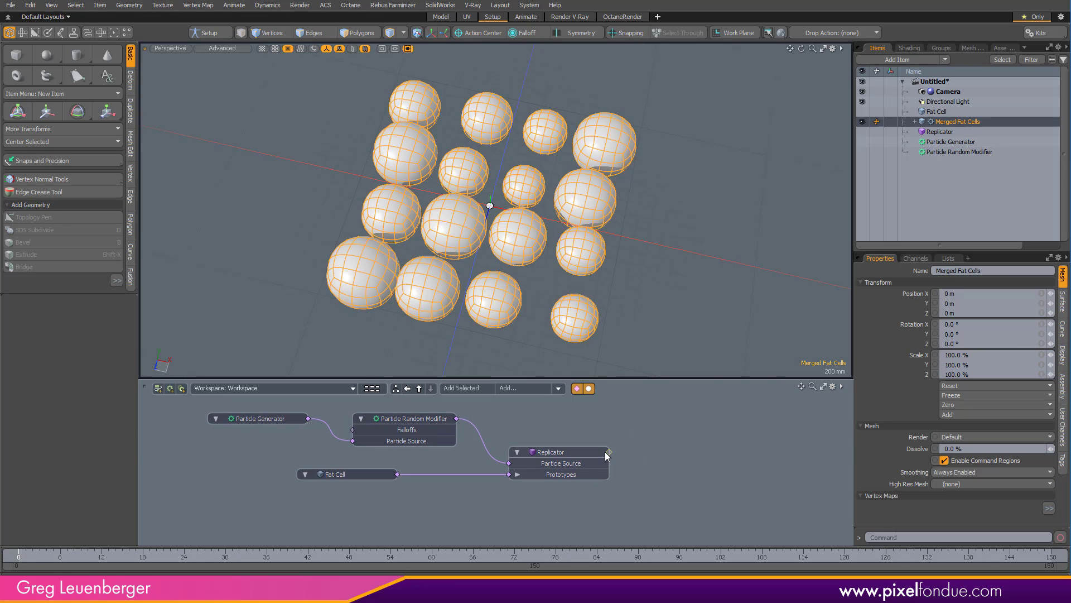
pyautogui.click(609, 452)
pyautogui.moveTo(655, 424); pyautogui.dragTo(699, 433)
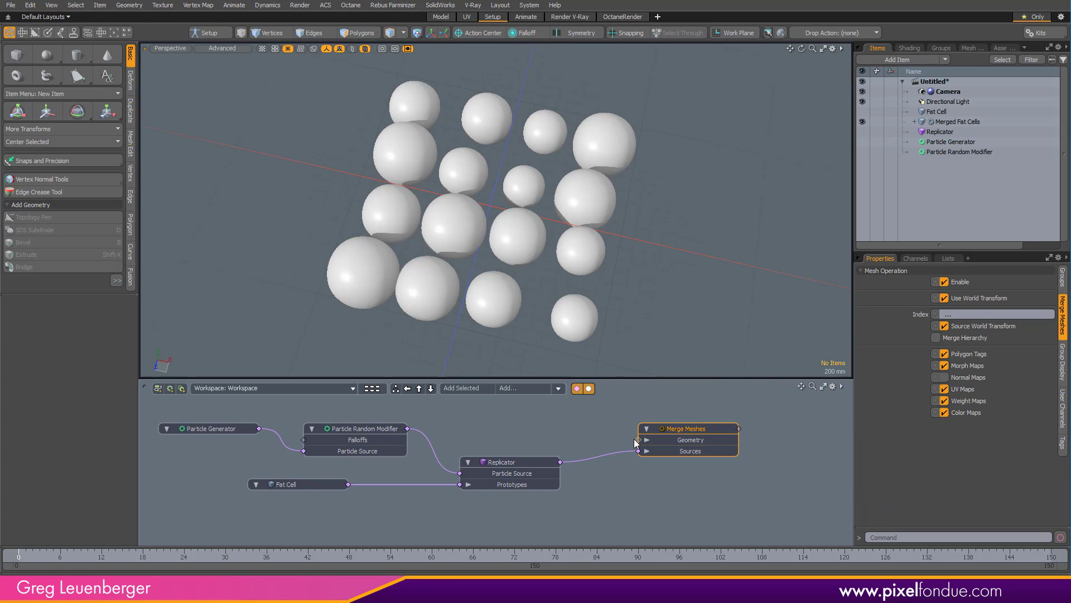
pyautogui.click(637, 440)
pyautogui.moveTo(608, 441); pyautogui.dragTo(563, 430)
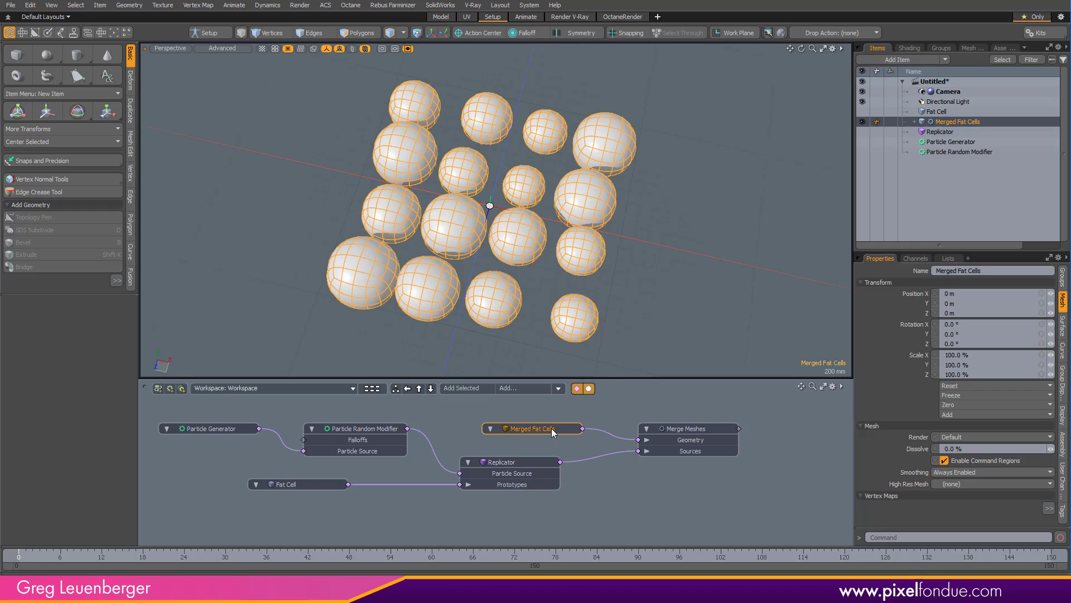
# Step: Duplicate and freeze the mesh operations of the Merged Fat Cells mesh
pyautogui.click(589, 414)
pyautogui.click(560, 426)
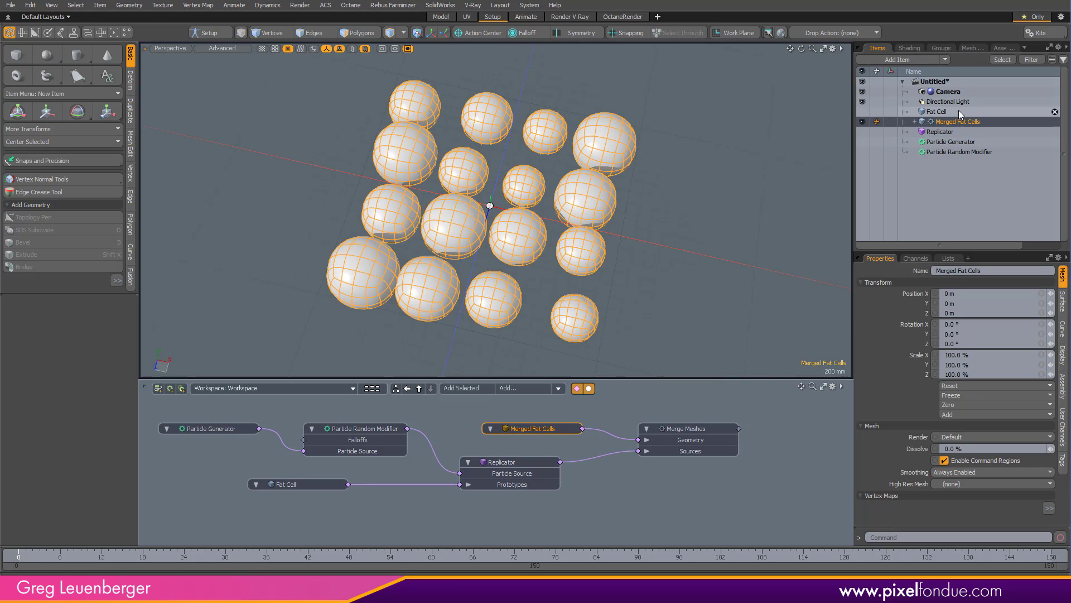
pyautogui.rightClick(947, 122)
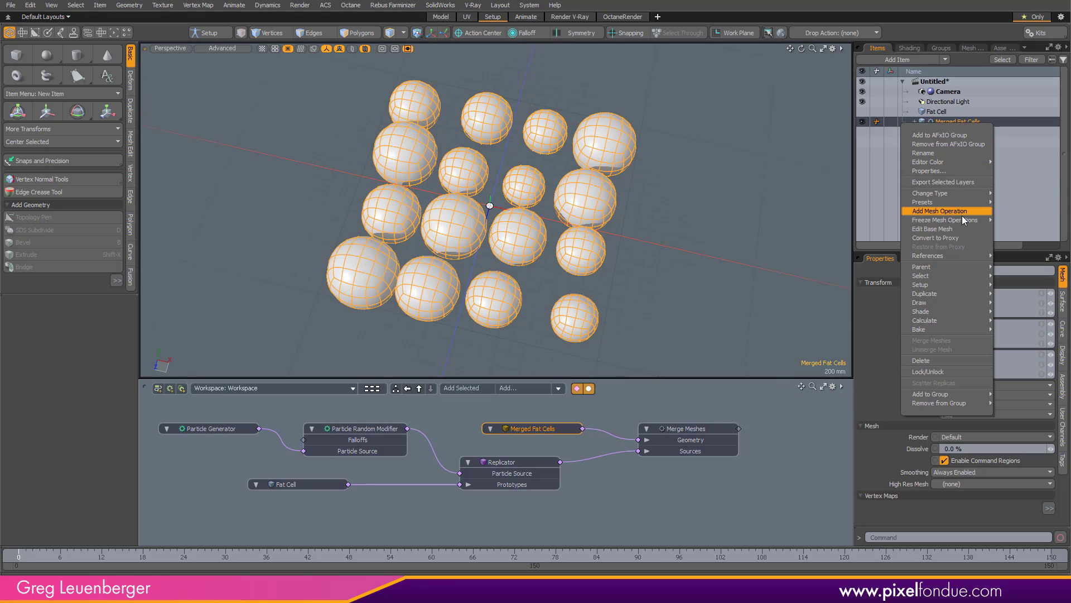
pyautogui.moveTo(962, 221)
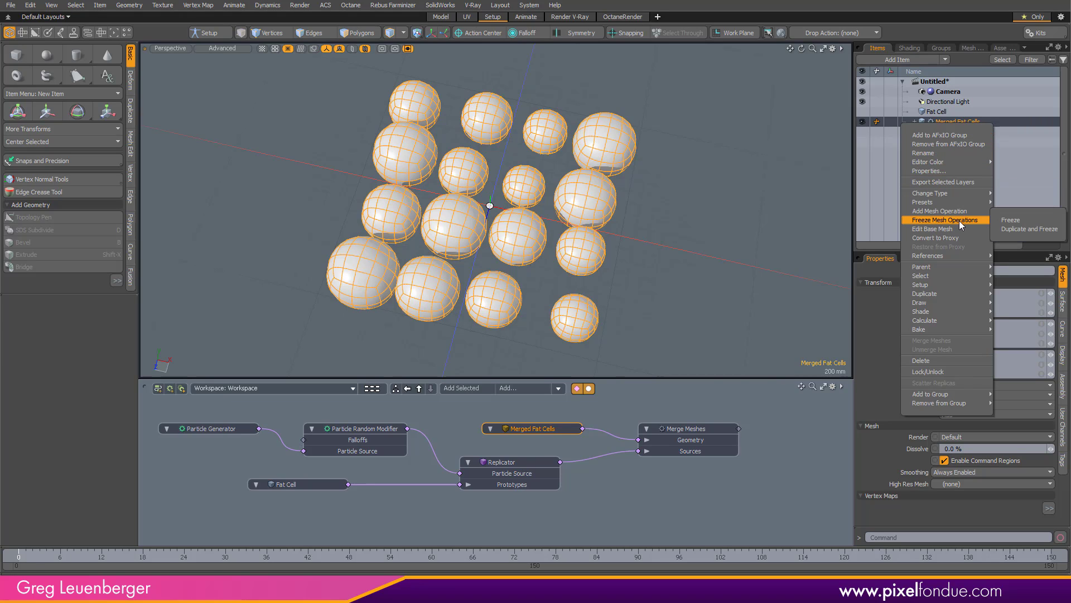
pyautogui.click(1019, 229)
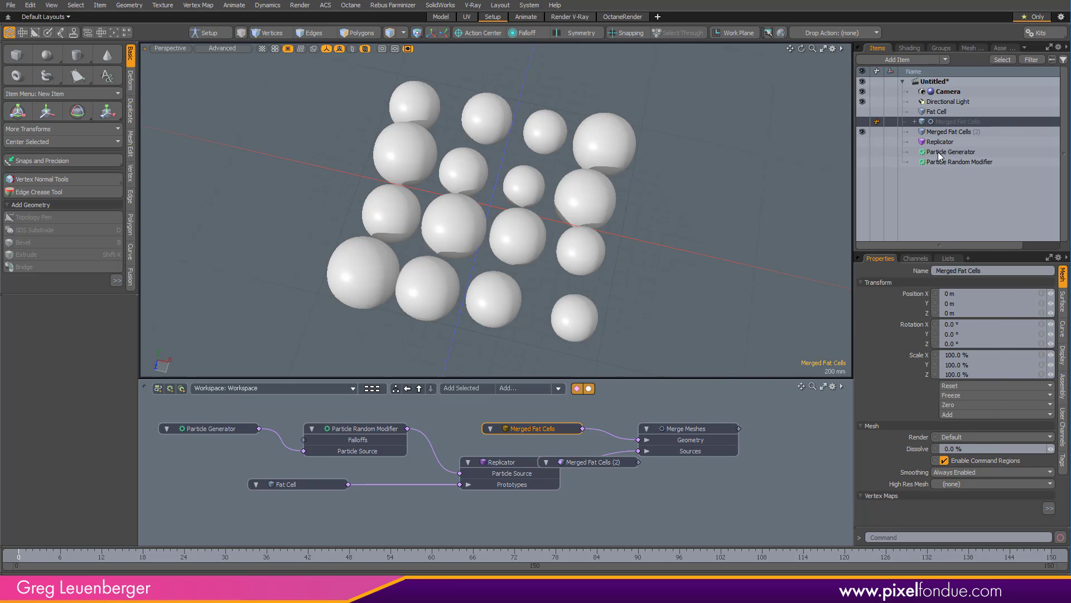
# Step: Hide the frozen Merged Fat Cells (2) copy and show the original procedural Merged Fat Cells mesh
pyautogui.click(954, 132)
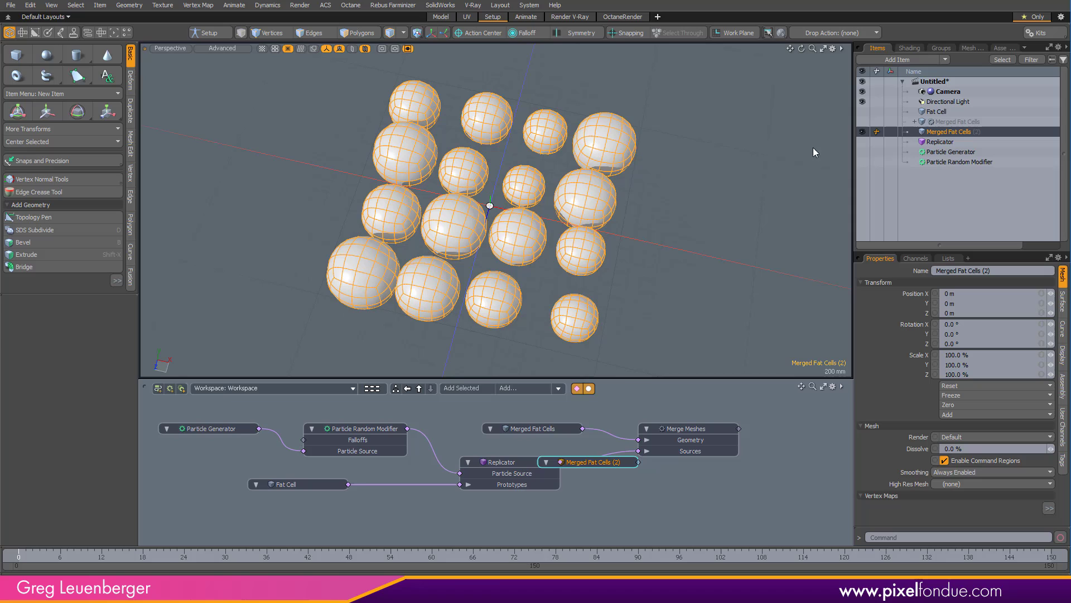
pyautogui.click(949, 122)
pyautogui.click(862, 132)
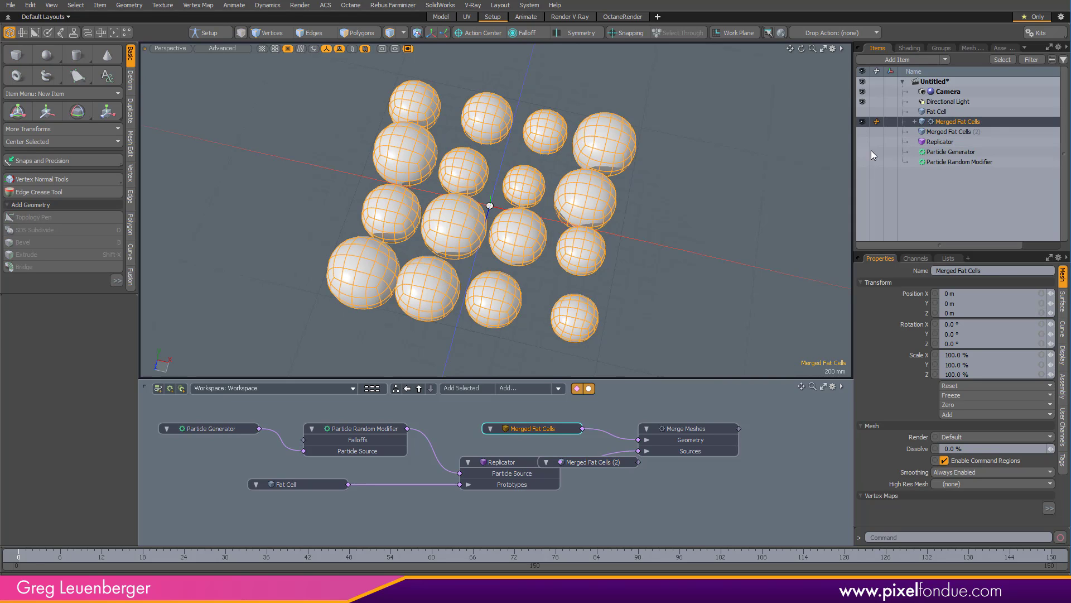
# Step: Try an X scale of 20 % on the Particle Random Modifier and undo the change
pyautogui.click(957, 163)
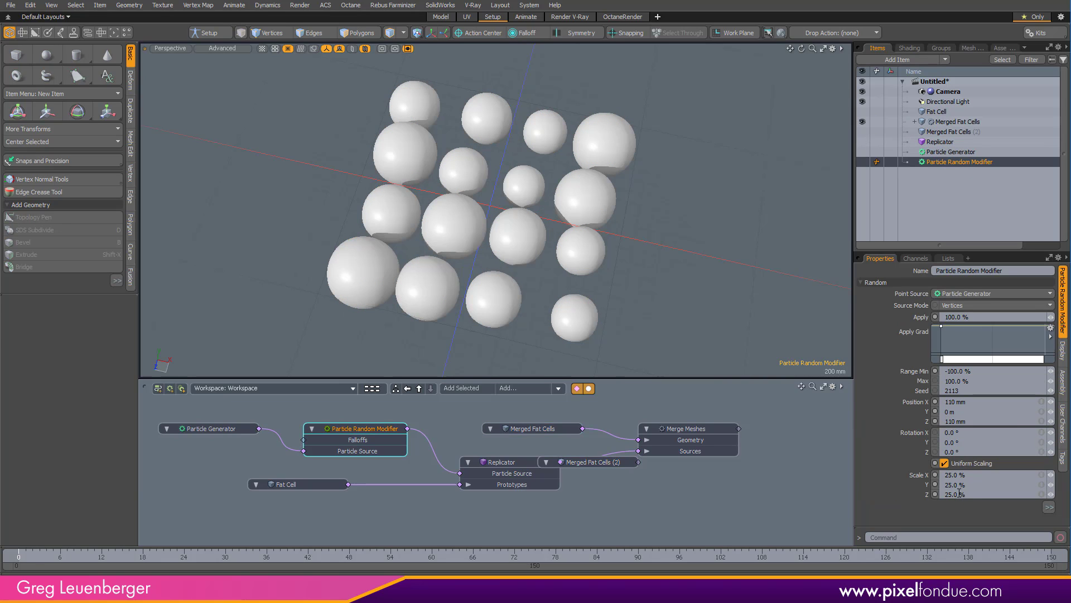
pyautogui.click(980, 474)
pyautogui.write('20')
pyautogui.press('Return')
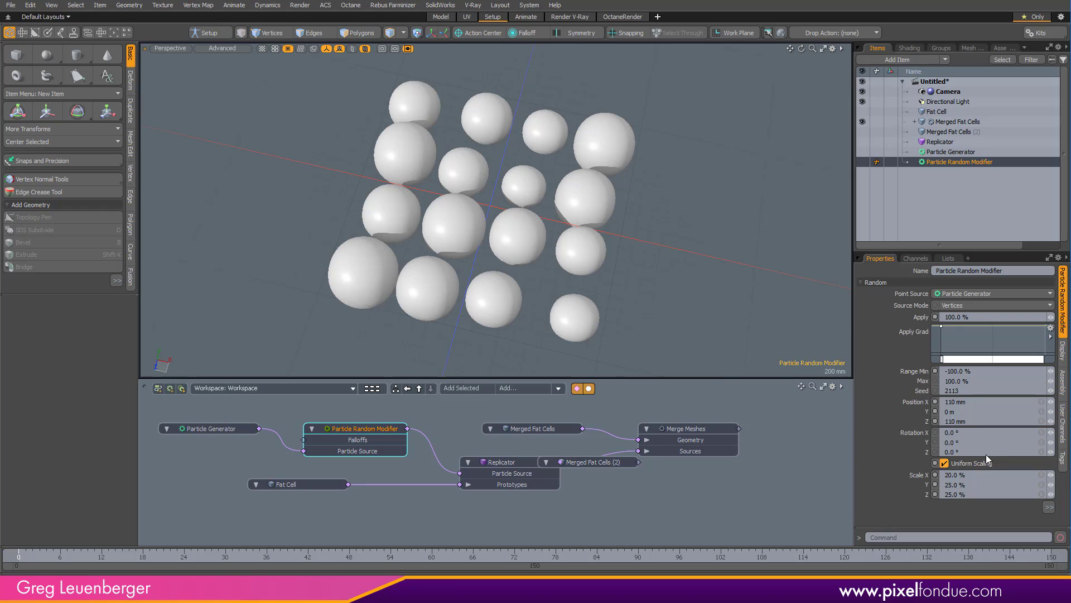
pyautogui.hotkey('ctrl', 'z')
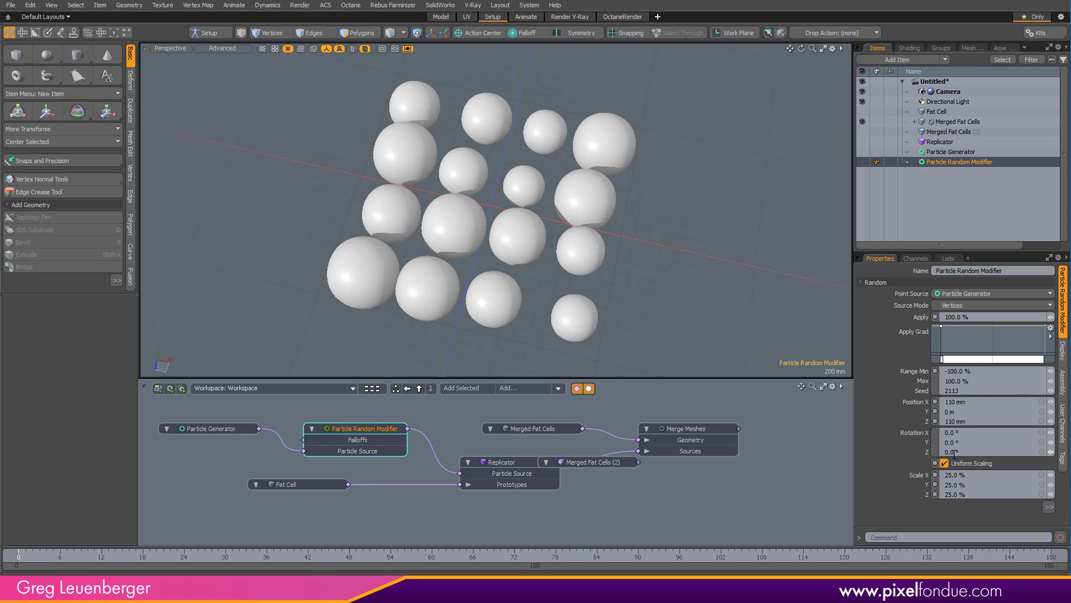
# Step: Move the frozen Merged Fat Cells (2) mesh to the end of the item list, below the Particle Random Modifier
pyautogui.click(949, 121)
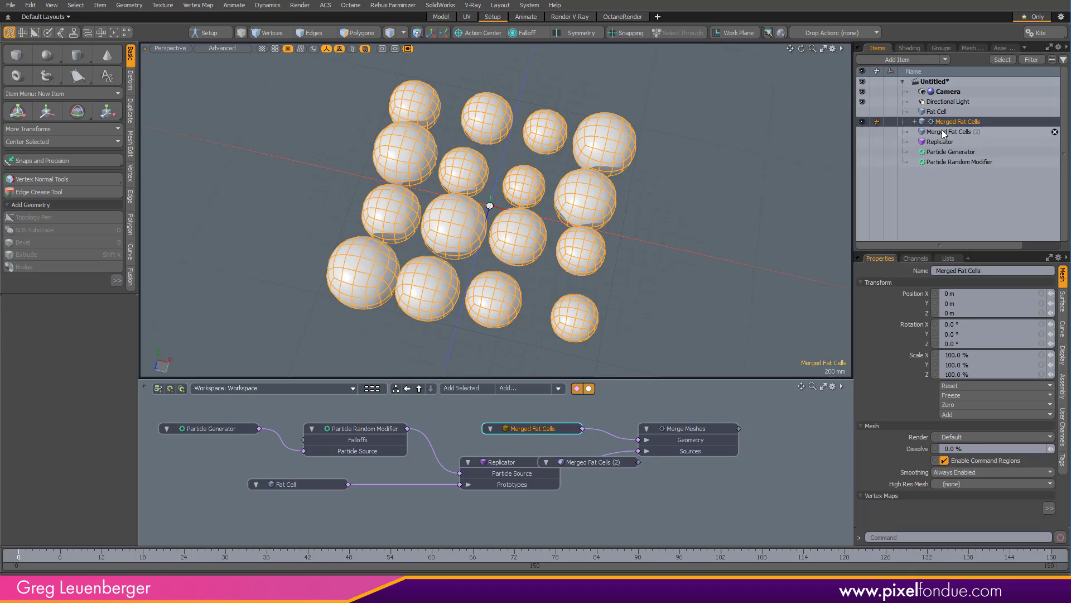
pyautogui.click(943, 132)
pyautogui.moveTo(943, 134); pyautogui.dragTo(938, 165)
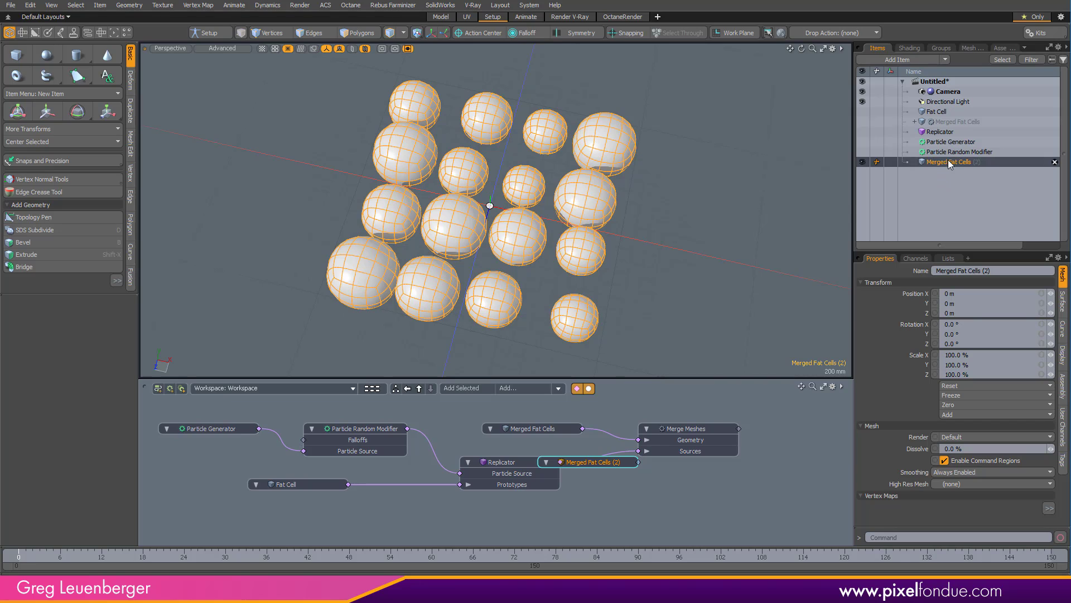
# Step: Rename the frozen Merged Fat Cells (2) mesh as Fat Cells
pyautogui.doubleClick(948, 161)
pyautogui.write('Fat C')
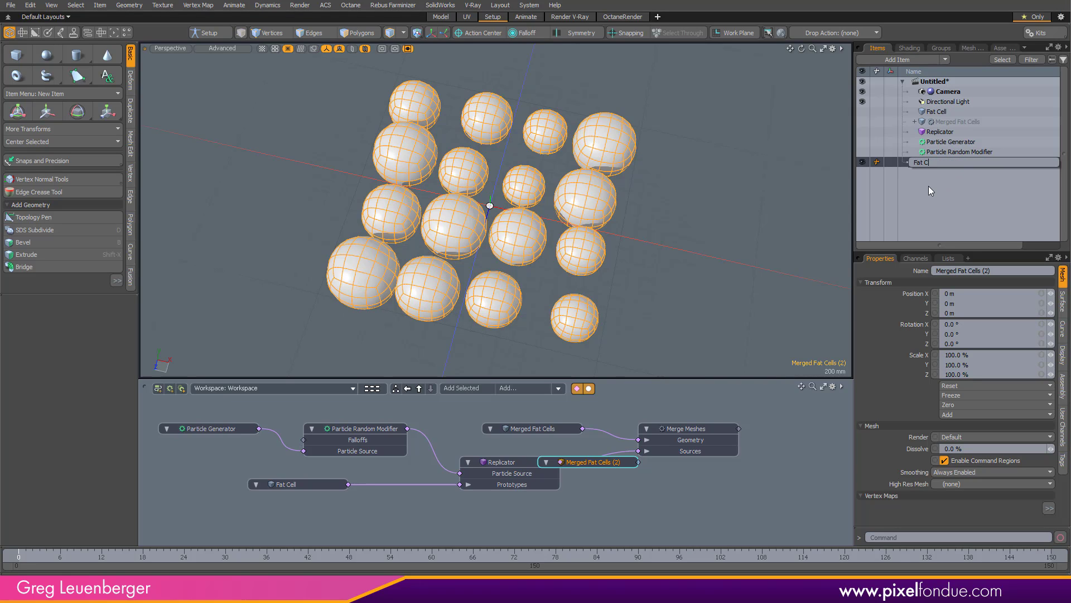
pyautogui.write('ells')
pyautogui.press('Return')
pyautogui.scroll(-2, 745, 135)
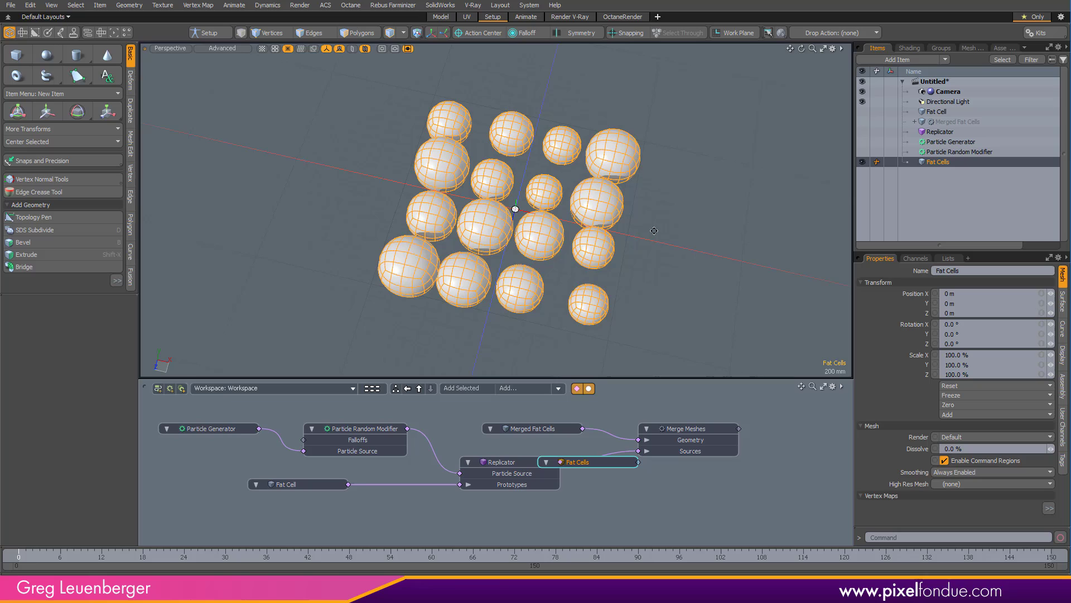
pyautogui.moveTo(654, 231)
pyautogui.keyDown('alt'); pyautogui.keyDown('shift'); pyautogui.mouseDown()
pyautogui.moveTo(660, 222)
pyautogui.moveTo(614, 235)
pyautogui.moveTo(680, 234)
pyautogui.moveTo(638, 219)
pyautogui.mouseUp(); pyautogui.keyUp('shift'); pyautogui.keyUp('alt')
# Step: Deselect the Fat Cells mesh and switch to polygon selection mode
pyautogui.click(684, 230)
pyautogui.press('3')
pyautogui.press('w')
pyautogui.hotkey('ctrl', 'z')
pyautogui.press('q')
pyautogui.click(712, 214)
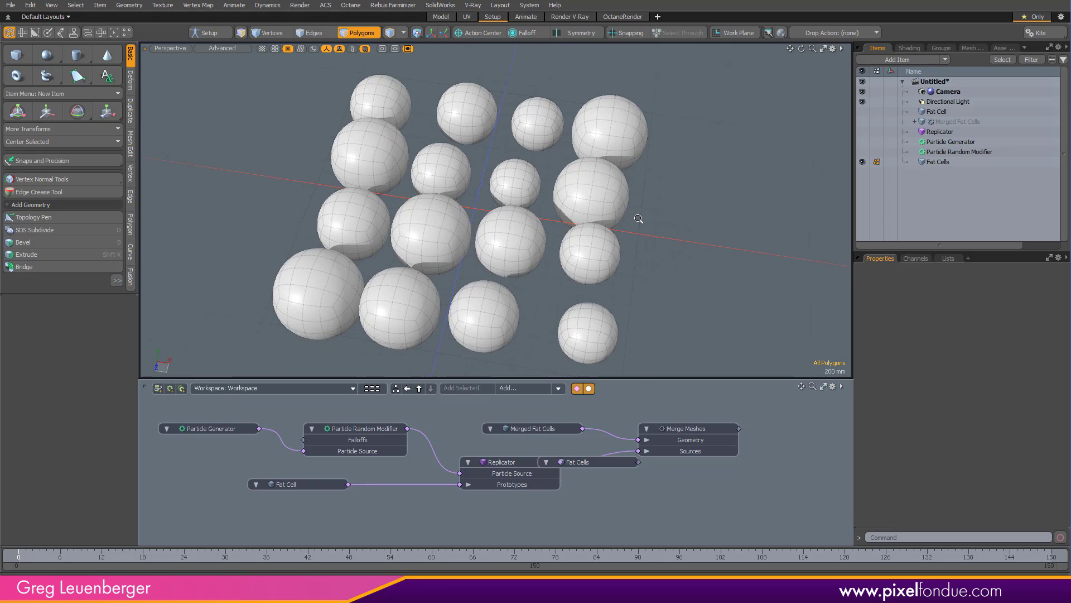
pyautogui.scroll(-3, 638, 219)
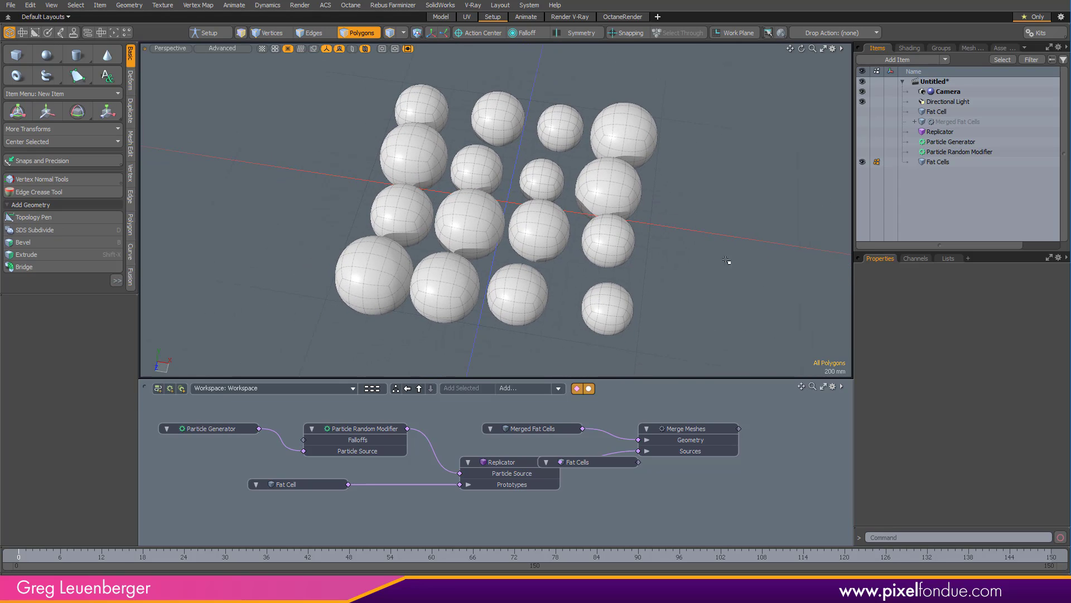
# Step: Unmerge the Fat Cells mesh into separate mesh items
pyautogui.click(934, 163)
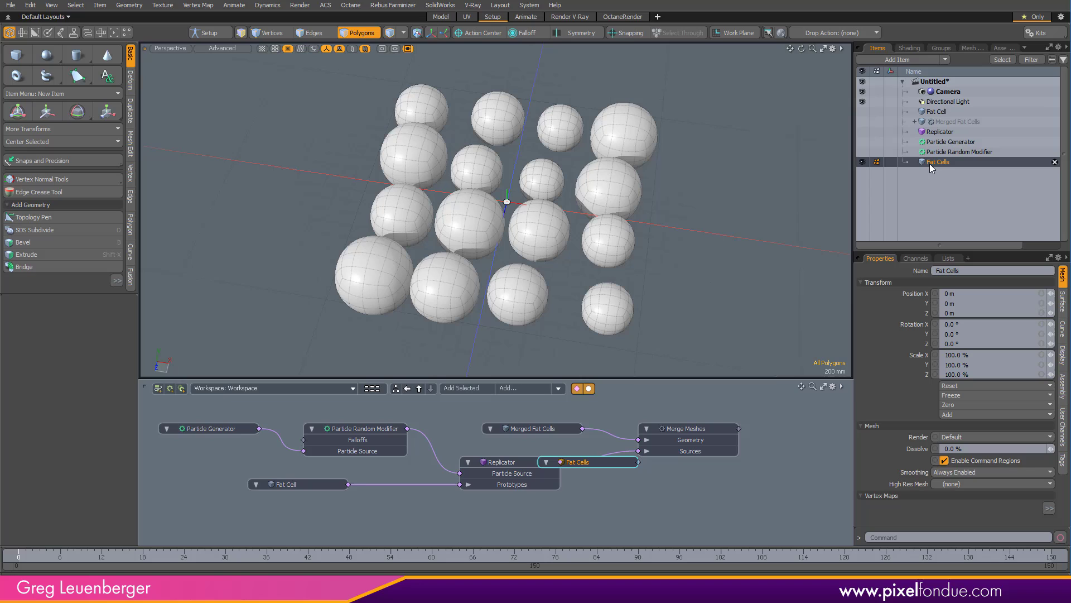
pyautogui.rightClick(928, 163)
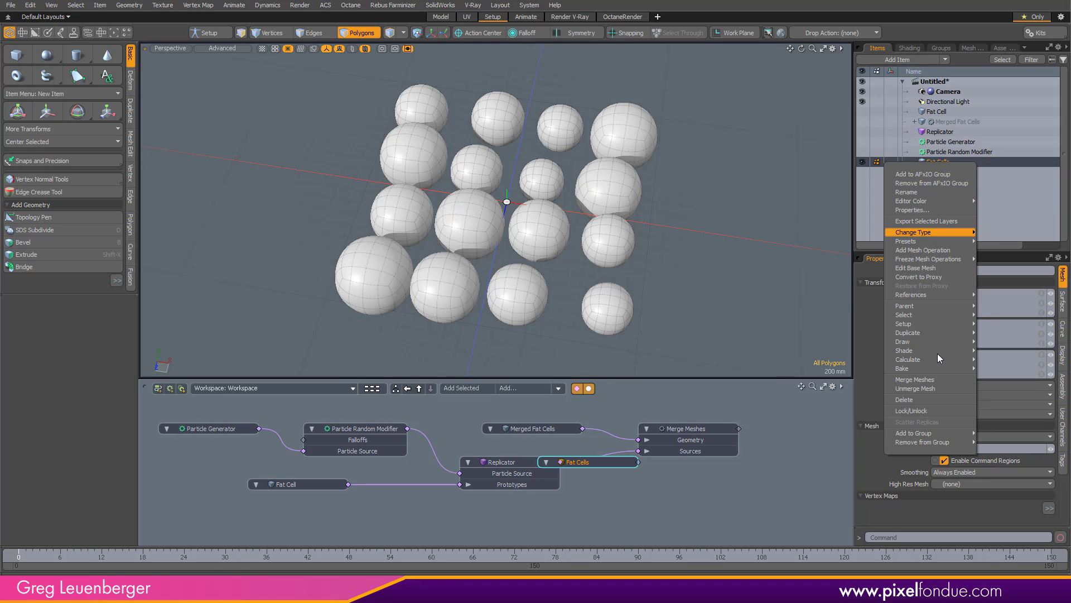
pyautogui.click(926, 389)
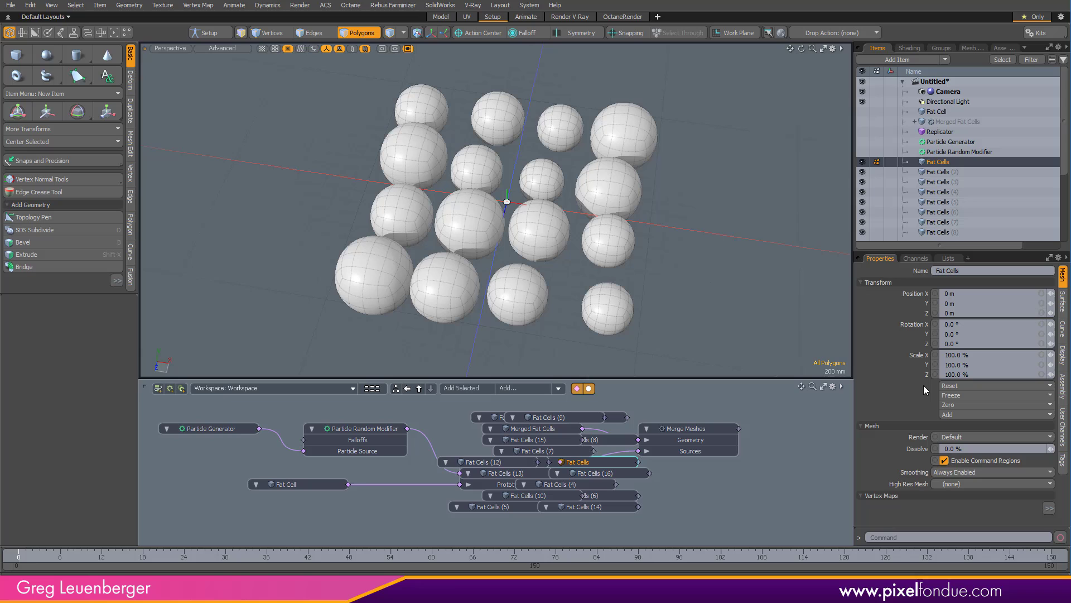
# Step: Select all the unmerged fat cell spheres in the viewport in item selection mode
pyautogui.scroll(-3, 685, 248)
pyautogui.keyDown('alt'); pyautogui.keyDown('shift'); pyautogui.moveTo(686, 247); pyautogui.dragTo(678, 232); pyautogui.keyUp('shift'); pyautogui.keyUp('alt')
pyautogui.moveTo(376, 341); pyautogui.dragTo(735, 116, button='middle')
pyautogui.click(400, 322)
pyautogui.press('5')
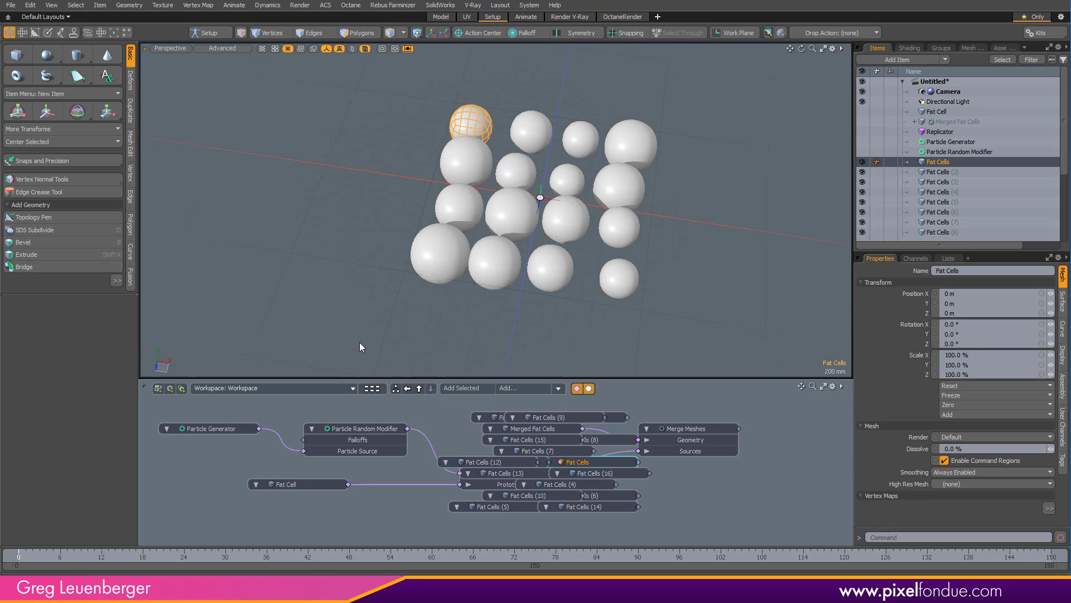
pyautogui.moveTo(360, 342); pyautogui.dragTo(723, 65, button='right')
pyautogui.keyDown('alt'); pyautogui.keyDown('shift'); pyautogui.moveTo(826, 181); pyautogui.dragTo(848, 185); pyautogui.keyUp('shift'); pyautogui.keyUp('alt')
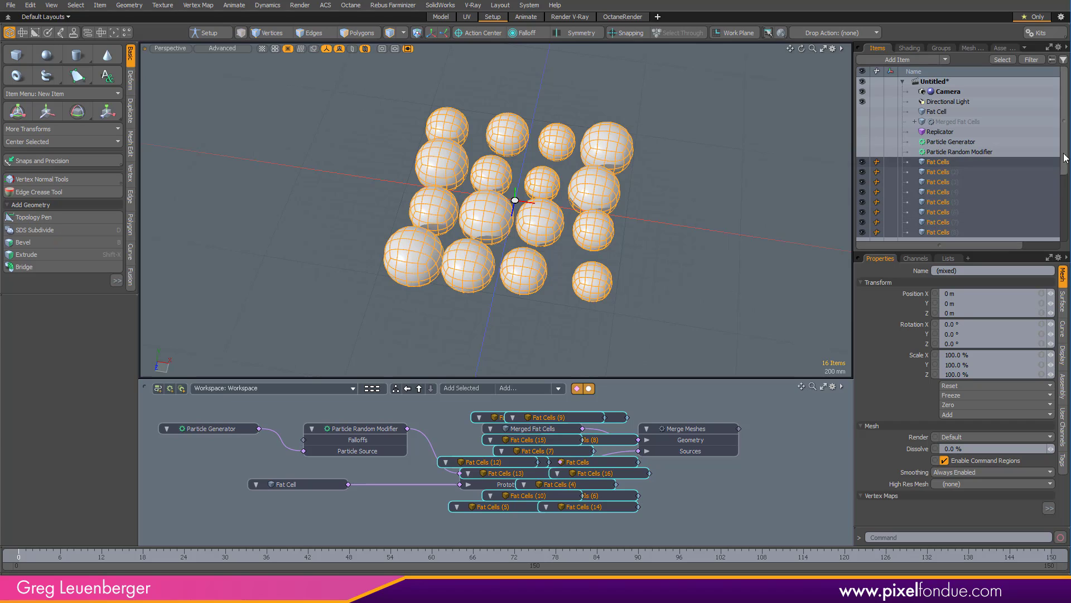
# Step: Group the selected Fat Cells meshes under a group locator and name it Fat Cells Groupo
pyautogui.moveTo(1065, 158)
pyautogui.mouseDown()
pyautogui.moveTo(1067, 232)
pyautogui.moveTo(1068, 145)
pyautogui.mouseUp()
pyautogui.scroll(-1, 1067, 146)
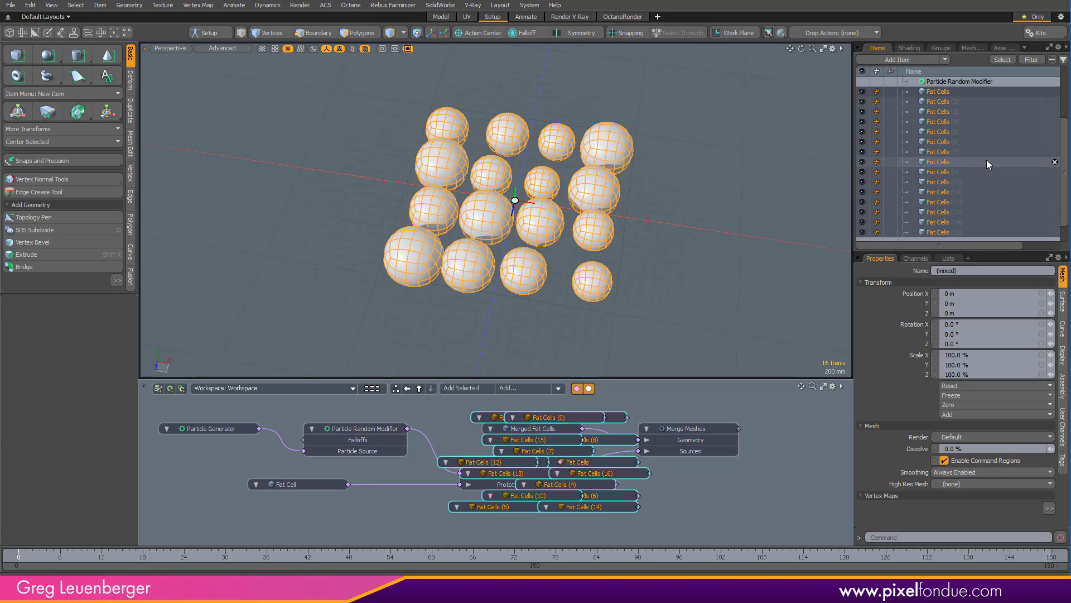
pyautogui.hotkey('ctrl', 'g')
pyautogui.doubleClick(946, 163)
pyautogui.write('Fat')
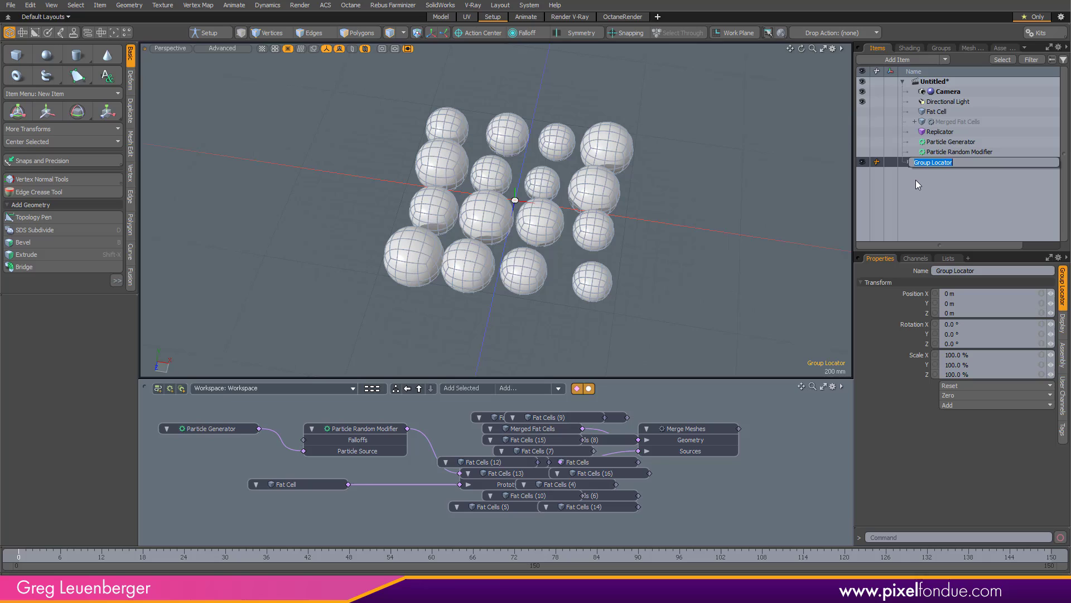
pyautogui.write(' Cells Groupo')
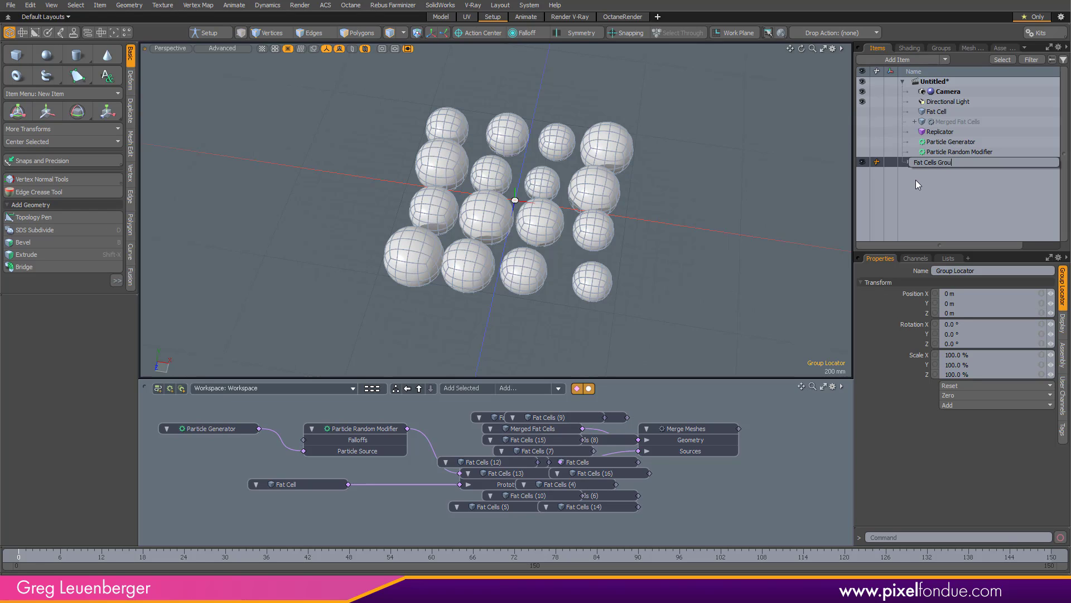
pyautogui.press('Return')
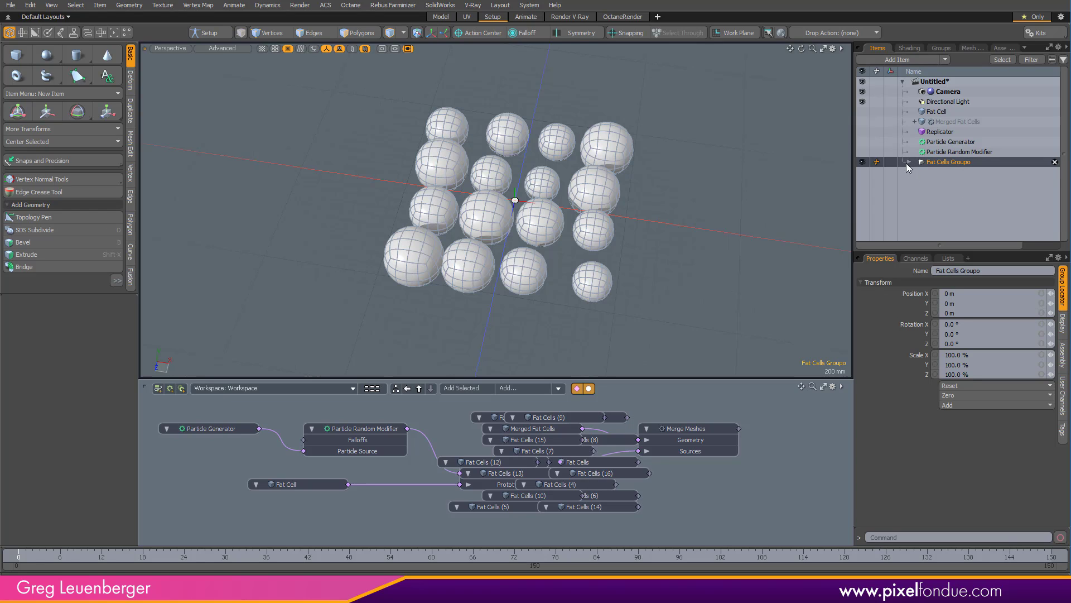
# Step: Expand Fat Cells Groupo and select every mesh in it, from Fat Cells through Fat Cells (16)
pyautogui.click(909, 162)
pyautogui.scroll(-3, 906, 163)
pyautogui.click(957, 93)
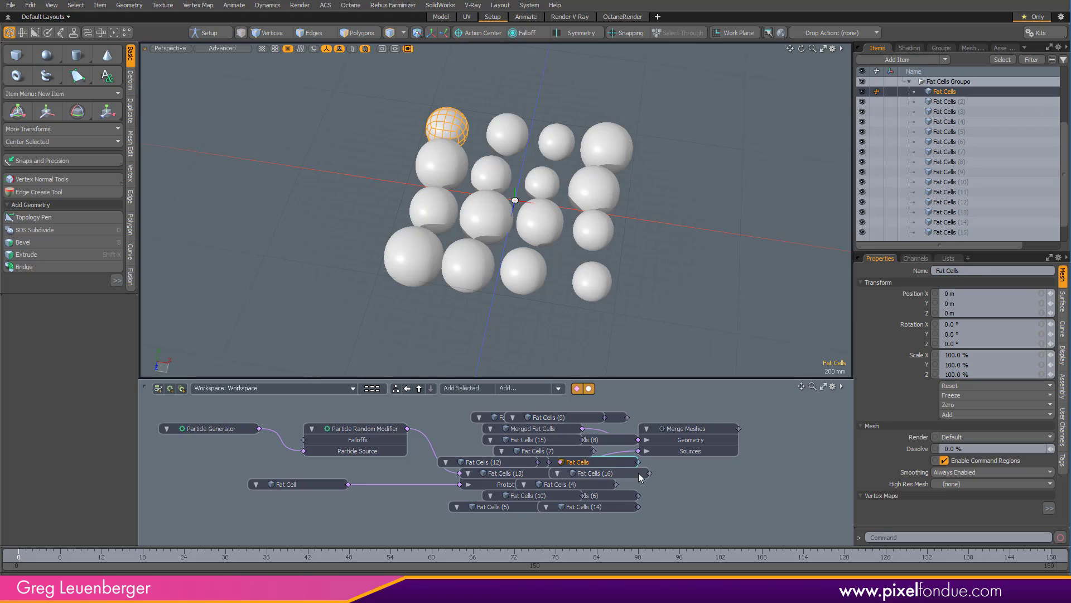
pyautogui.scroll(-4, 641, 477)
pyautogui.scroll(-2, 645, 467)
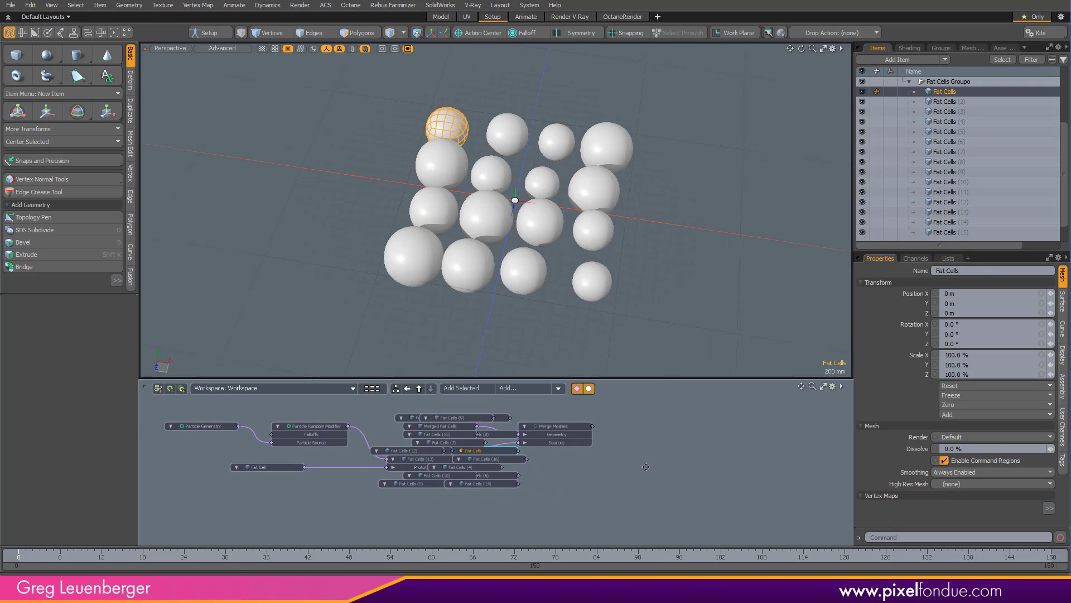
pyautogui.keyDown('alt'); pyautogui.moveTo(645, 467); pyautogui.dragTo(631, 473); pyautogui.keyUp('alt')
pyautogui.moveTo(1064, 225); pyautogui.dragTo(1064, 239)
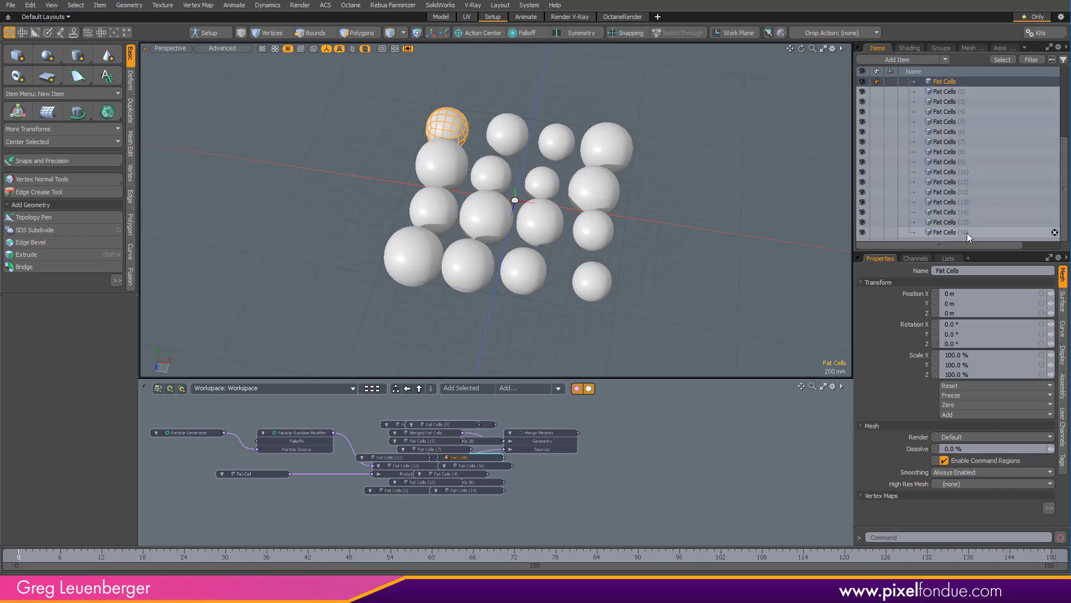
pyautogui.keyDown('shift'); pyautogui.click(948, 232); pyautogui.keyUp('shift')
# Step: Move the overlapping Fat Cells nodes below the procedural graph, and the Replicator node back up beside the Merge Meshes node
pyautogui.rightClick(474, 489)
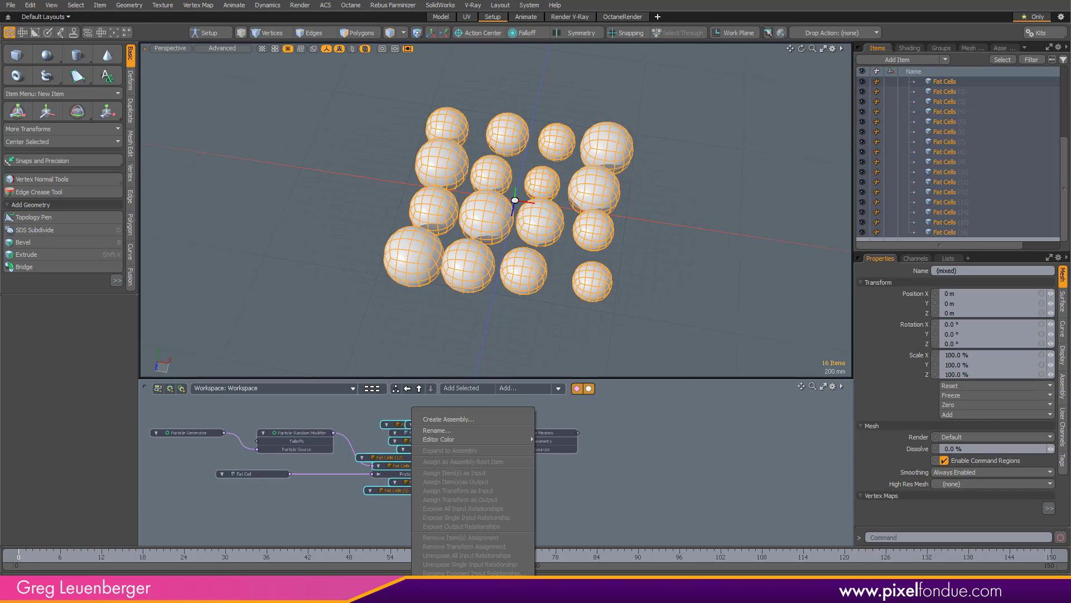
pyautogui.press('Escape')
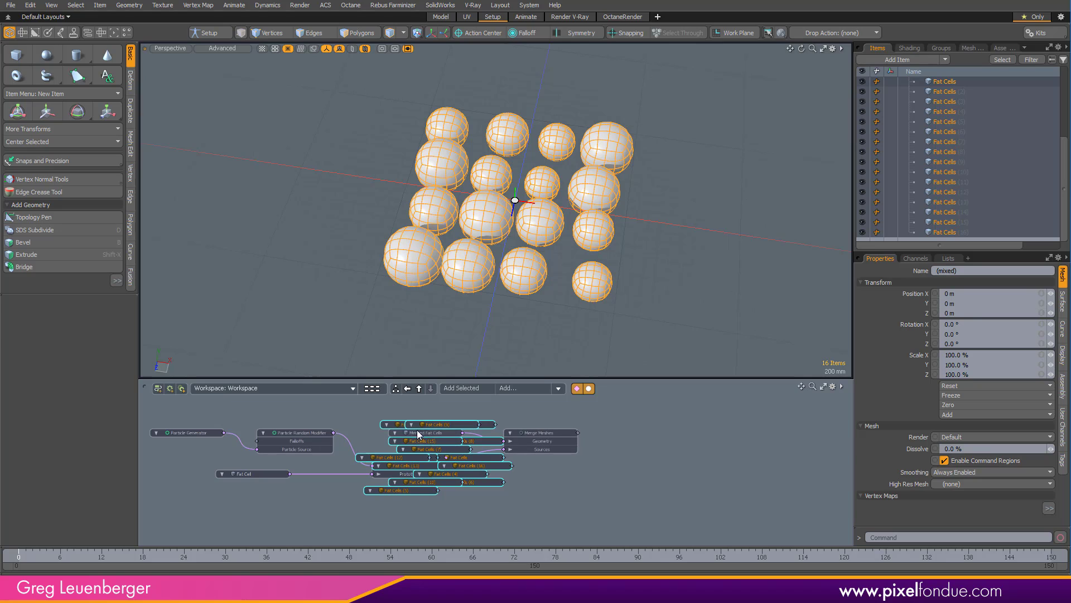
pyautogui.moveTo(355, 404); pyautogui.dragTo(495, 511)
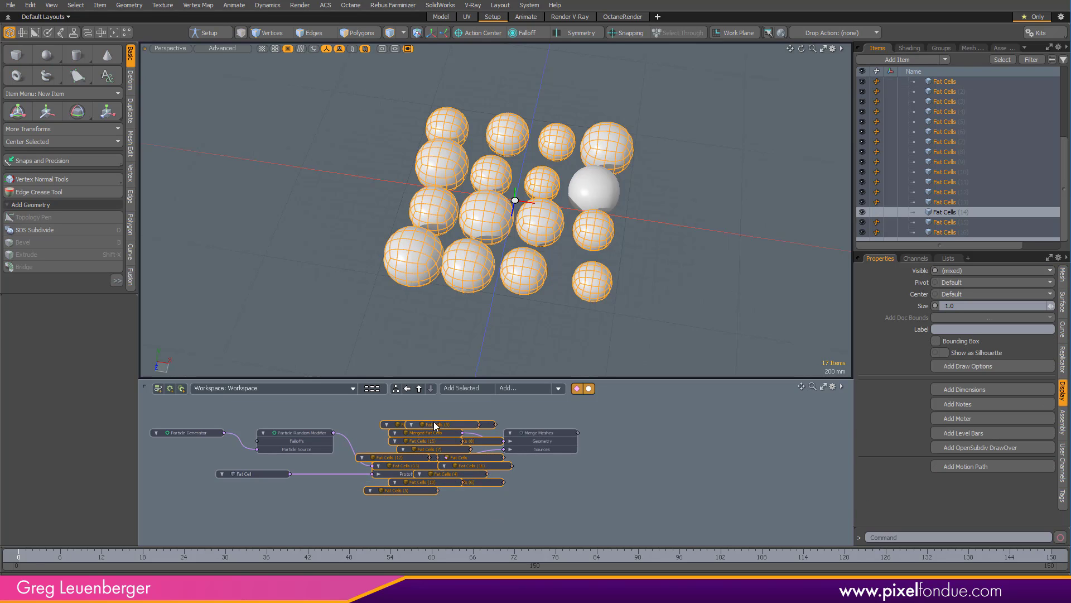
pyautogui.moveTo(448, 428); pyautogui.dragTo(463, 494)
pyautogui.scroll(4, 418, 499)
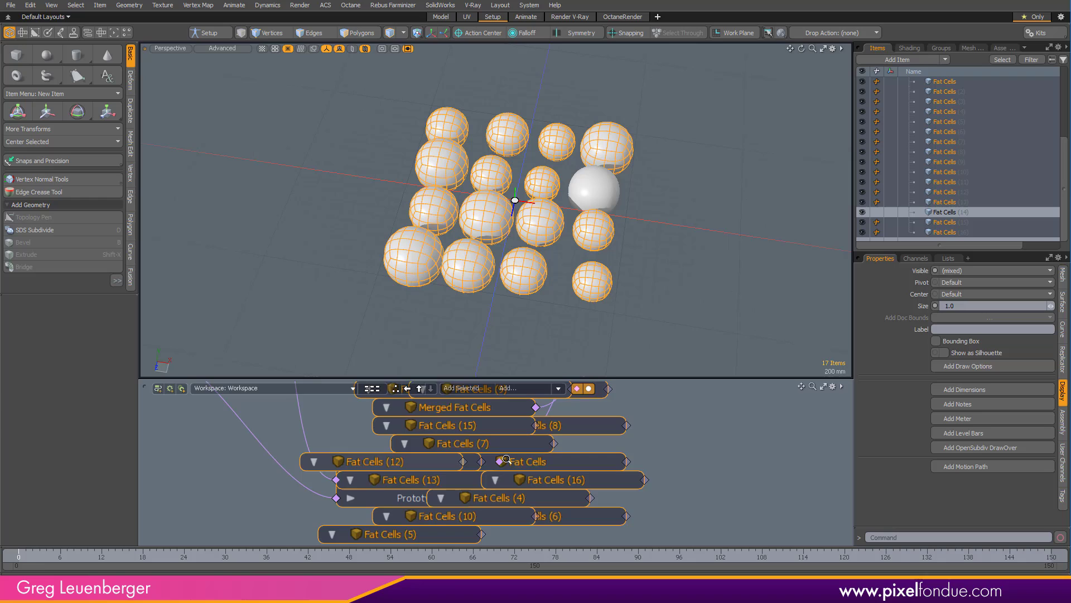
pyautogui.click(375, 505)
pyautogui.scroll(-4, 480, 485)
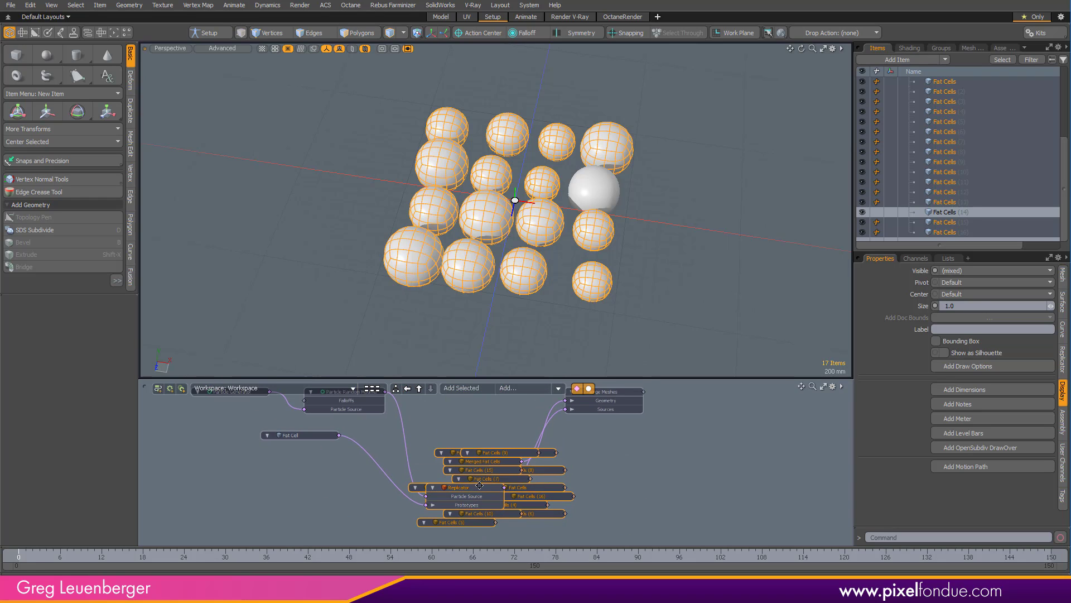
pyautogui.moveTo(484, 486); pyautogui.dragTo(490, 403)
# Step: Separate the Merged Fat Cells node from the Fat Cells nodes, placing it above the Replicator and the others below the graph
pyautogui.click(474, 432)
pyautogui.moveTo(419, 446); pyautogui.dragTo(555, 534)
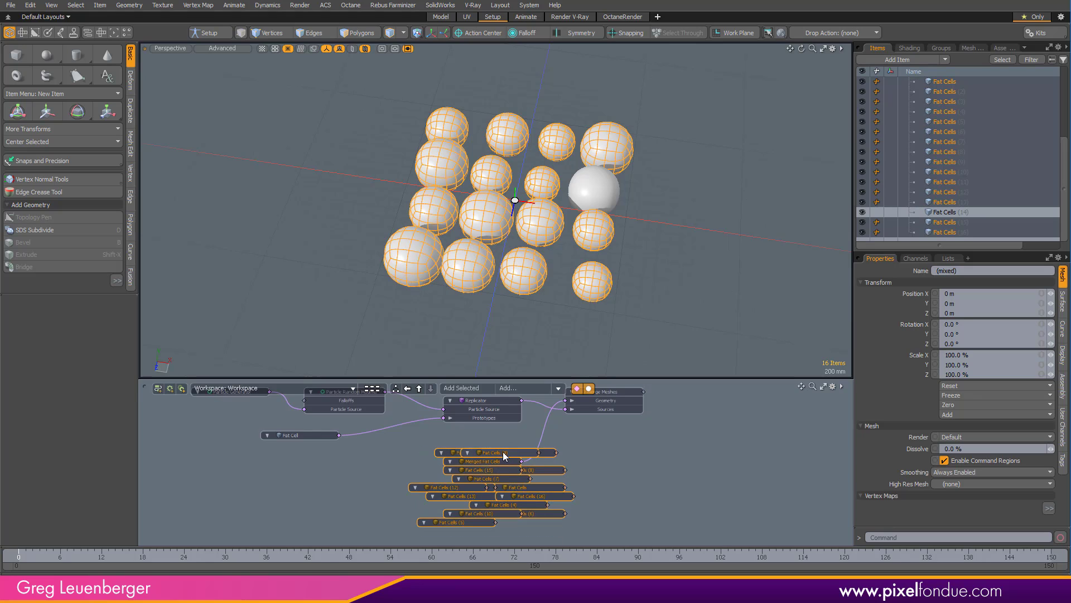
pyautogui.moveTo(458, 460); pyautogui.dragTo(503, 441)
pyautogui.click(504, 450)
pyautogui.moveTo(547, 422); pyautogui.dragTo(501, 451, button='middle')
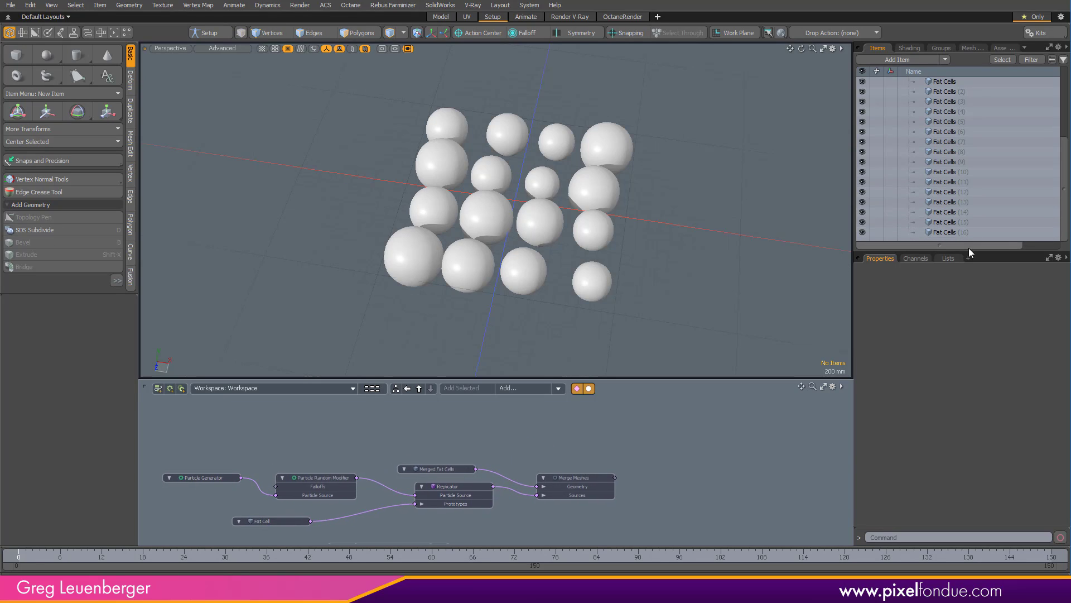
# Step: Enlarge the item list and select all the Fat Cells meshes inside Fat Cells Groupo
pyautogui.moveTo(969, 249); pyautogui.dragTo(969, 319)
pyautogui.click(963, 153)
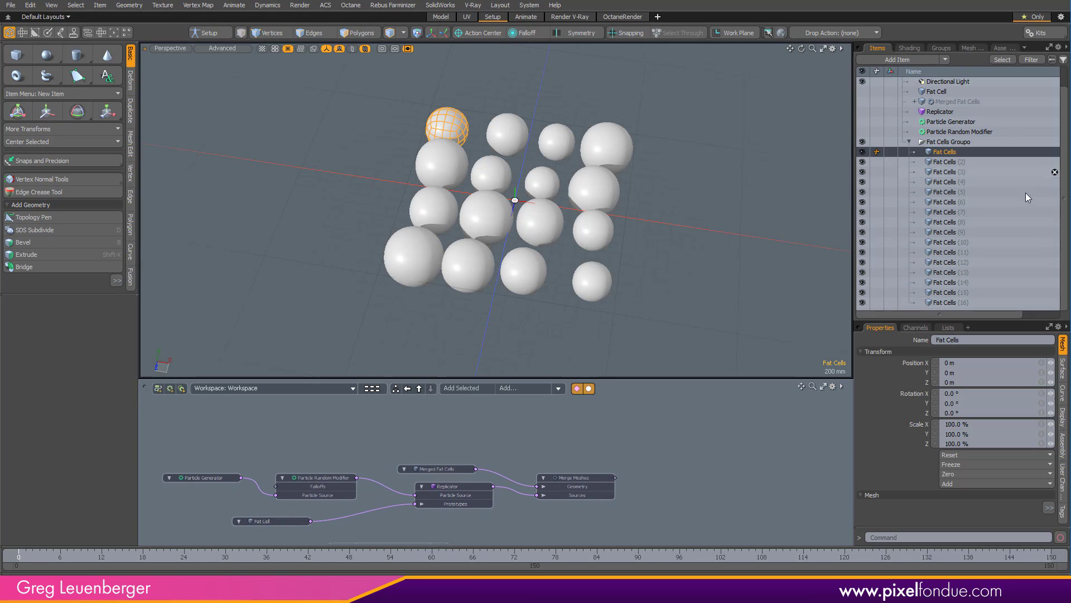
pyautogui.keyDown('shift'); pyautogui.click(958, 302); pyautogui.keyUp('shift')
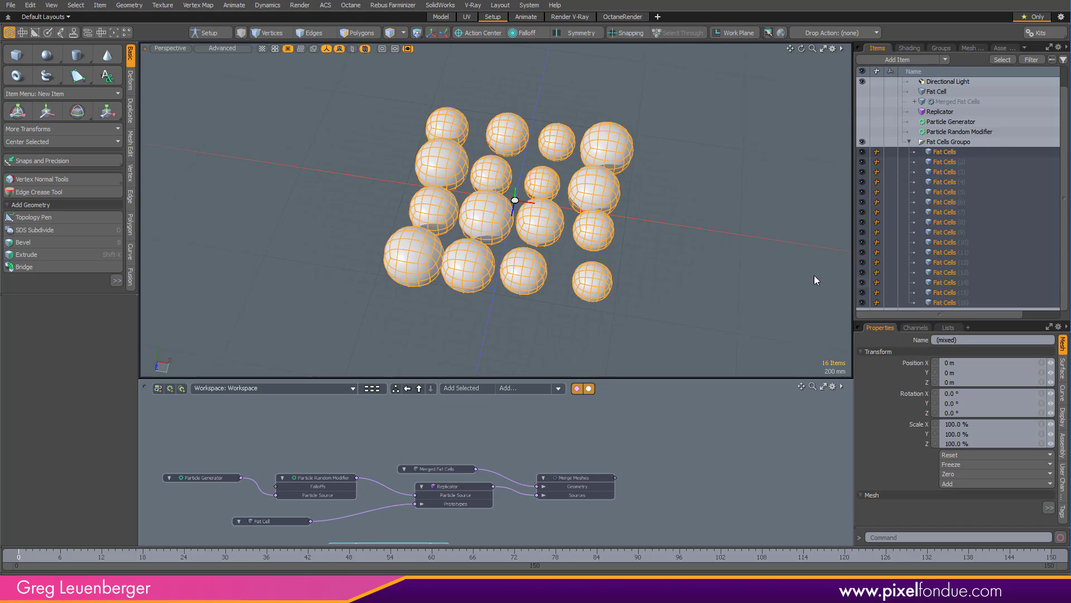
pyautogui.keyDown('alt'); pyautogui.moveTo(631, 310); pyautogui.dragTo(666, 304); pyautogui.keyUp('alt')
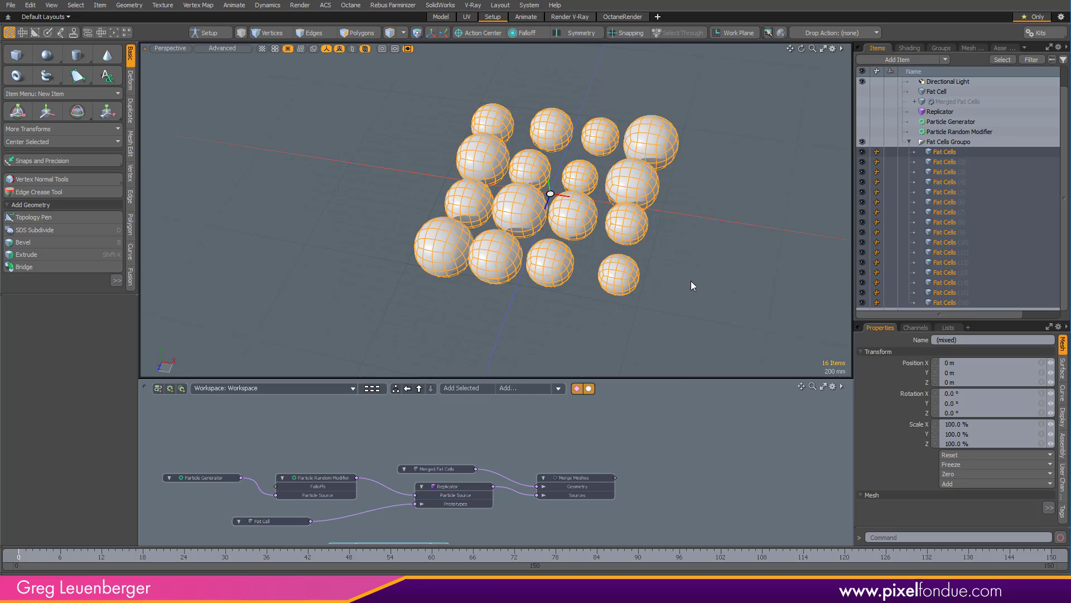
pyautogui.keyDown('alt'); pyautogui.moveTo(655, 238); pyautogui.dragTo(684, 270); pyautogui.keyUp('alt')
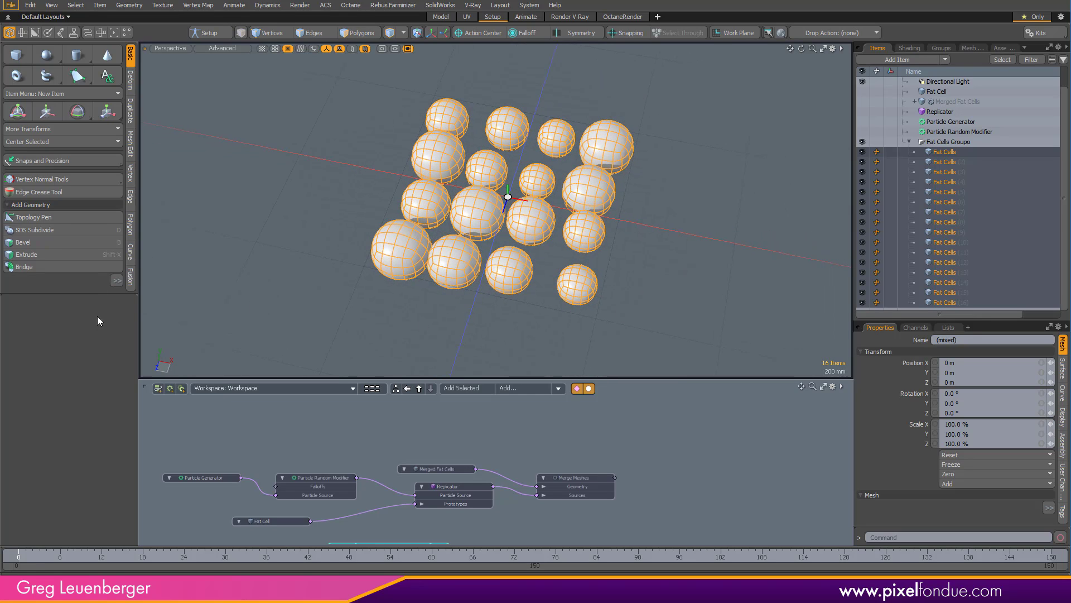
# Step: Make the selected Fat Cells meshes soft bodies with the dynamics tools
pyautogui.click(116, 280)
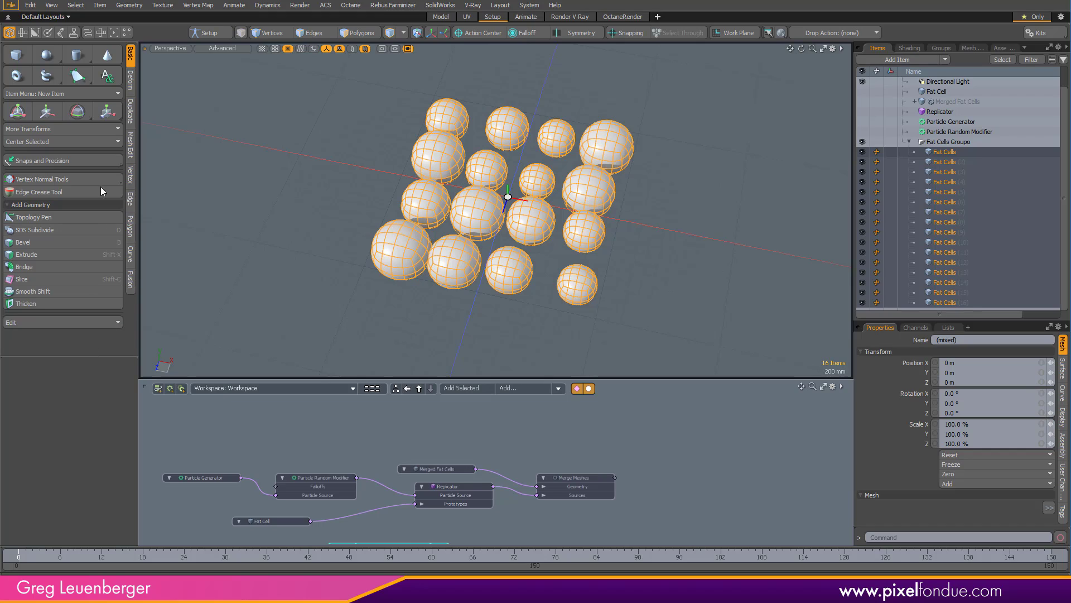
pyautogui.click(63, 33)
pyautogui.click(130, 293)
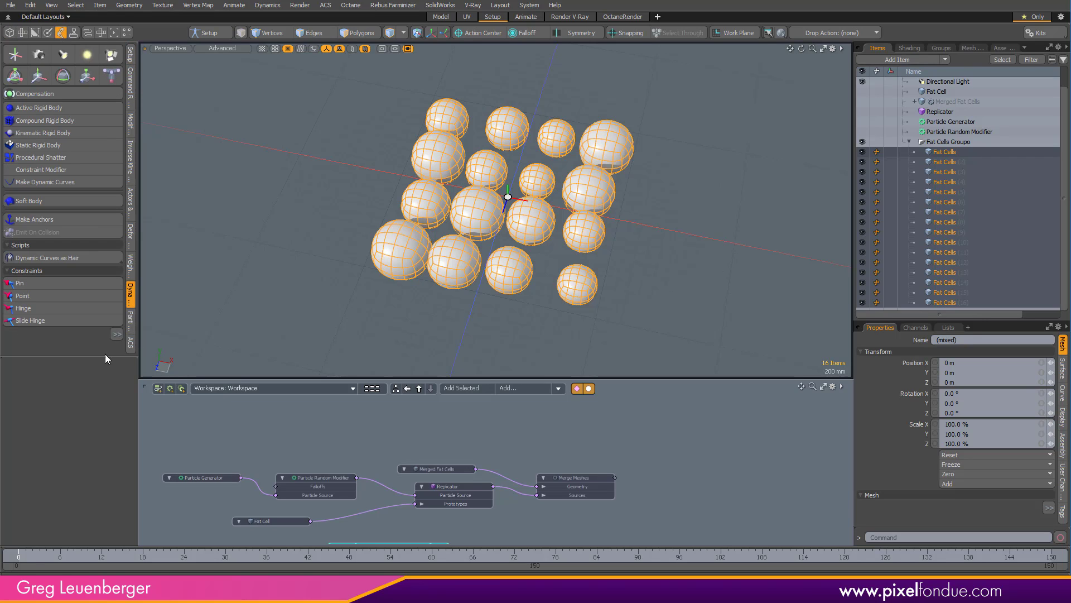
pyautogui.click(67, 202)
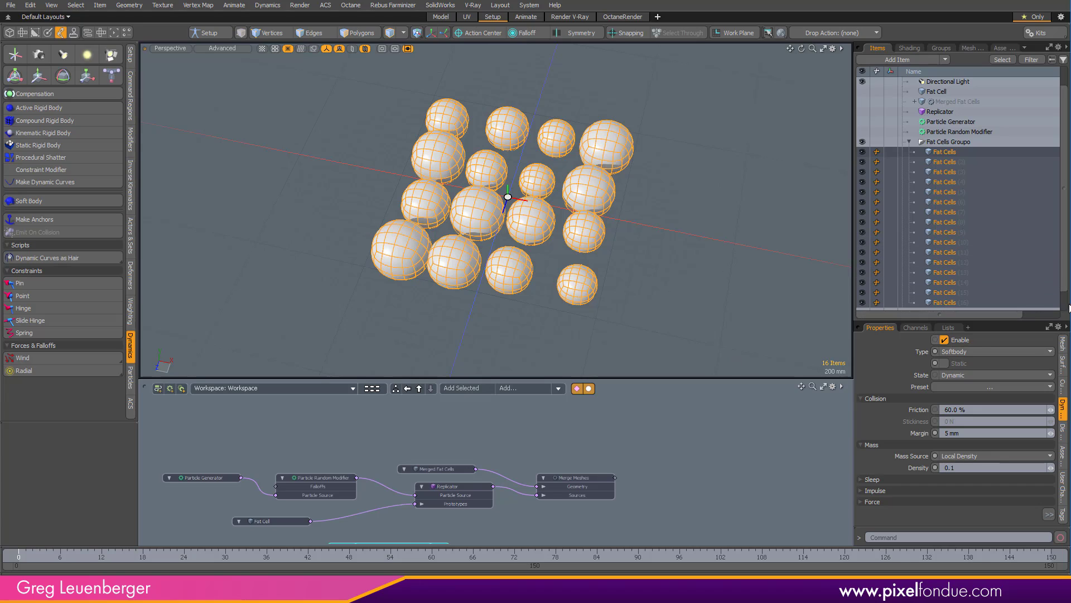
# Step: Enlarge the properties area and expand the Soft Body settings of the selected Fat Cells meshes
pyautogui.scroll(-1, 1049, 313)
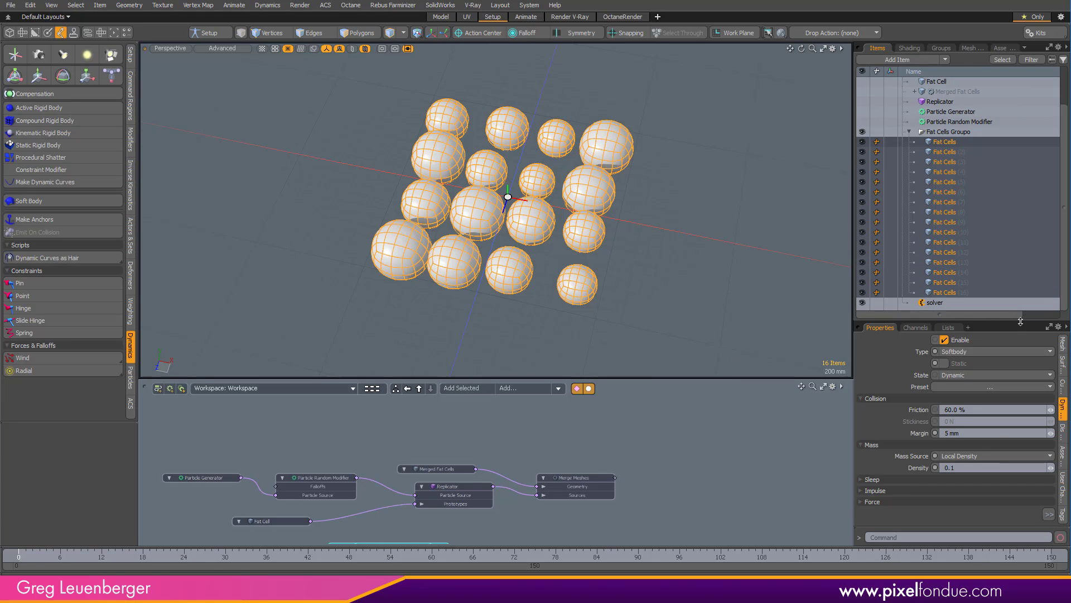
pyautogui.moveTo(1016, 319); pyautogui.dragTo(1016, 160)
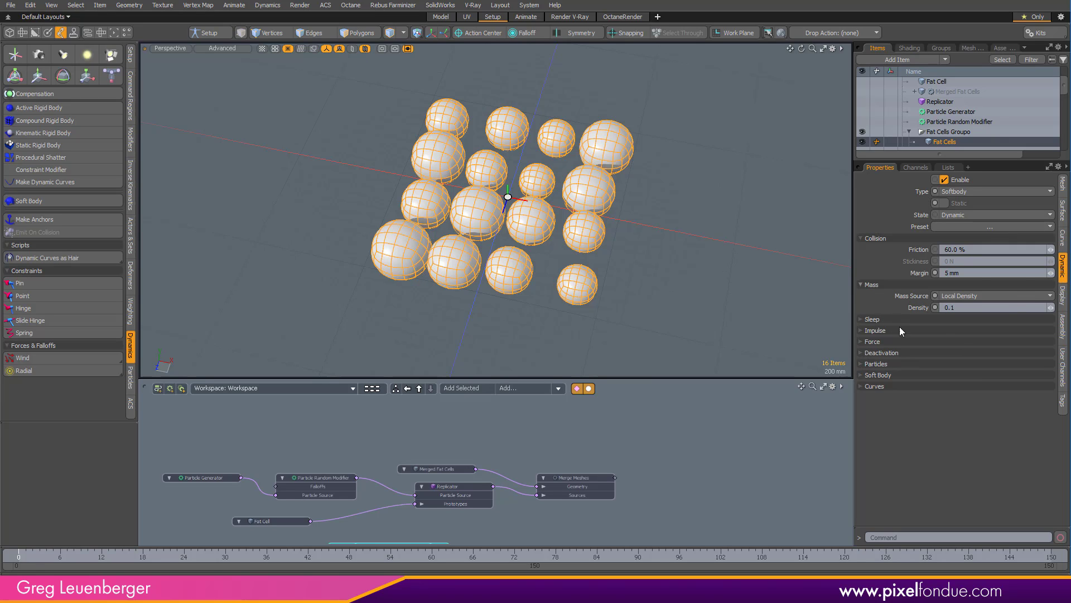
pyautogui.click(860, 374)
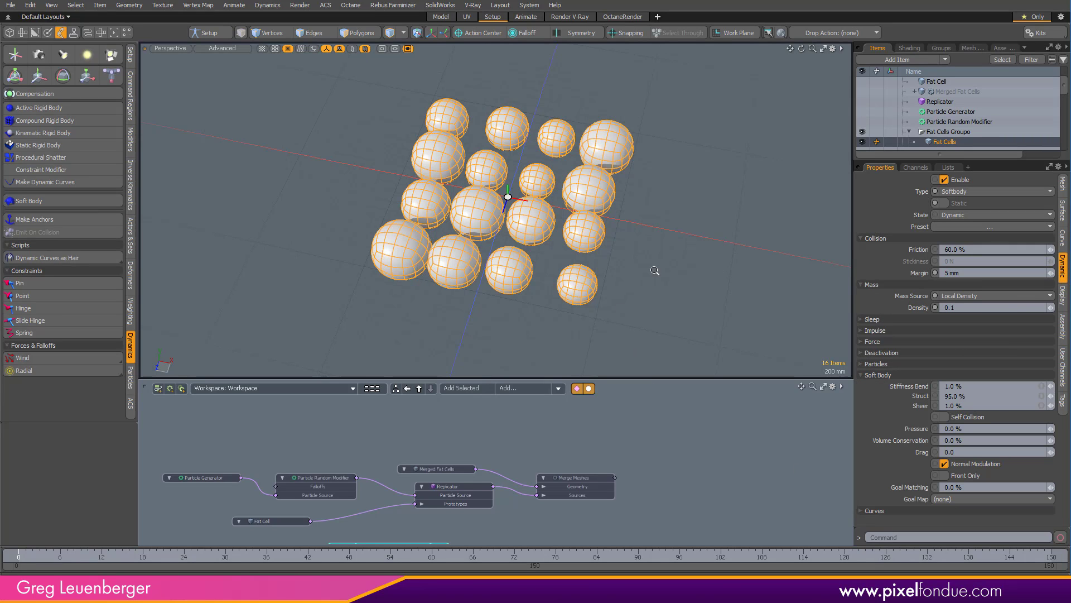
pyautogui.keyDown('ctrl'); pyautogui.keyDown('alt'); pyautogui.moveTo(654, 271); pyautogui.dragTo(629, 269); pyautogui.keyUp('alt'); pyautogui.keyUp('ctrl')
# Step: Set the dynamics solver's Y gravity to 0
pyautogui.moveTo(1064, 84); pyautogui.dragTo(1063, 166)
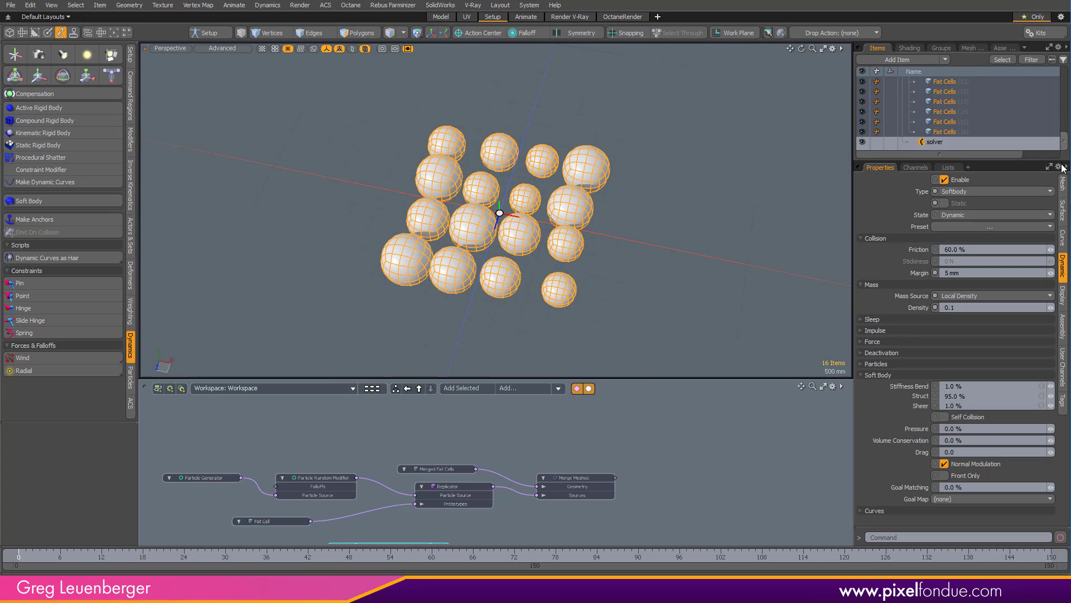
pyautogui.click(956, 143)
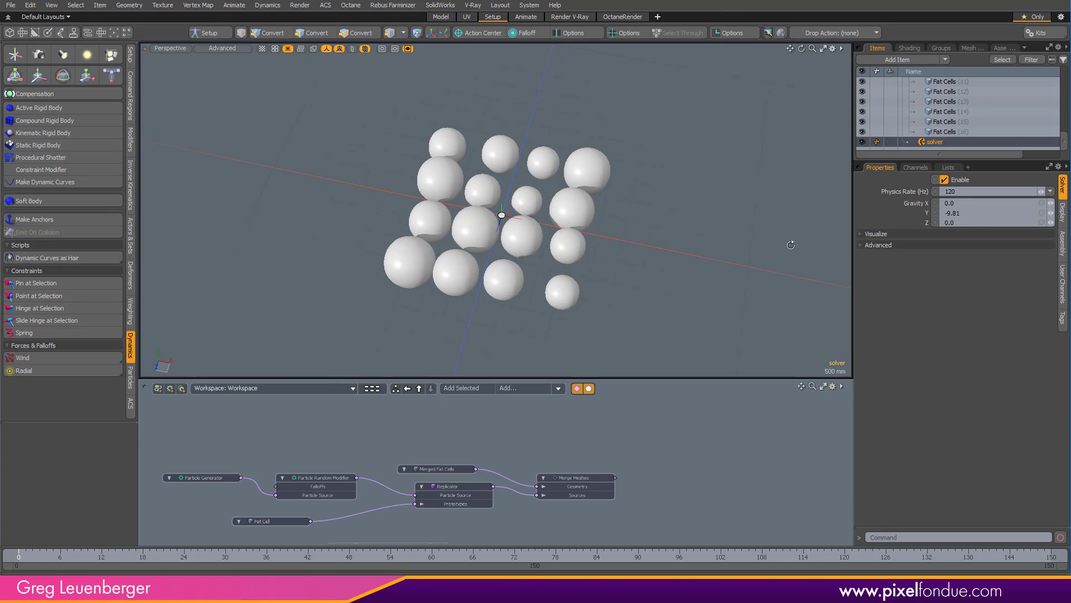
pyautogui.click(978, 213)
pyautogui.write('0')
pyautogui.press('Return')
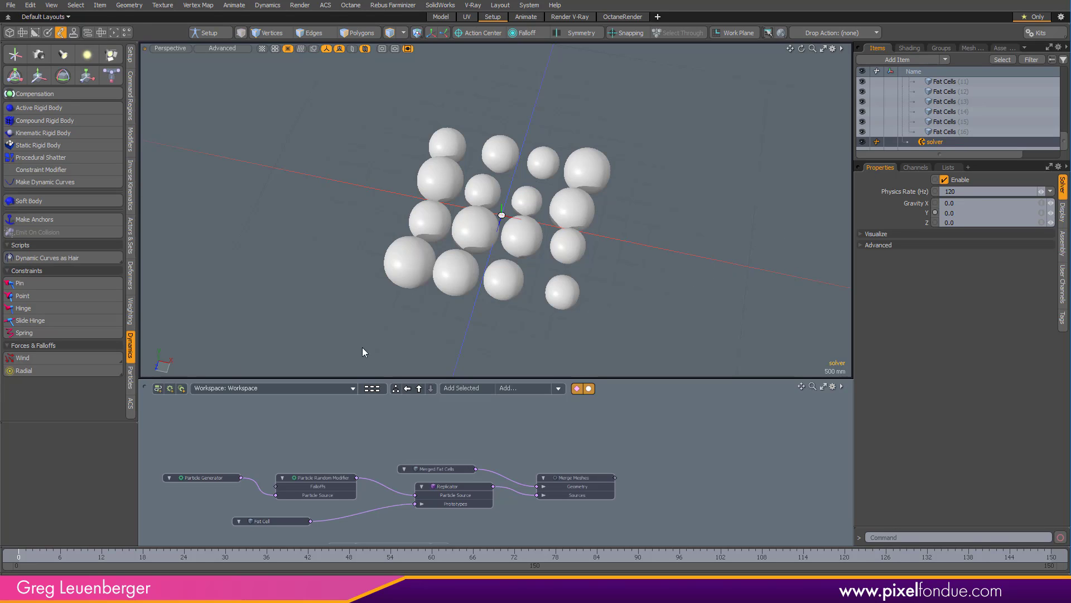
# Step: Add a Radial force to the scene and test-run the soft body simulation with it
pyautogui.click(53, 362)
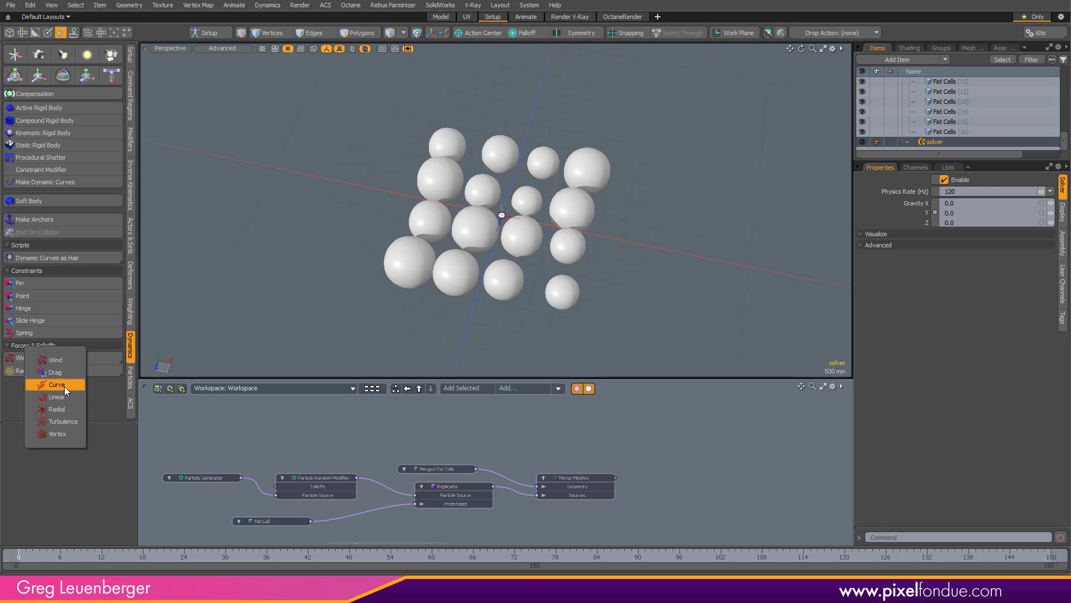
pyautogui.click(66, 411)
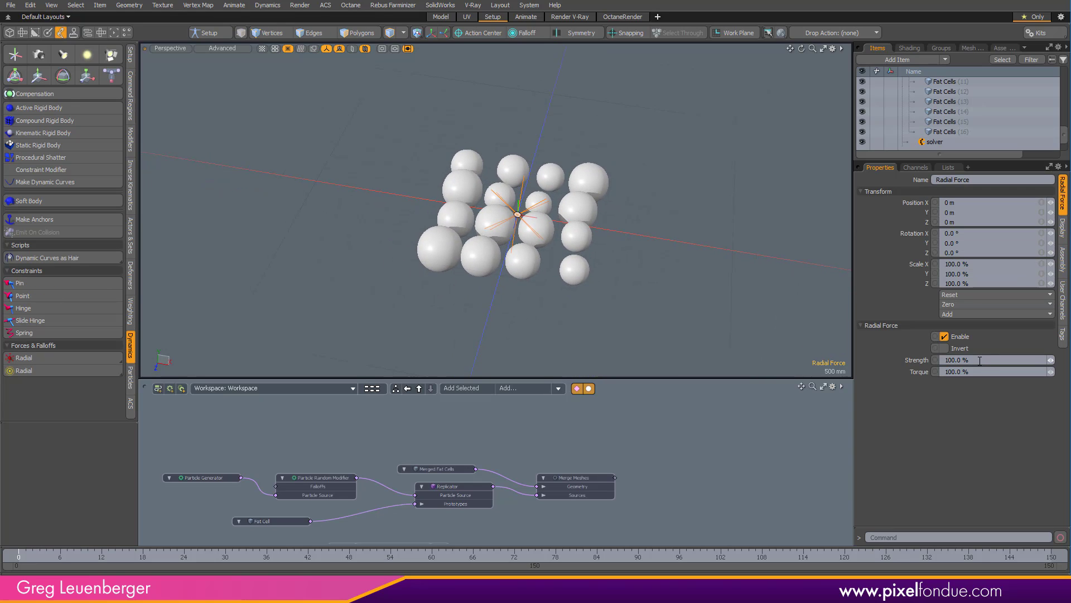
pyautogui.keyDown('alt'); pyautogui.moveTo(720, 301); pyautogui.dragTo(594, 325); pyautogui.keyUp('alt')
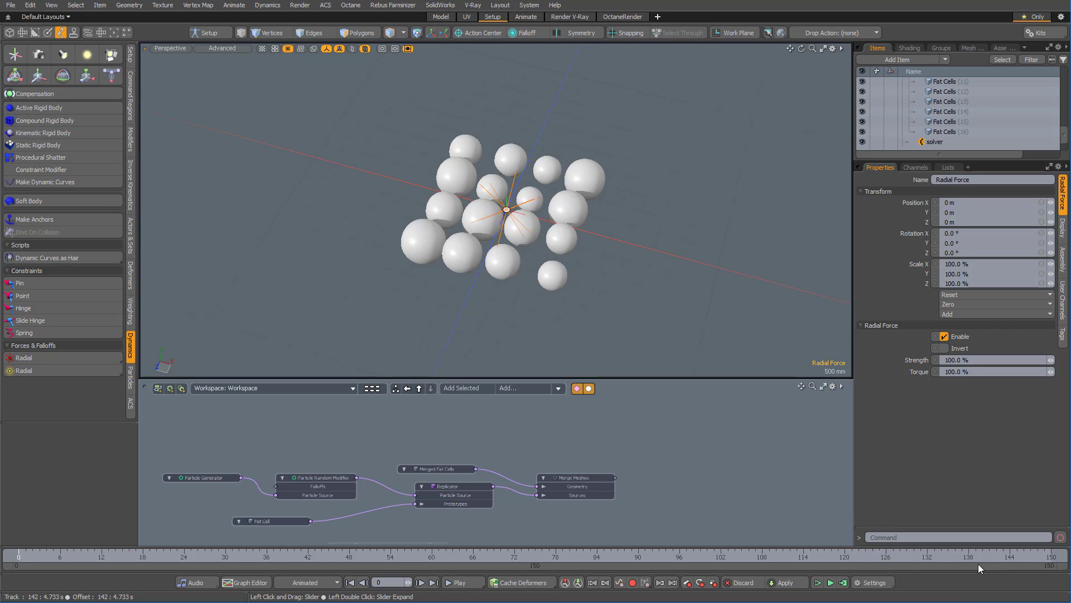
pyautogui.click(831, 582)
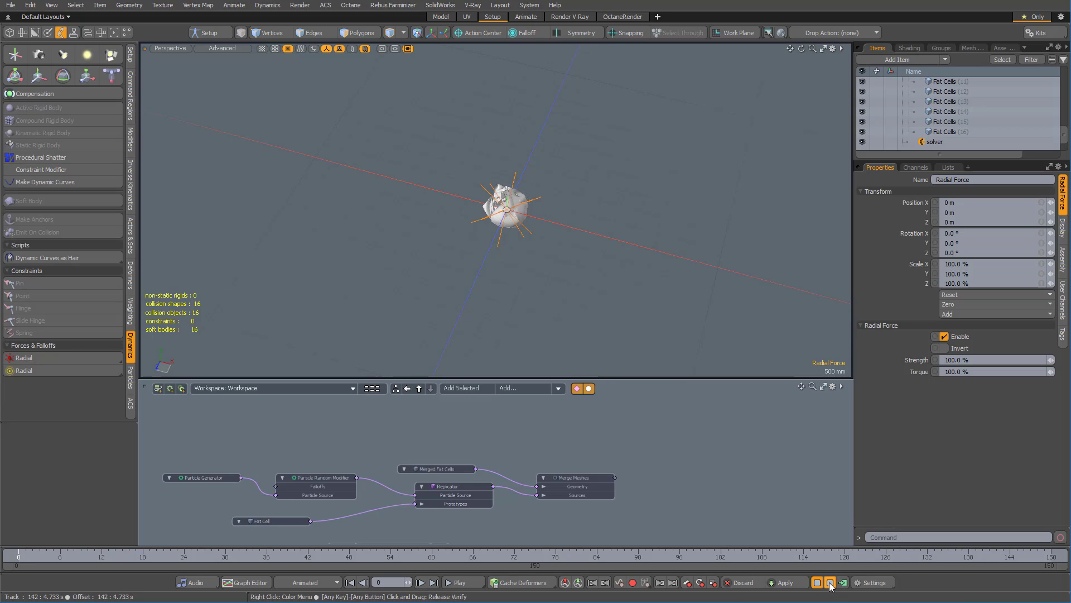
pyautogui.click(835, 585)
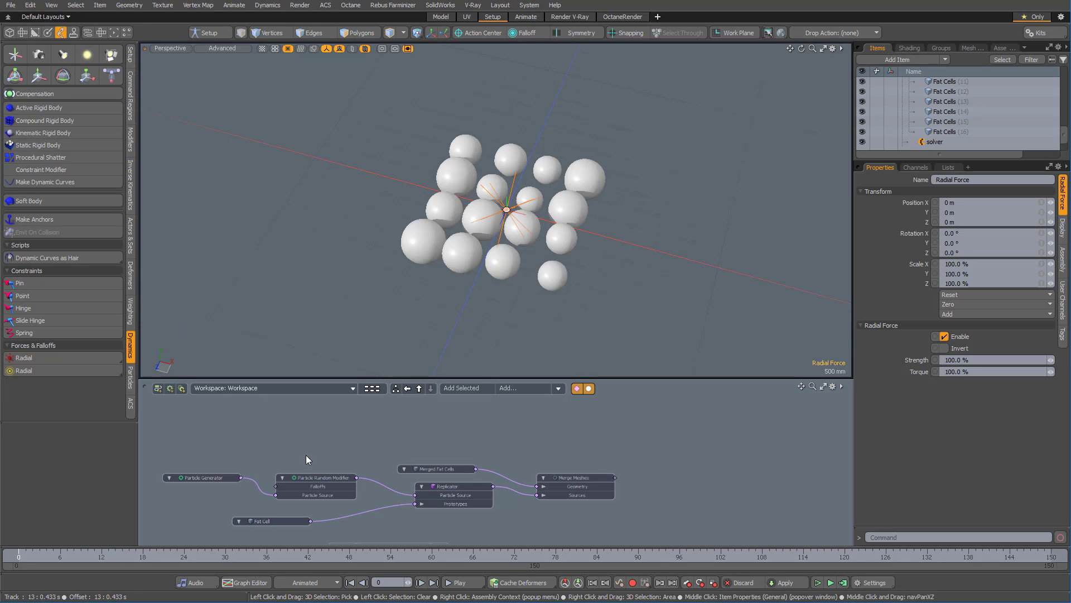
# Step: Set the Radial Force strength to 1% and rerun the simulation to check how the cells pack together
pyautogui.click(992, 359)
pyautogui.write('1')
pyautogui.press('Return')
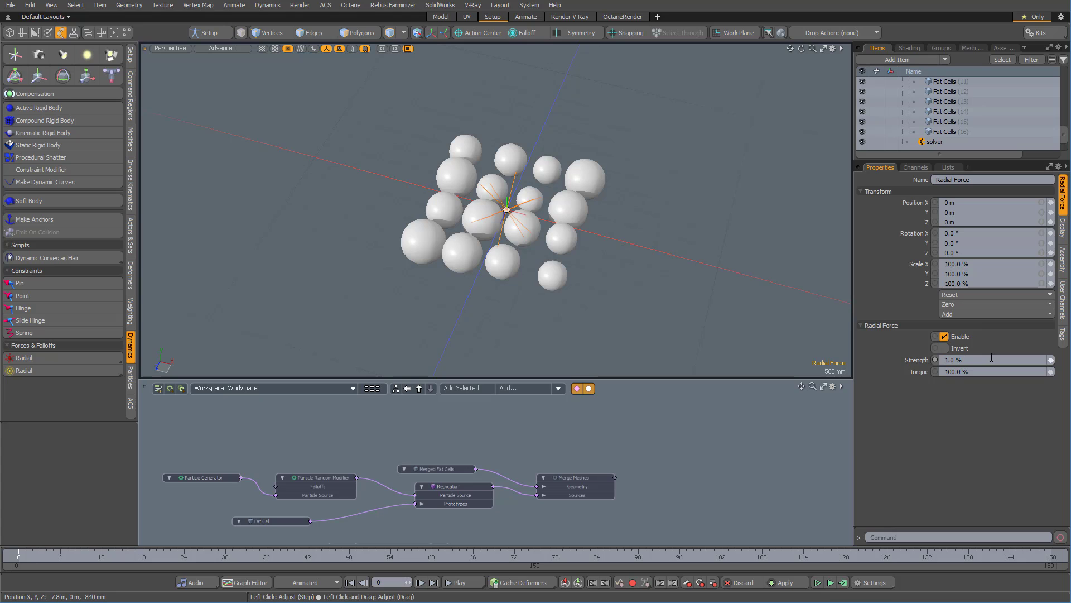
pyautogui.keyDown('alt'); pyautogui.moveTo(558, 234); pyautogui.dragTo(583, 335); pyautogui.keyUp('alt')
pyautogui.click(832, 583)
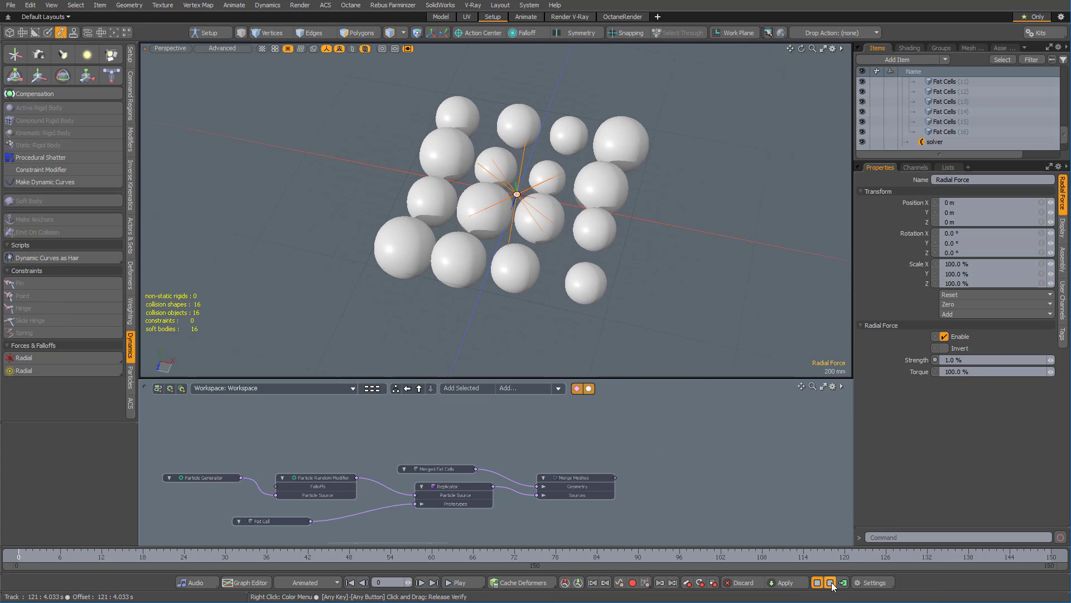
pyautogui.keyDown('alt'); pyautogui.moveTo(486, 263); pyautogui.dragTo(500, 276); pyautogui.keyUp('alt')
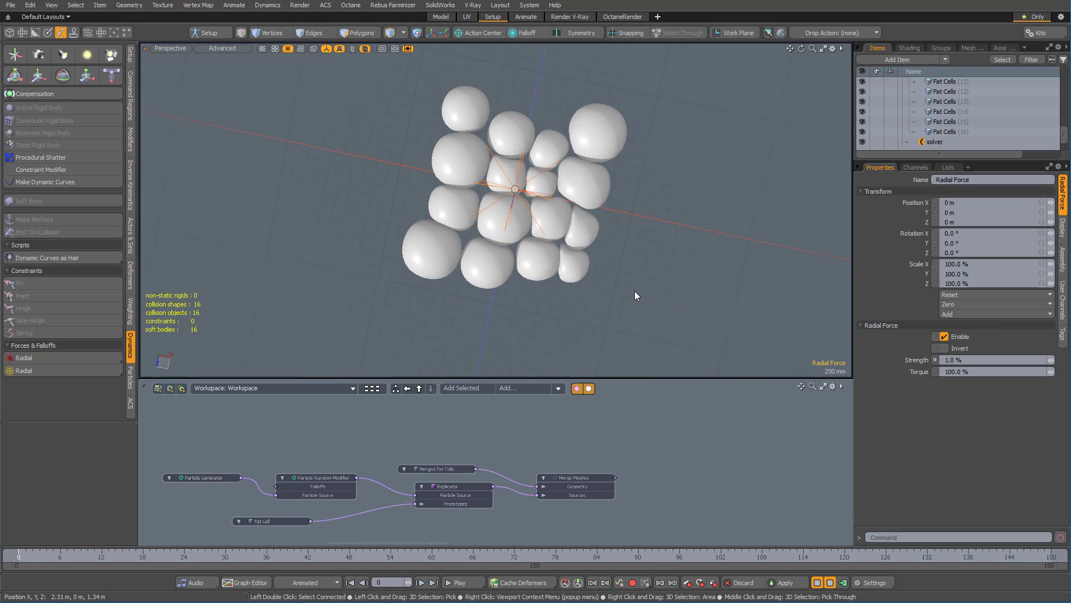
pyautogui.press('alt')
pyautogui.keyDown('alt'); pyautogui.moveTo(523, 262); pyautogui.dragTo(580, 301); pyautogui.keyUp('alt')
# Step: Give all the Fat Cells soft bodies 50% Struct, Self Collision, 10% Pressure, 25% Volume Conservation and 0.25 Drag
pyautogui.moveTo(972, 164); pyautogui.dragTo(969, 309)
pyautogui.click(955, 262)
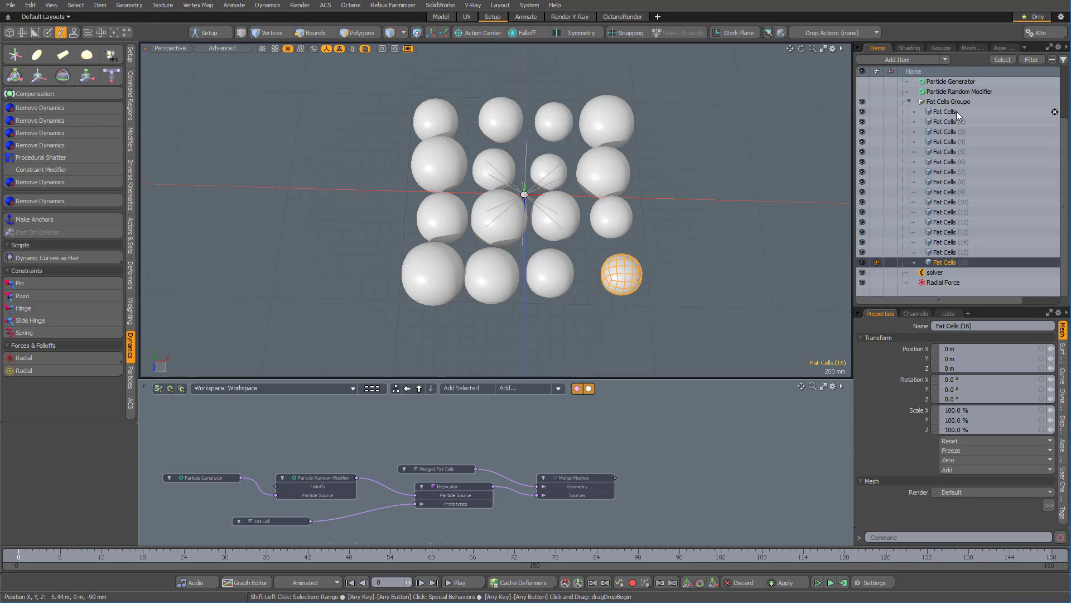
pyautogui.keyDown('shift'); pyautogui.click(956, 112); pyautogui.keyUp('shift')
pyautogui.moveTo(995, 305); pyautogui.dragTo(998, 159)
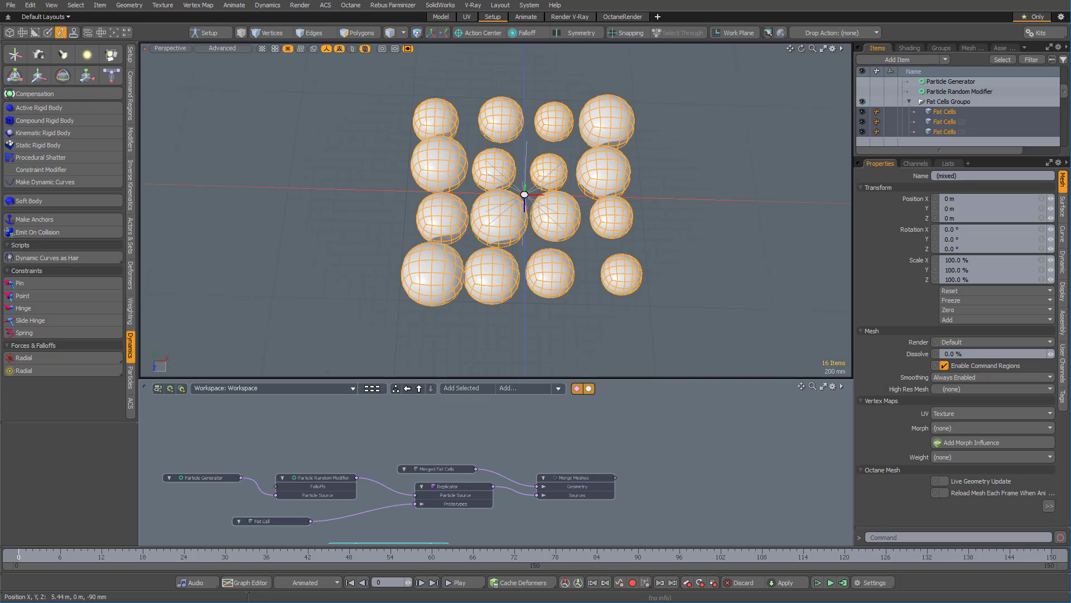
pyautogui.click(1063, 262)
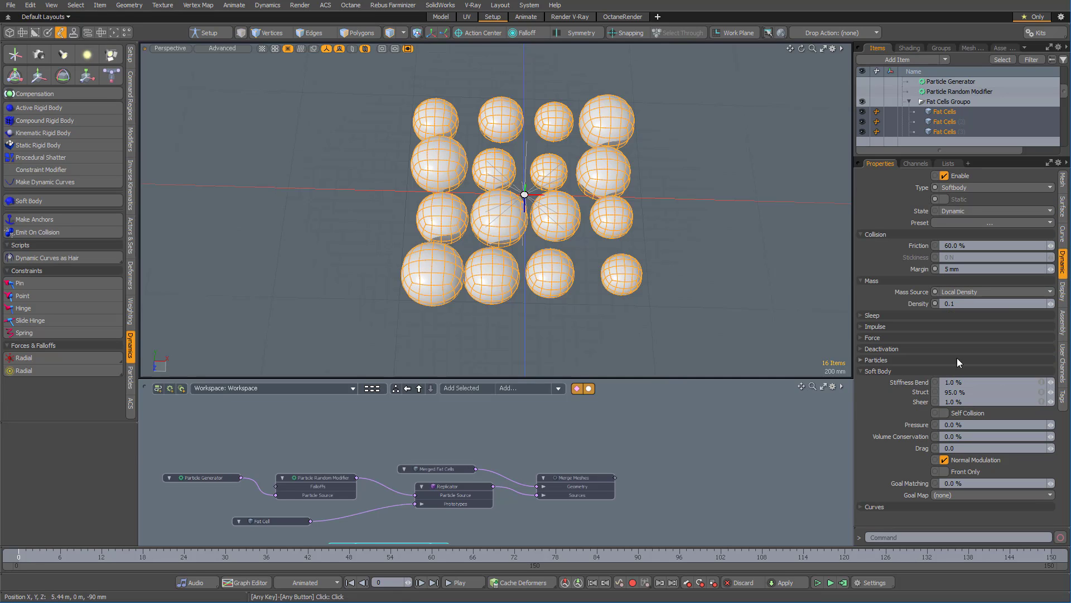
pyautogui.click(979, 391)
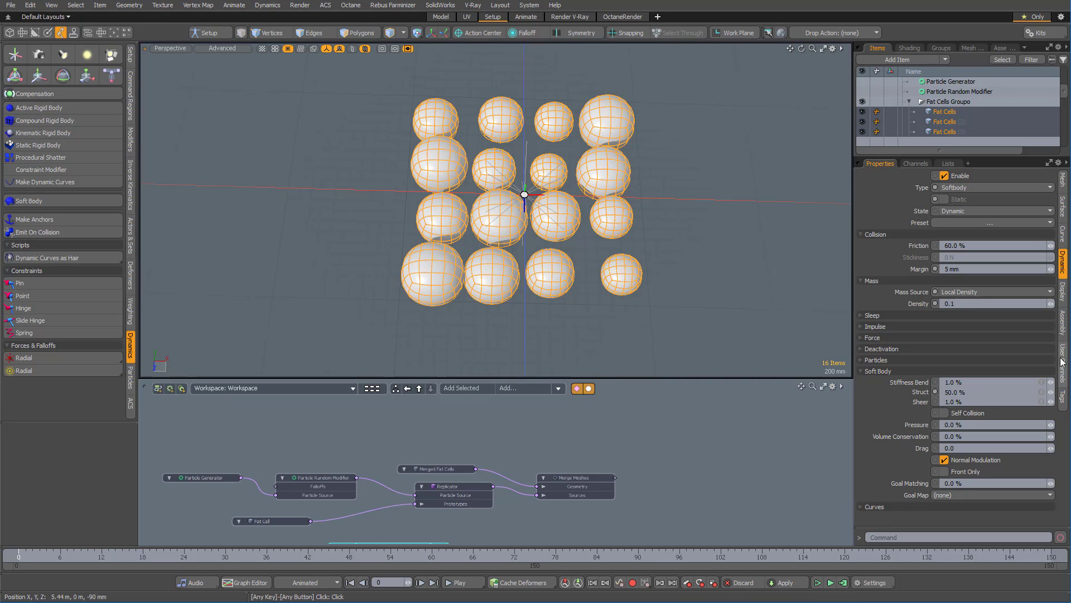
pyautogui.click(977, 413)
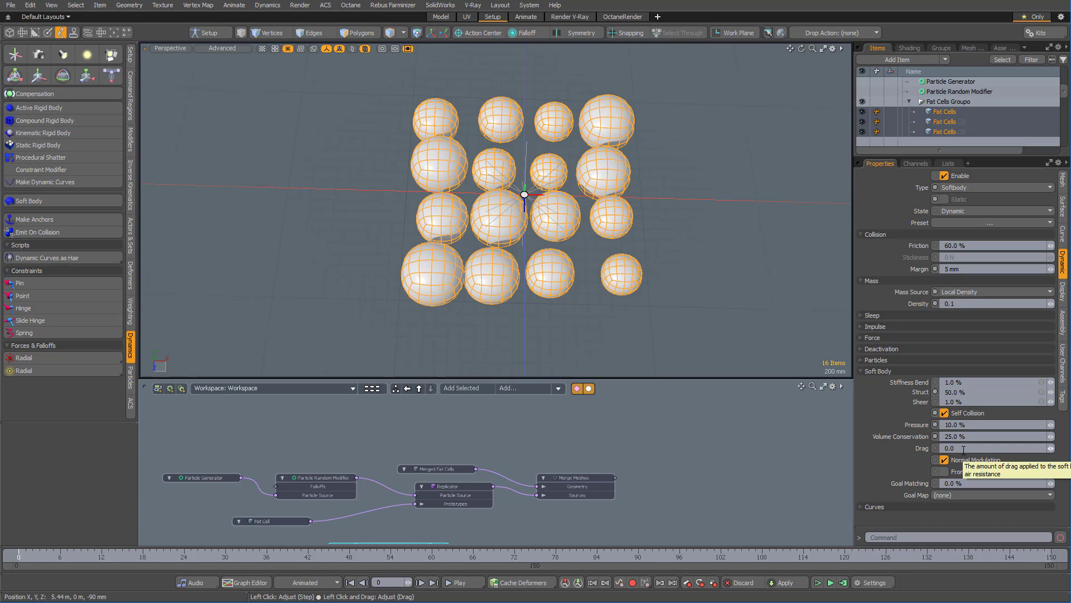
pyautogui.click(40, 367)
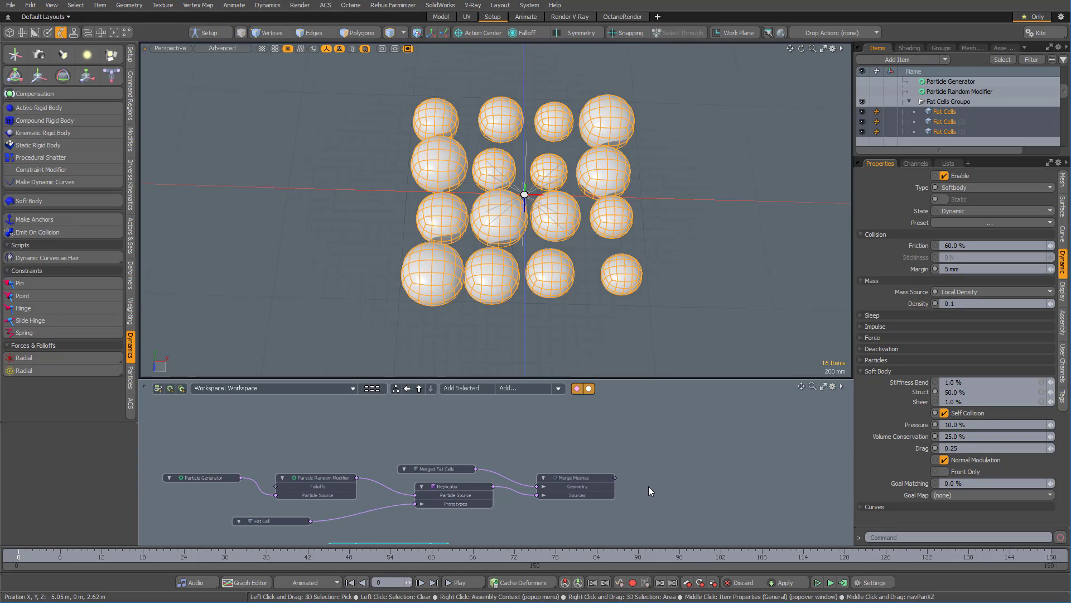
# Step: Select the Radial Force and solver items and add both to the schematic near the Fat Cells nodes
pyautogui.keyDown('alt'); pyautogui.moveTo(584, 310); pyautogui.dragTo(531, 330); pyautogui.keyUp('alt')
pyautogui.keyDown('ctrl'); pyautogui.keyDown('alt'); pyautogui.moveTo(512, 240); pyautogui.dragTo(508, 287); pyautogui.keyUp('alt'); pyautogui.keyUp('ctrl')
pyautogui.click(533, 206)
pyautogui.keyDown('alt'); pyautogui.keyDown('shift'); pyautogui.moveTo(508, 287); pyautogui.dragTo(512, 305); pyautogui.keyUp('shift'); pyautogui.keyUp('alt')
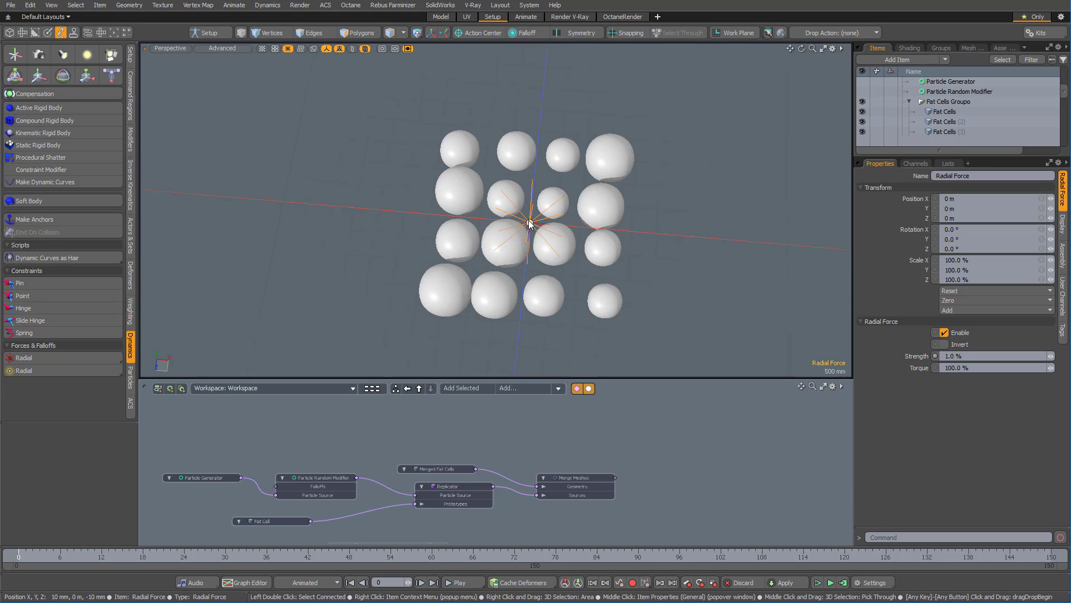
pyautogui.keyDown('alt'); pyautogui.moveTo(543, 200); pyautogui.dragTo(537, 218); pyautogui.keyUp('alt')
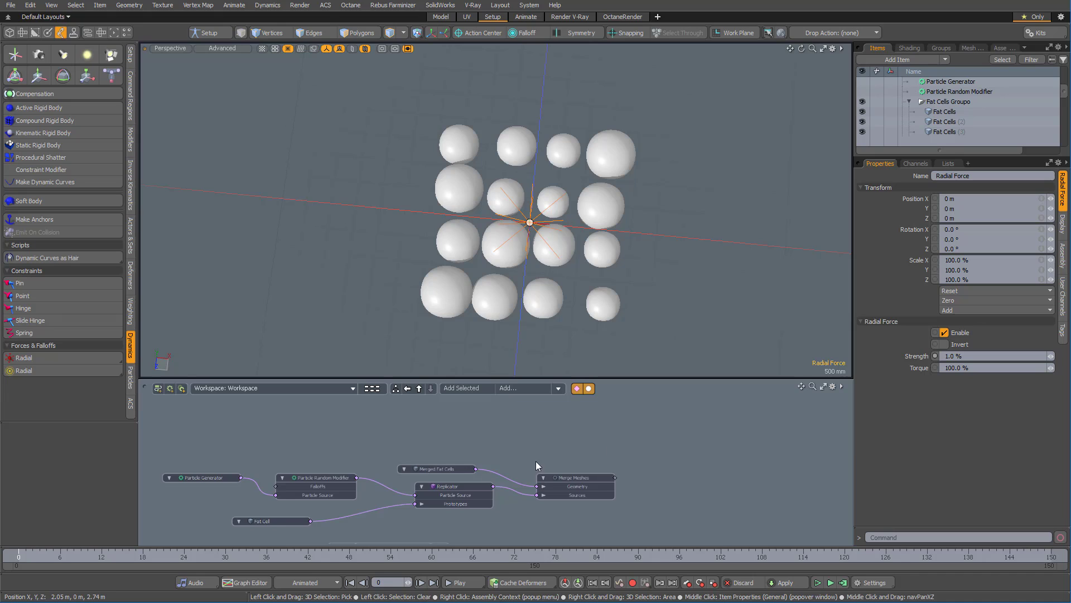
pyautogui.keyDown('alt'); pyautogui.keyDown('shift'); pyautogui.moveTo(536, 461); pyautogui.dragTo(428, 384); pyautogui.keyUp('shift'); pyautogui.keyUp('alt')
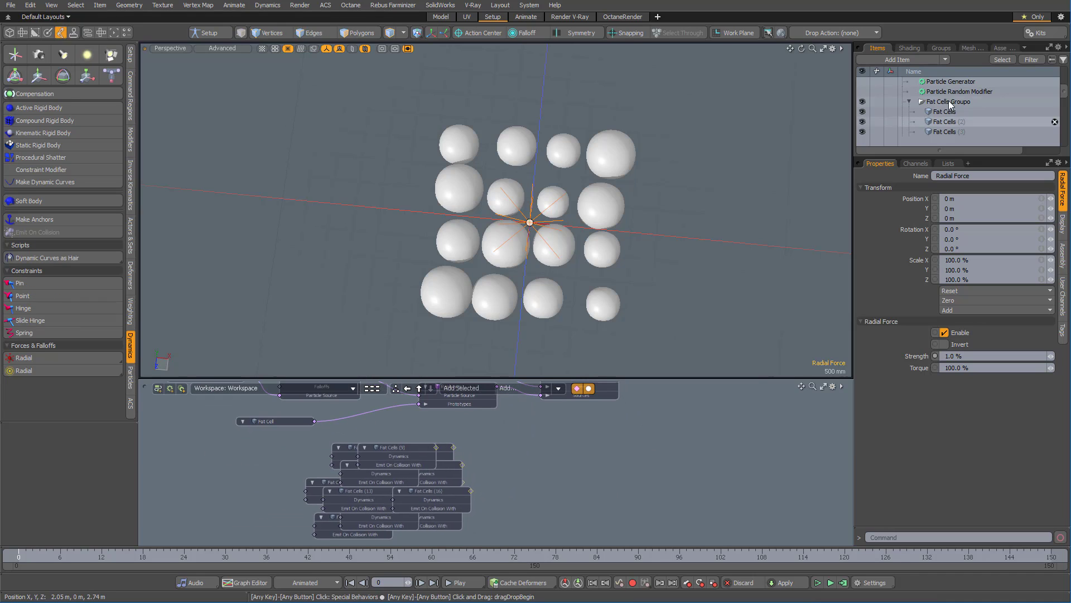
pyautogui.moveTo(1064, 95); pyautogui.dragTo(1050, 148)
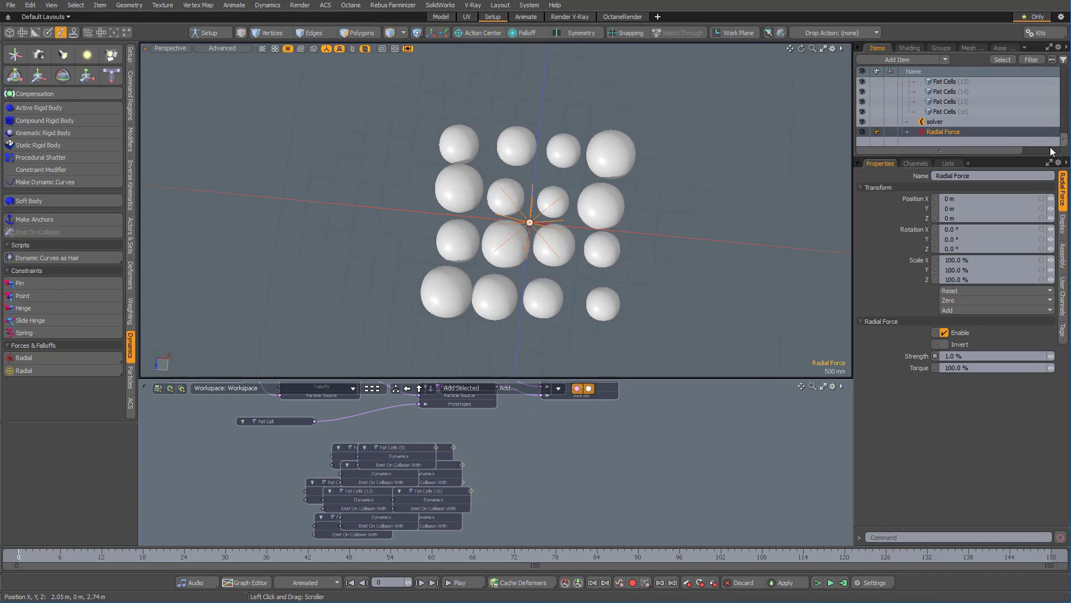
pyautogui.keyDown('shift'); pyautogui.click(935, 122); pyautogui.keyUp('shift')
pyautogui.click(461, 387)
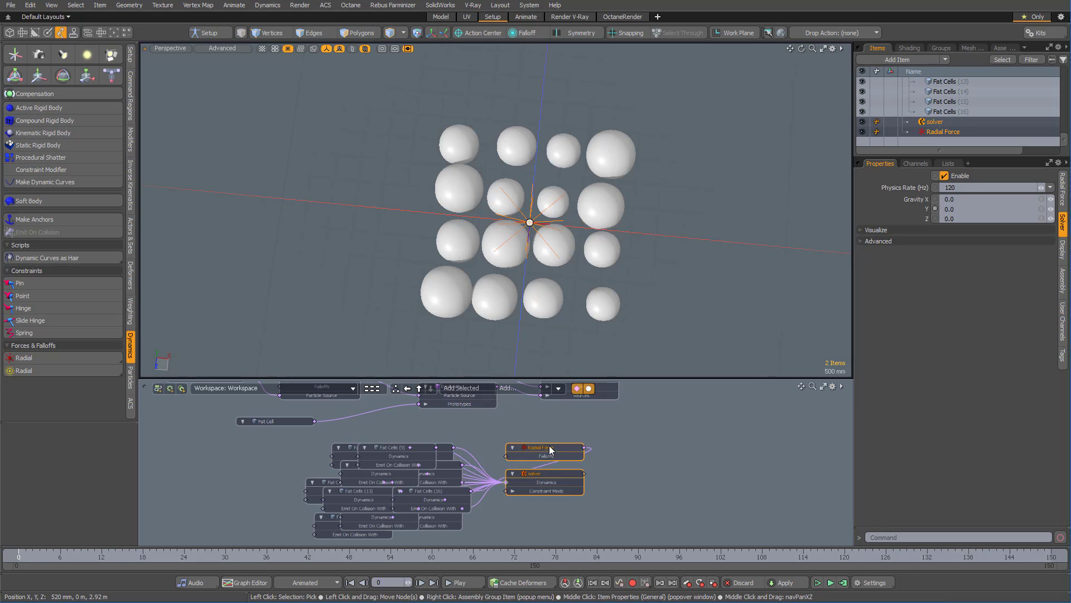
# Step: Arrange the schematic with the solver node apart from the Fat Cells nodes and the Radial Force node below the solver
pyautogui.moveTo(542, 447); pyautogui.dragTo(701, 458)
pyautogui.click(699, 457)
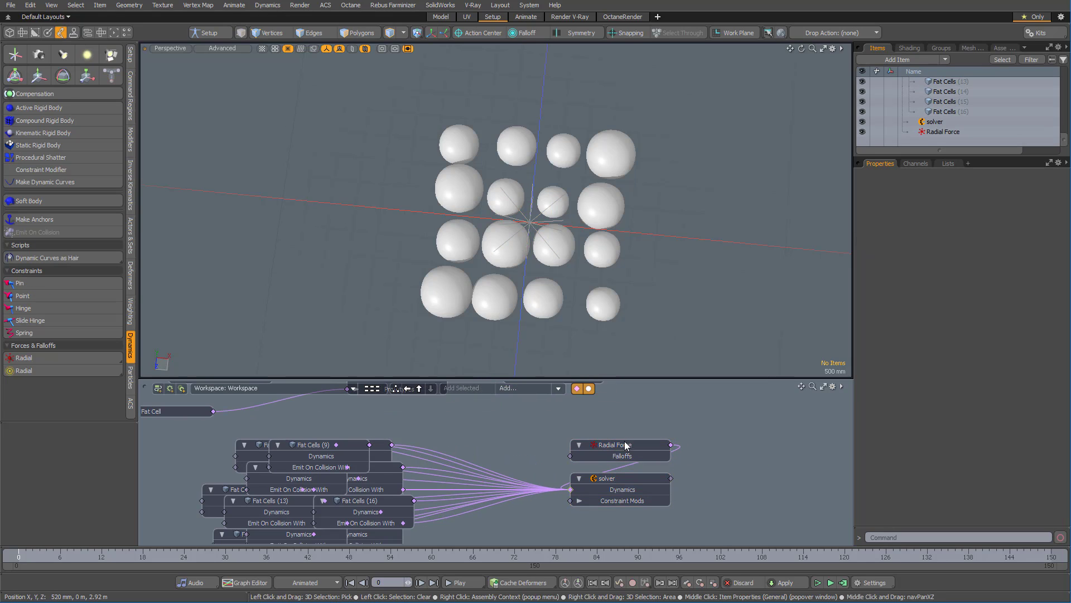
pyautogui.moveTo(627, 445); pyautogui.dragTo(538, 546)
pyautogui.keyDown('alt'); pyautogui.keyDown('shift'); pyautogui.moveTo(533, 475); pyautogui.dragTo(681, 433); pyautogui.keyUp('shift'); pyautogui.keyUp('alt')
pyautogui.keyDown('ctrl'); pyautogui.keyDown('alt'); pyautogui.moveTo(680, 433); pyautogui.dragTo(525, 484); pyautogui.keyUp('alt'); pyautogui.keyUp('ctrl')
pyautogui.moveTo(387, 517); pyautogui.dragTo(537, 414, button='right')
pyautogui.click(751, 492)
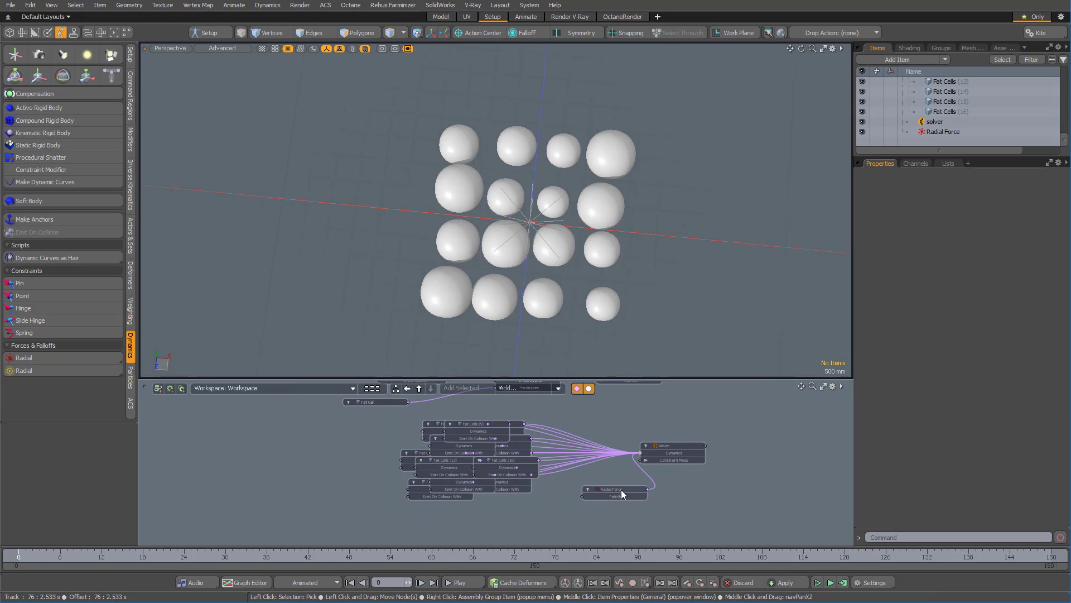
pyautogui.keyDown('ctrl'); pyautogui.keyDown('alt'); pyautogui.moveTo(624, 506); pyautogui.dragTo(663, 484); pyautogui.keyUp('alt'); pyautogui.keyUp('ctrl')
pyautogui.keyDown('alt'); pyautogui.keyDown('shift'); pyautogui.moveTo(663, 484); pyautogui.dragTo(667, 490); pyautogui.keyUp('shift'); pyautogui.keyUp('alt')
# Step: Add a Radial Falloff linked to the Falloffs input of the Radial Force node and place it beside that node
pyautogui.click(596, 507)
pyautogui.scroll(2, 593, 511)
pyautogui.scroll(-1, 593, 511)
pyautogui.keyDown('alt'); pyautogui.keyDown('shift'); pyautogui.moveTo(710, 441); pyautogui.dragTo(619, 499); pyautogui.keyUp('shift'); pyautogui.keyUp('alt')
pyautogui.moveTo(620, 499)
pyautogui.keyDown('ctrl'); pyautogui.keyDown('alt'); pyautogui.mouseDown()
pyautogui.moveTo(628, 497)
pyautogui.moveTo(607, 498)
pyautogui.mouseUp(); pyautogui.keyUp('alt'); pyautogui.keyUp('ctrl')
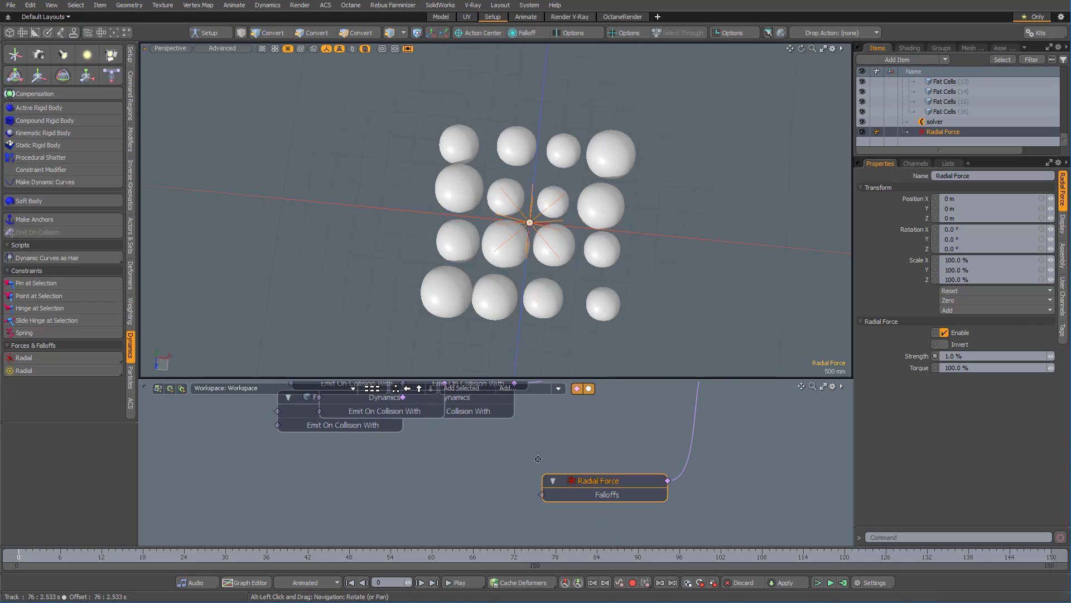
pyautogui.click(543, 494)
pyautogui.moveTo(497, 489); pyautogui.dragTo(413, 502)
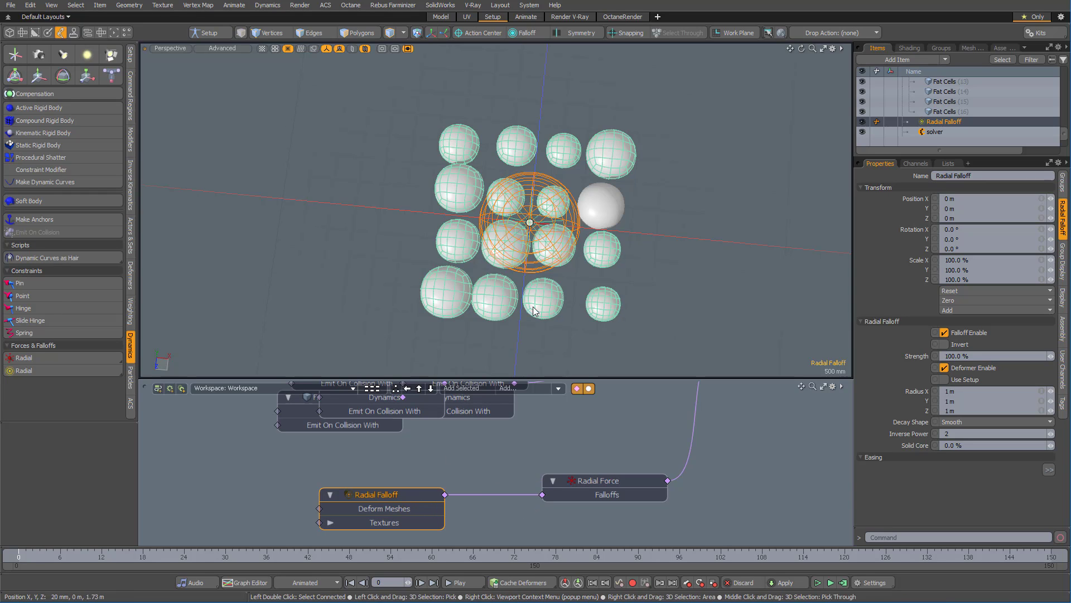
# Step: Enlarge the Radial Falloff uniformly to a radius of about 3.115 m so it encloses all the cells
pyautogui.keyDown('alt'); pyautogui.moveTo(424, 313); pyautogui.dragTo(448, 322); pyautogui.keyUp('alt')
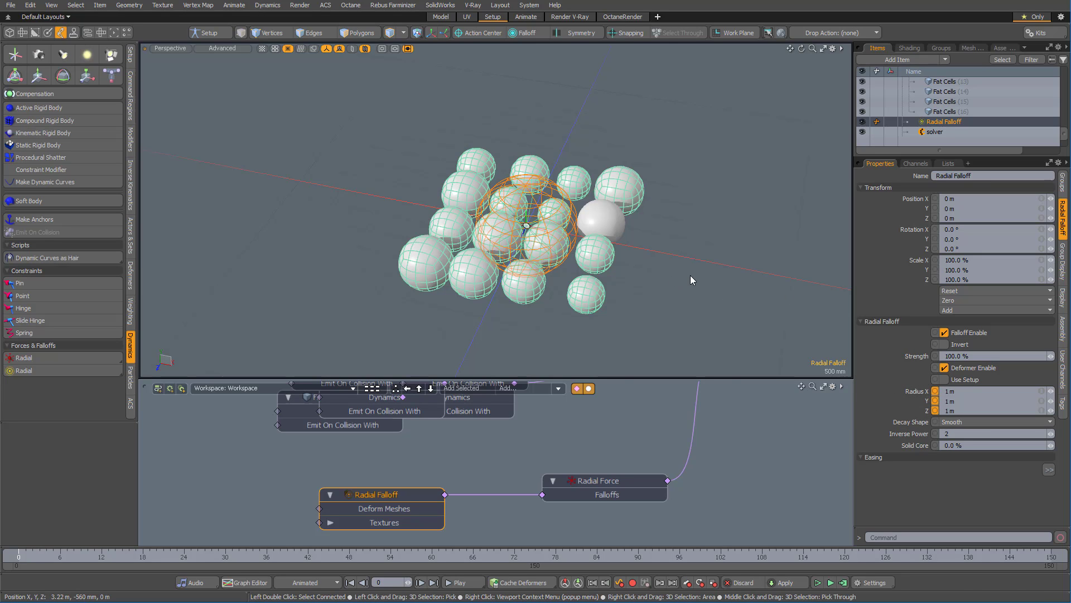
pyautogui.press('c')
pyautogui.moveTo(674, 243); pyautogui.dragTo(821, 245)
pyautogui.keyDown('alt'); pyautogui.moveTo(821, 246); pyautogui.dragTo(828, 292); pyautogui.keyUp('alt')
pyautogui.scroll(-2, 824, 279)
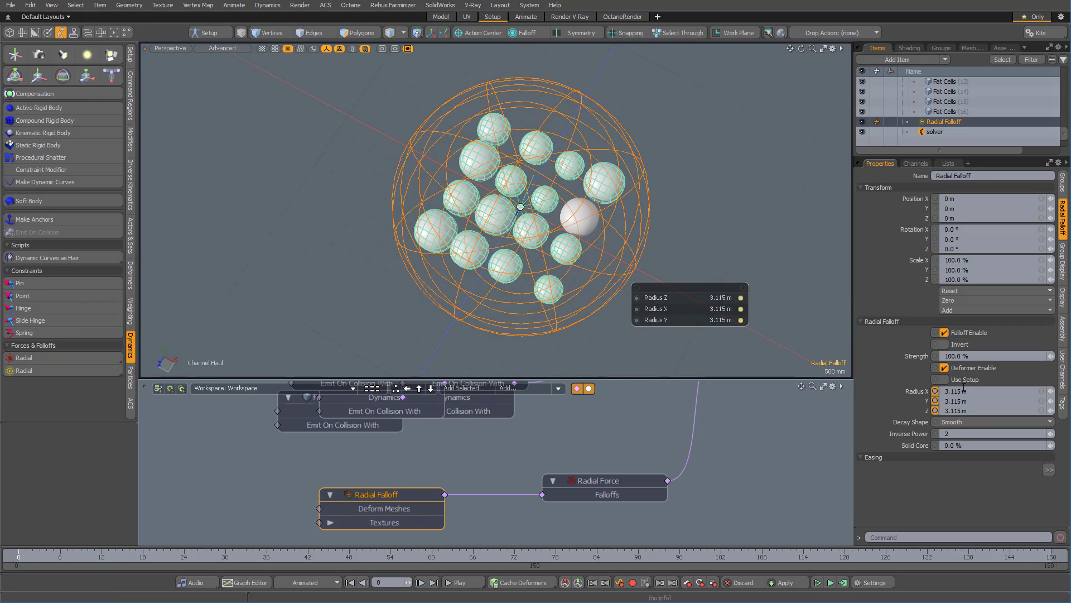
# Step: Invert the Radial Falloff and set its strength to 25%
pyautogui.click(962, 345)
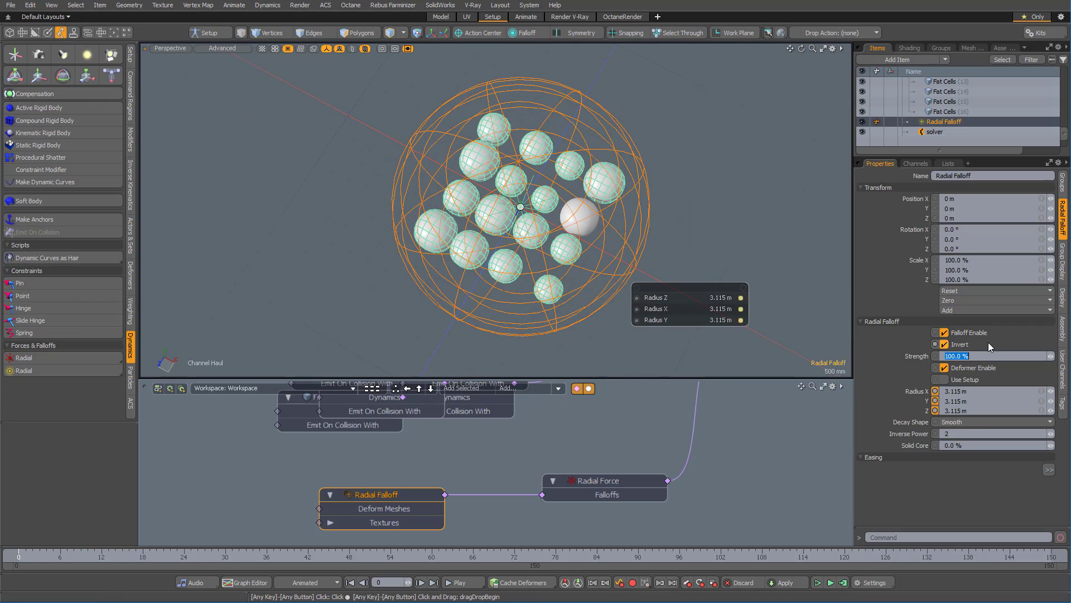
pyautogui.write('25')
pyautogui.press('Return')
pyautogui.keyDown('alt'); pyautogui.moveTo(688, 235); pyautogui.dragTo(522, 220); pyautogui.keyUp('alt')
pyautogui.scroll(3, 523, 220)
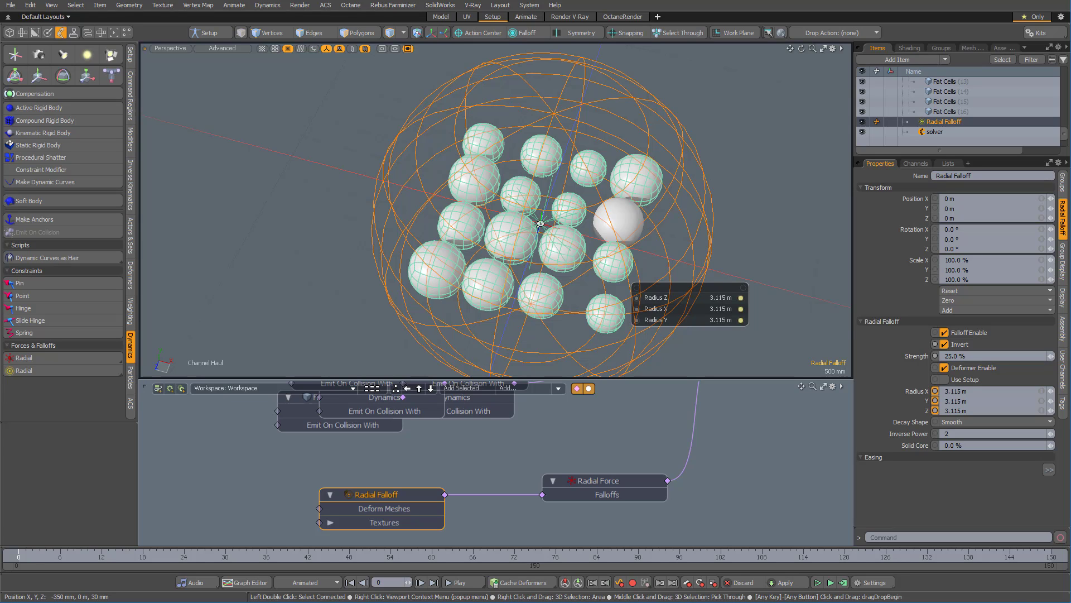
pyautogui.keyDown('alt'); pyautogui.moveTo(512, 223); pyautogui.dragTo(478, 239); pyautogui.keyUp('alt')
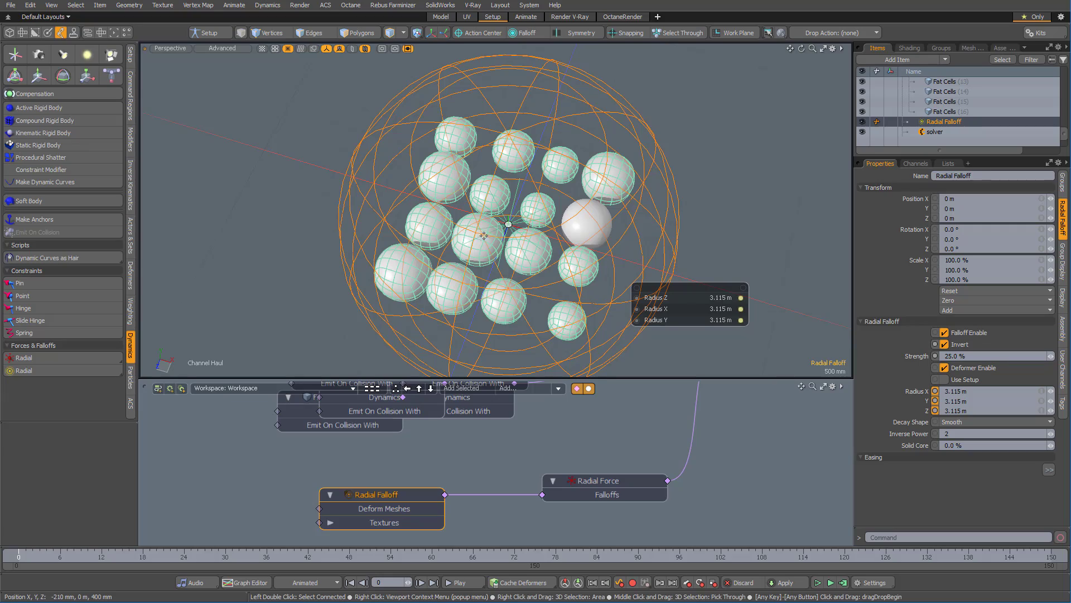
pyautogui.keyDown('alt'); pyautogui.moveTo(499, 234); pyautogui.dragTo(494, 228); pyautogui.keyUp('alt')
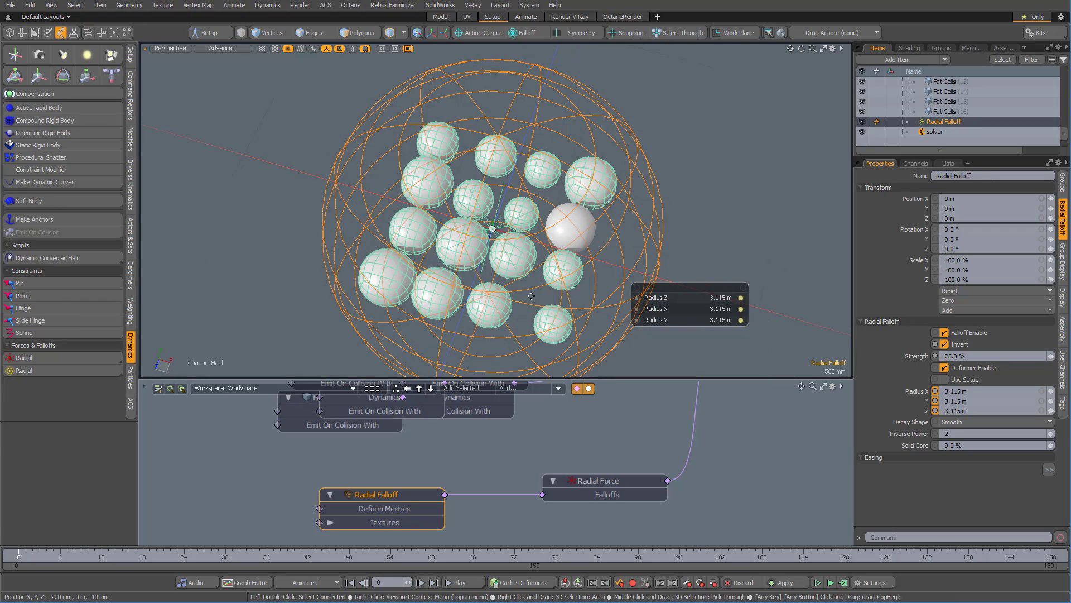
pyautogui.keyDown('alt'); pyautogui.moveTo(499, 307); pyautogui.dragTo(524, 240); pyautogui.keyUp('alt')
pyautogui.keyDown('ctrl'); pyautogui.keyDown('alt'); pyautogui.moveTo(524, 240); pyautogui.dragTo(497, 233); pyautogui.keyUp('alt'); pyautogui.keyUp('ctrl')
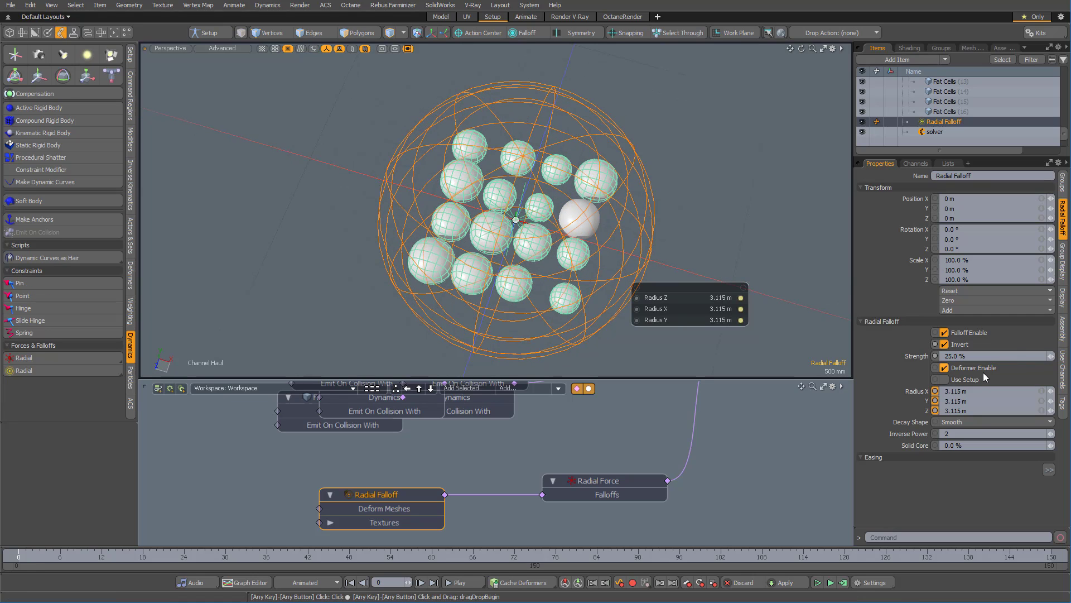
# Step: Run the soft body simulation with the inverted falloff, drop the channel haul tool and clear the item selection
pyautogui.click(960, 346)
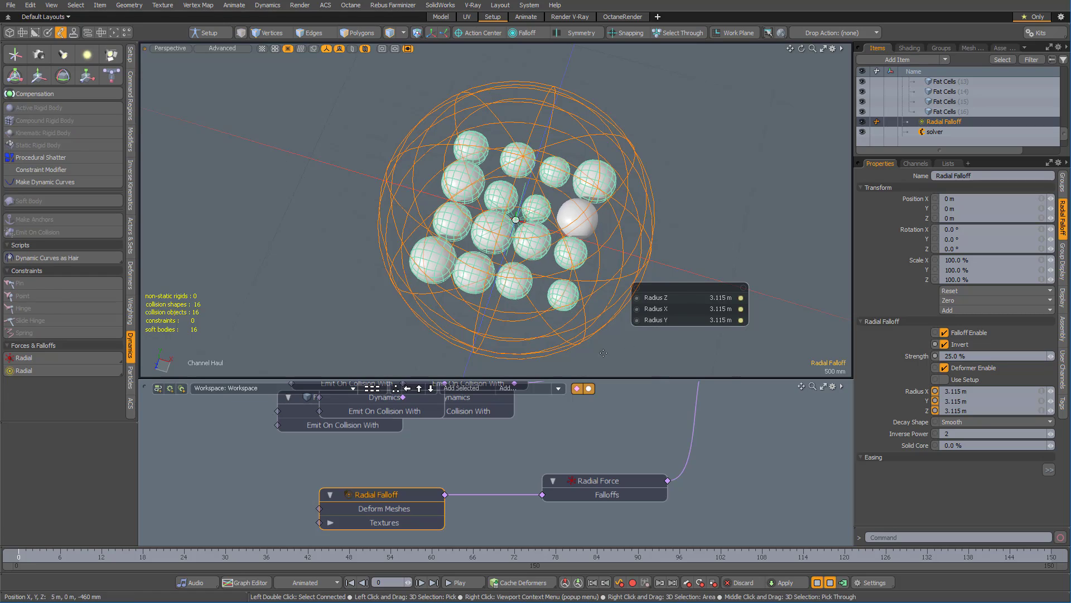
pyautogui.press('space')
pyautogui.click(758, 263)
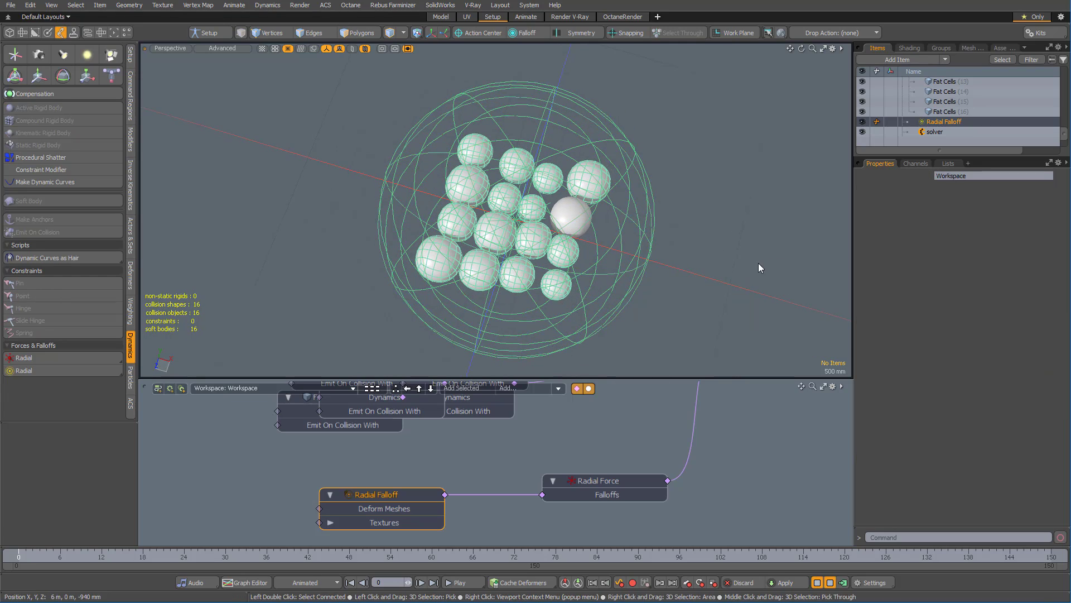
# Step: Inspect the cells squashing together in the running soft body simulation from perspective and Top view, then stop the simulation
pyautogui.hotkey('ctrl', '3')
pyautogui.click(655, 234)
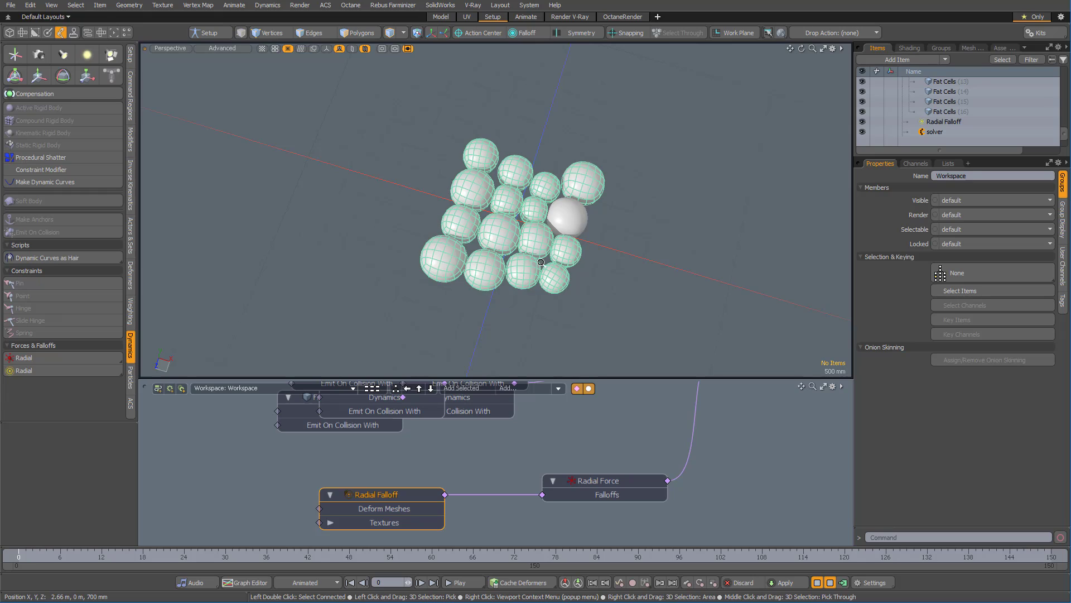
pyautogui.scroll(3, 565, 255)
pyautogui.hotkey('ctrl', '3')
pyautogui.click(664, 390)
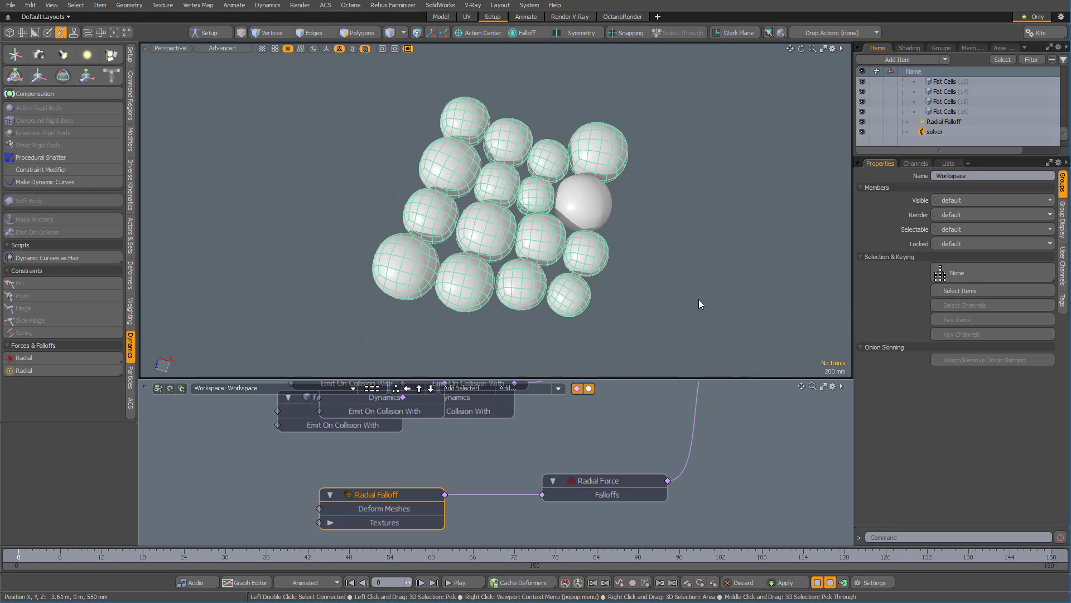
pyautogui.hotkey('ctrl', 'space')
pyautogui.click(587, 256)
pyautogui.scroll(1, 641, 211)
pyautogui.scroll(-5, 641, 210)
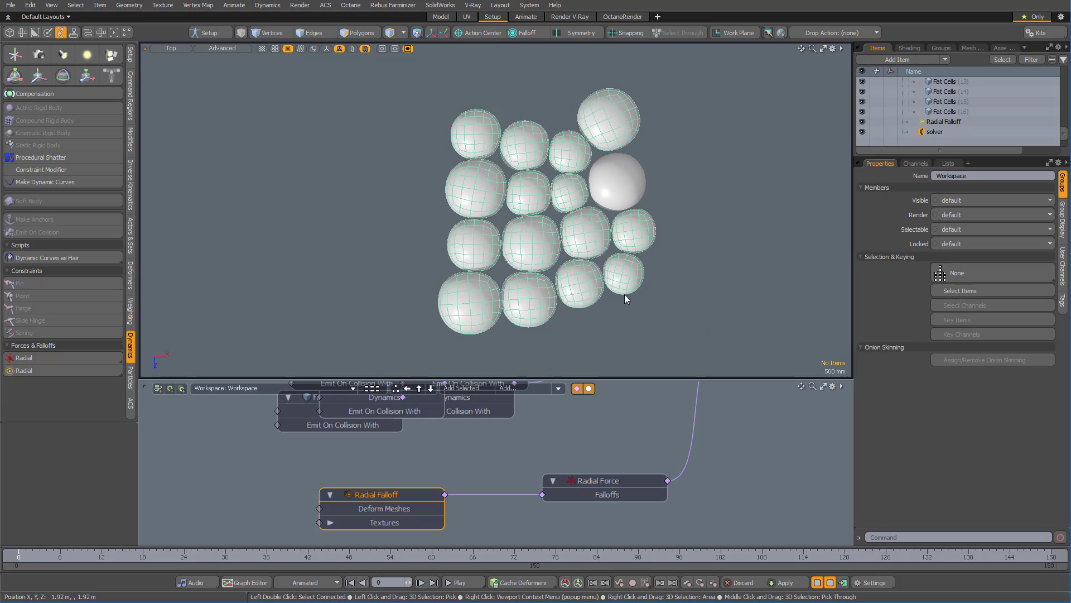
pyautogui.scroll(5, 616, 205)
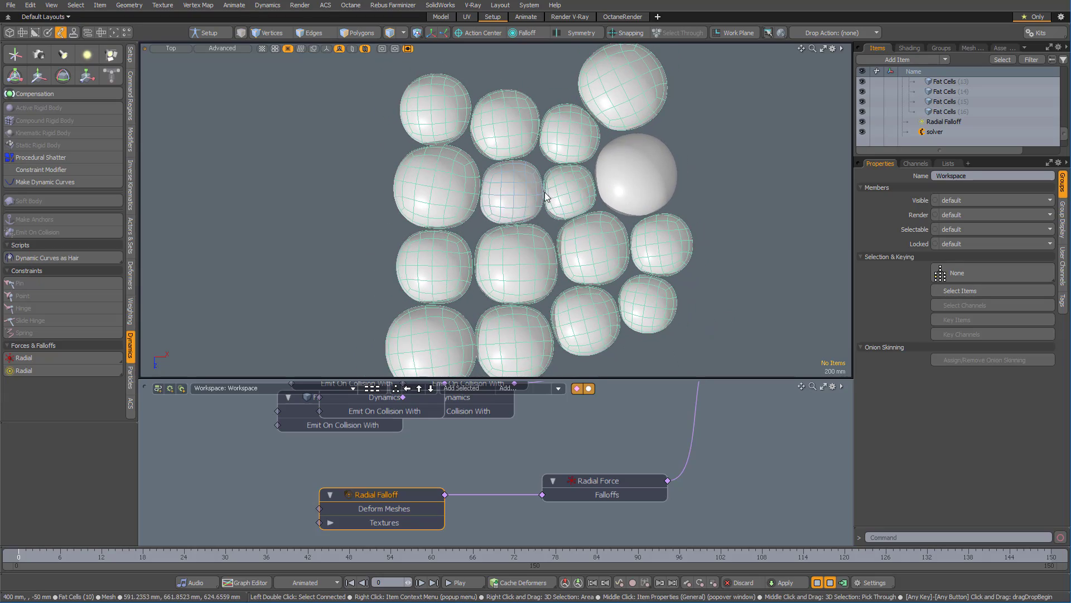
pyautogui.scroll(2, 564, 193)
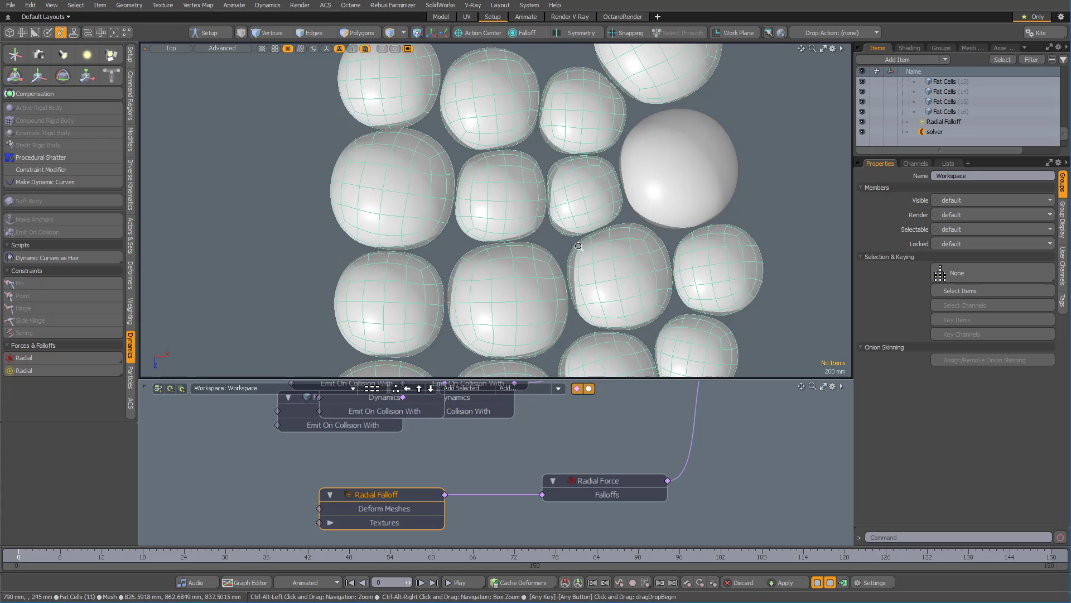
pyautogui.scroll(-5, 550, 206)
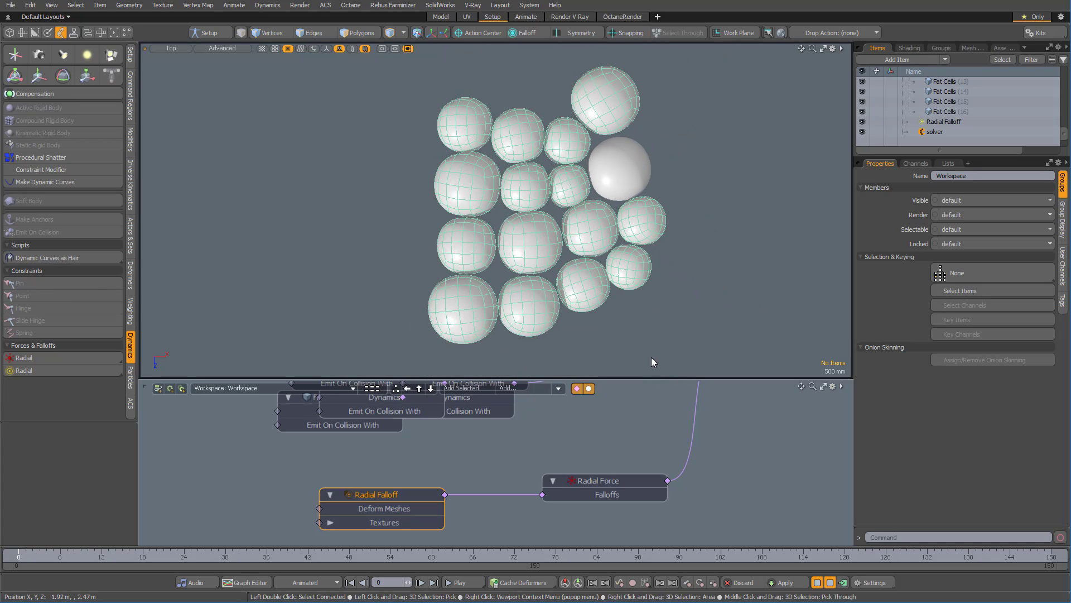
pyautogui.click(830, 584)
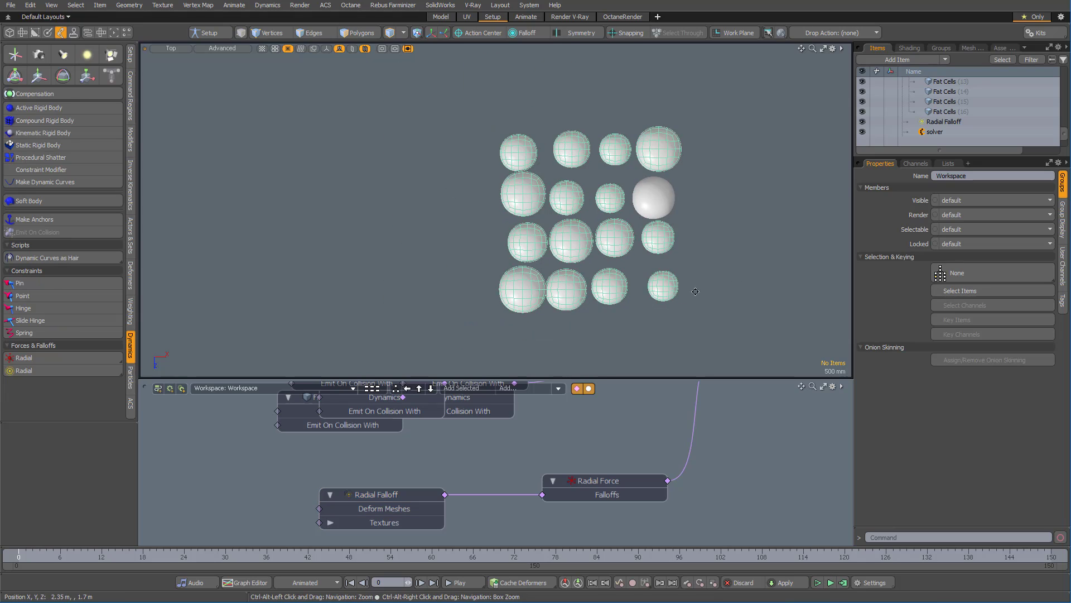
# Step: Set the soft body Volume Conservation of all sixteen fat cells to 5% and run the simulation
pyautogui.moveTo(464, 350); pyautogui.dragTo(738, 149)
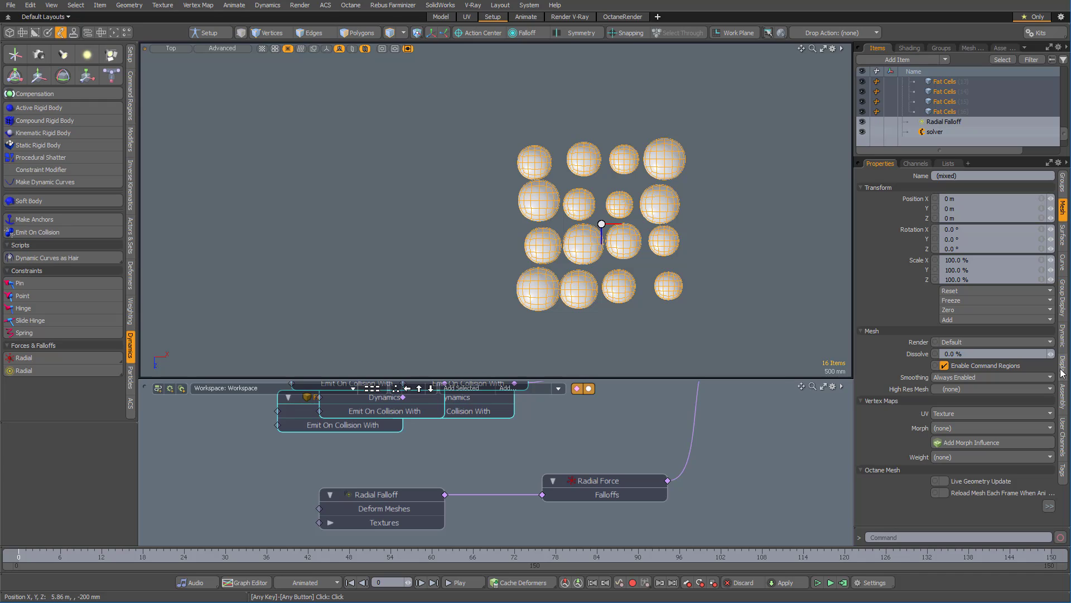
pyautogui.click(1060, 340)
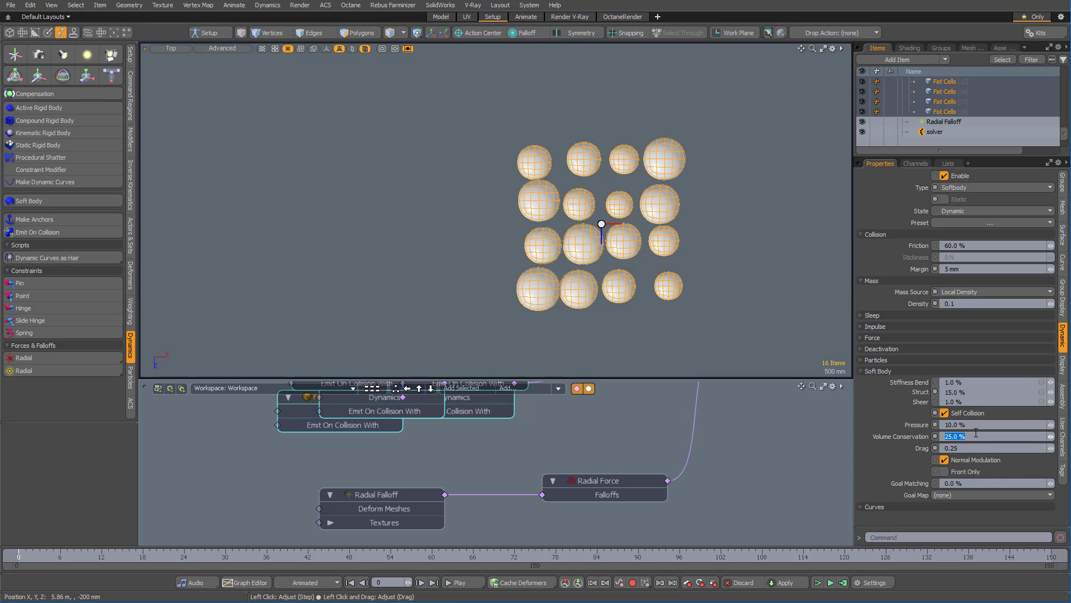
pyautogui.click(817, 582)
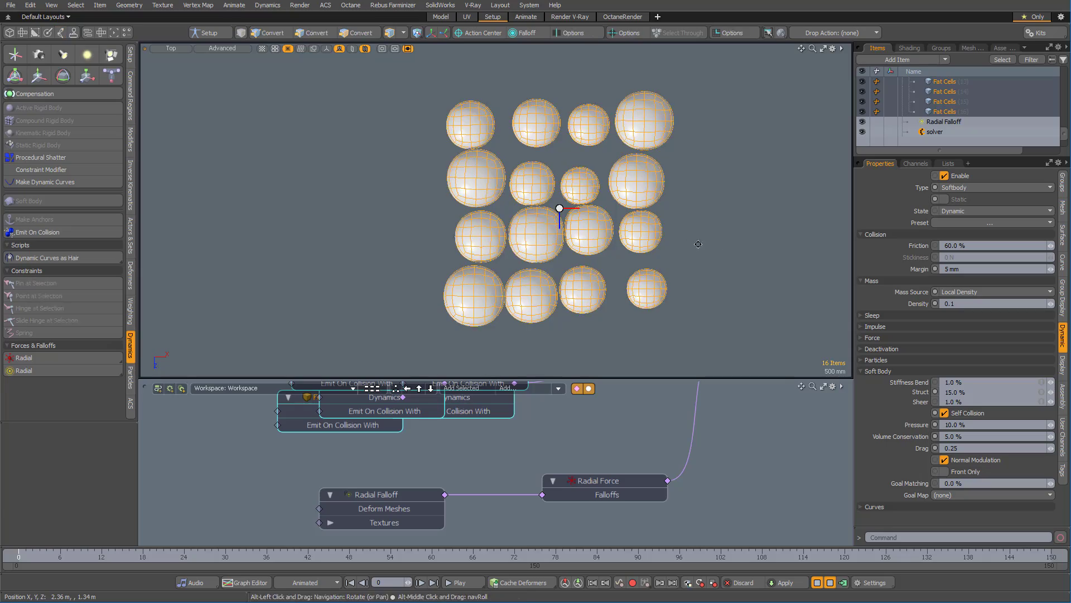
pyautogui.scroll(3, 709, 229)
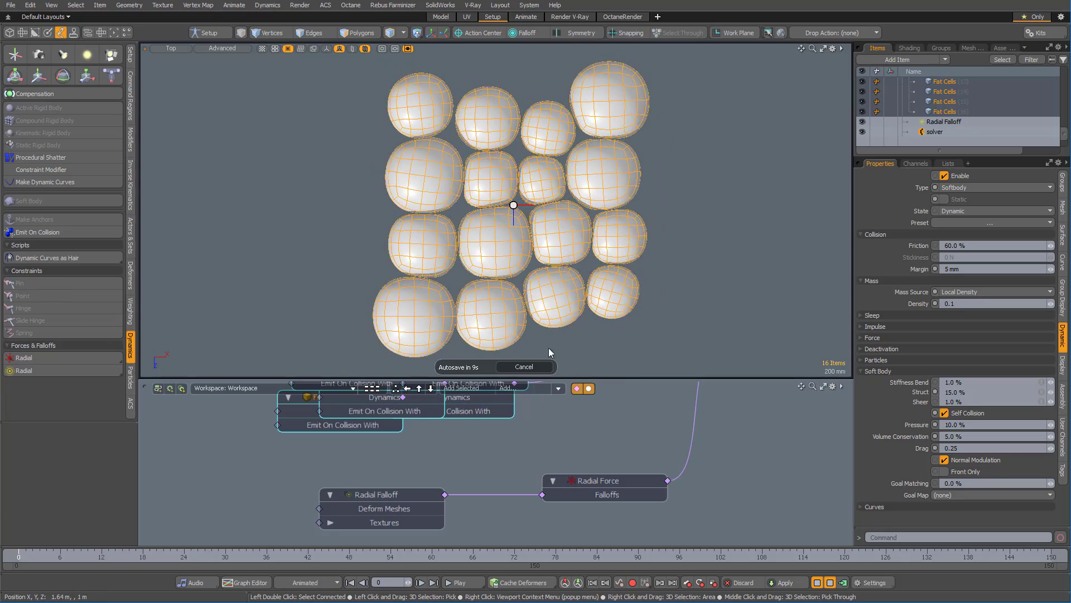
pyautogui.click(556, 368)
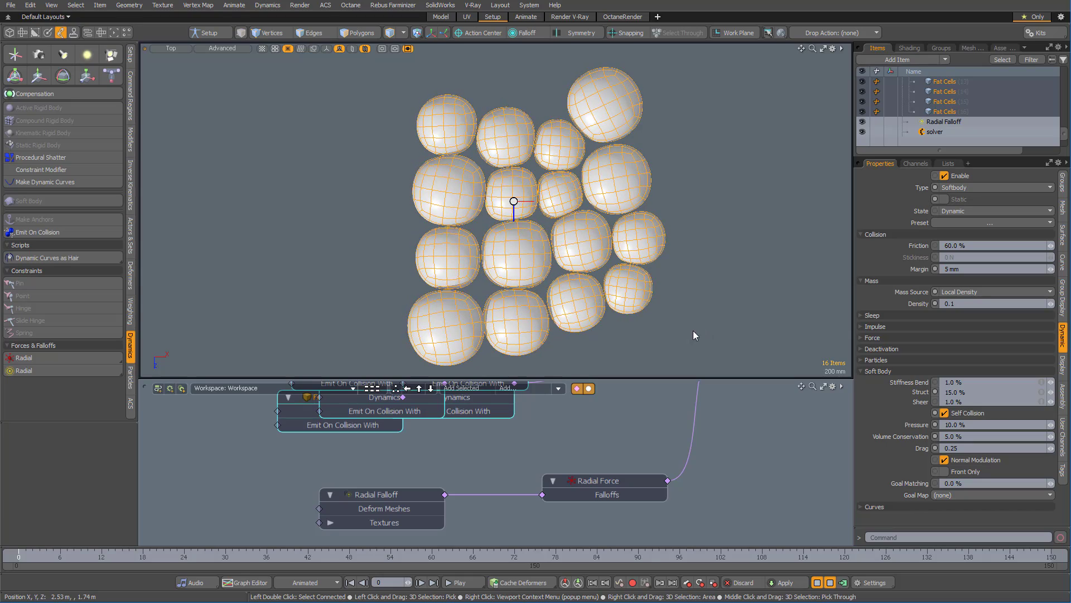
# Step: Set the cells' soft body Drag to 0.1 and the Radial Force strength to 1.5%, then test-run the simulation
pyautogui.click(817, 582)
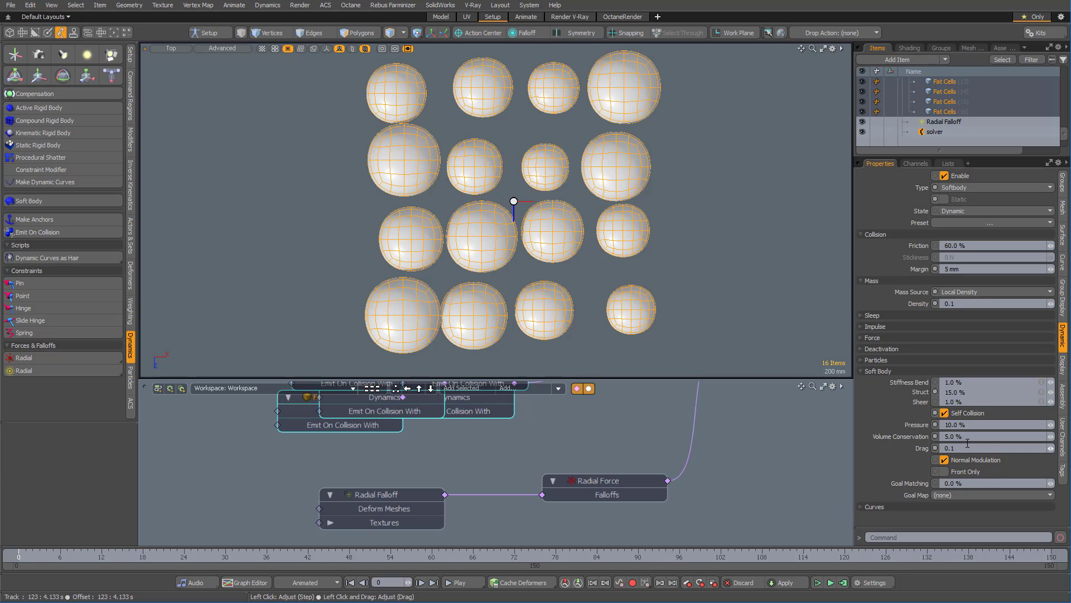
pyautogui.click(583, 489)
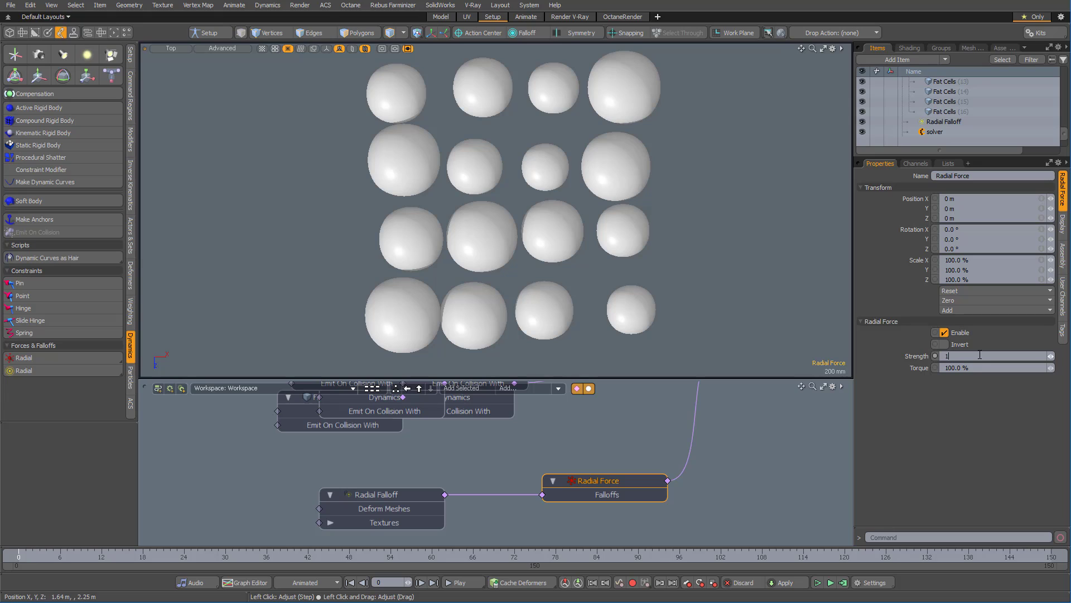
pyautogui.click(831, 582)
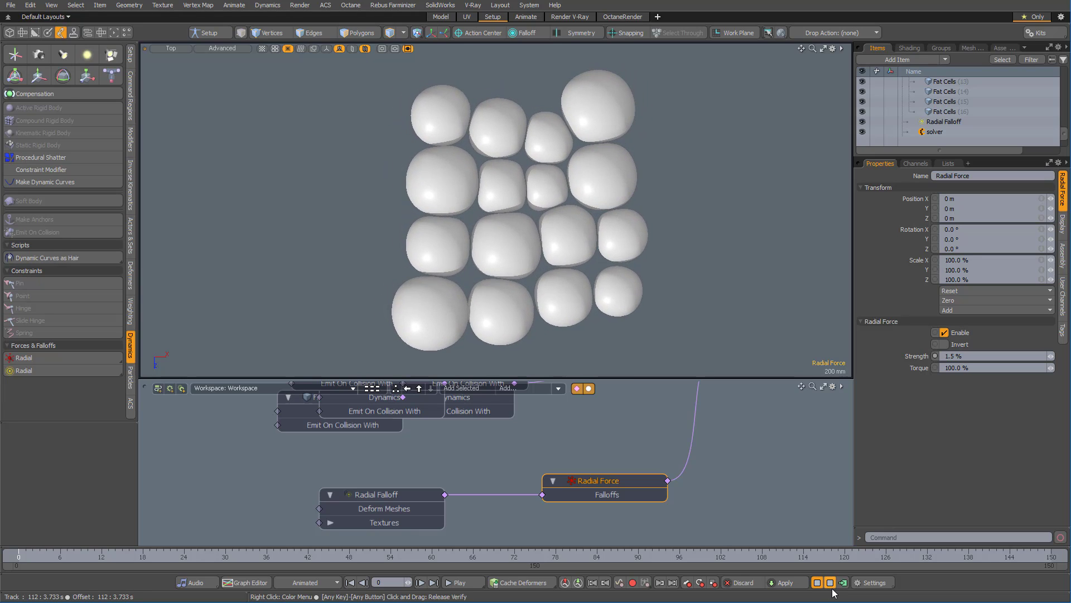
pyautogui.click(831, 585)
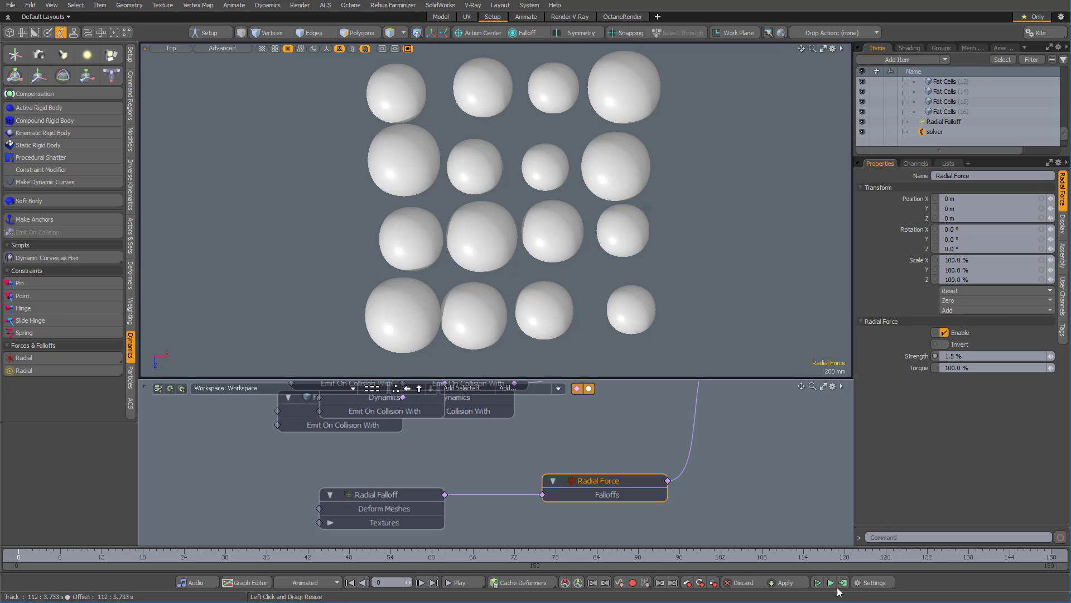
# Step: Compute the simulation from frame 0 to 150 and scrub the timeline to about frame 59
pyautogui.click(843, 583)
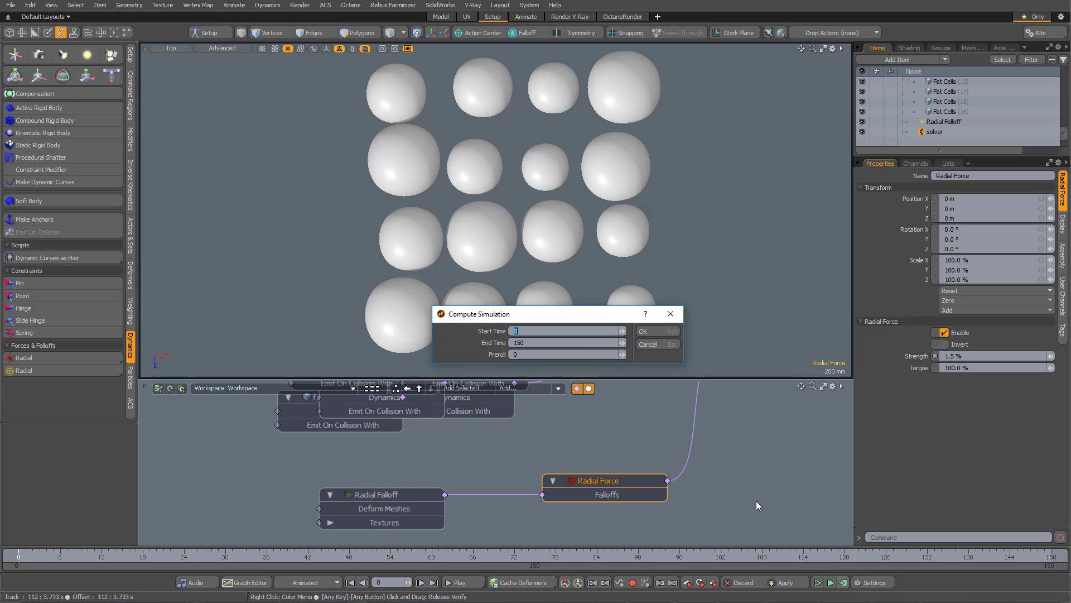
pyautogui.click(677, 332)
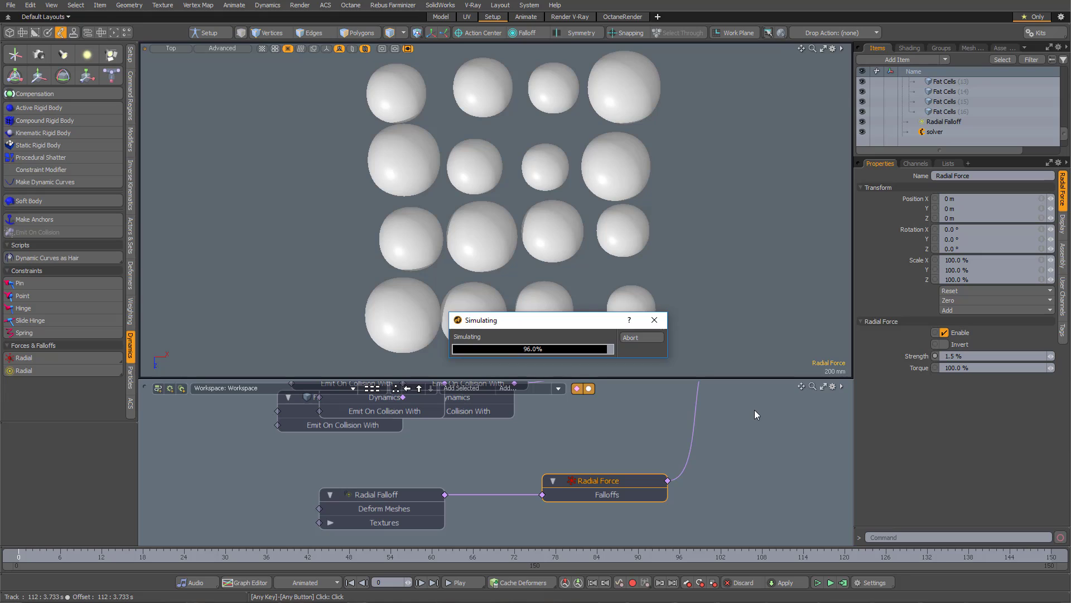
pyautogui.keyDown('ctrl'); pyautogui.keyDown('alt'); pyautogui.moveTo(728, 317); pyautogui.dragTo(661, 309); pyautogui.keyUp('alt'); pyautogui.keyUp('ctrl')
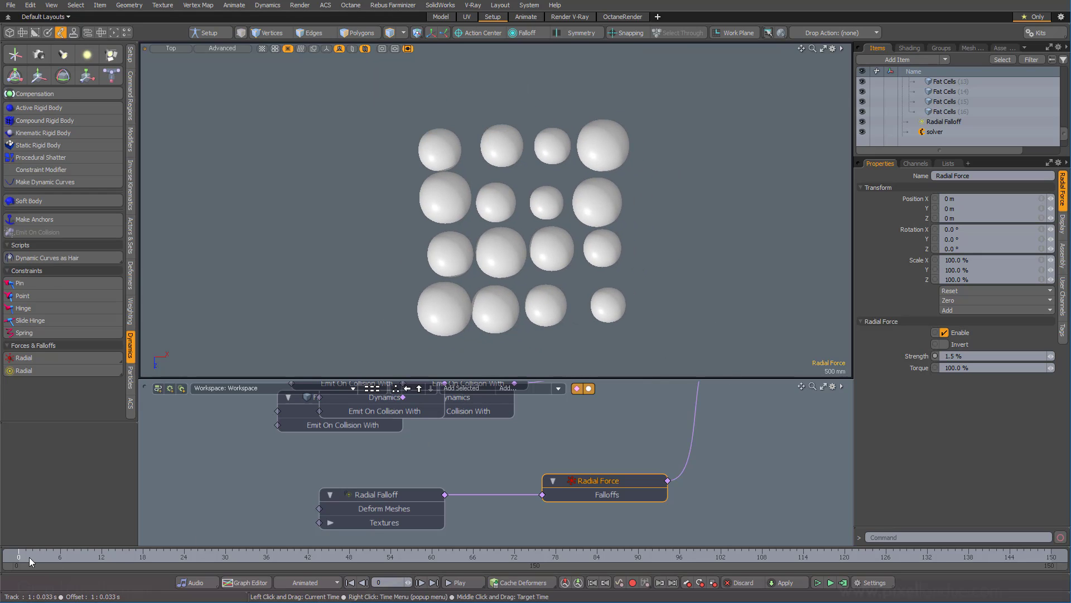
pyautogui.moveTo(28, 558)
pyautogui.mouseDown()
pyautogui.moveTo(1024, 558)
pyautogui.moveTo(113, 558)
pyautogui.moveTo(755, 557)
pyautogui.moveTo(288, 557)
pyautogui.moveTo(425, 557)
pyautogui.mouseUp()
pyautogui.moveTo(549, 260)
pyautogui.keyDown('ctrl'); pyautogui.keyDown('alt'); pyautogui.mouseDown()
pyautogui.moveTo(581, 236)
pyautogui.moveTo(550, 250)
pyautogui.mouseUp(); pyautogui.keyUp('alt'); pyautogui.keyUp('ctrl')
# Step: Add a new mesh item named Merged Fat Cells Final and place it directly below Merged Fat Cells in the item list
pyautogui.moveTo(934, 208); pyautogui.dragTo(942, 344)
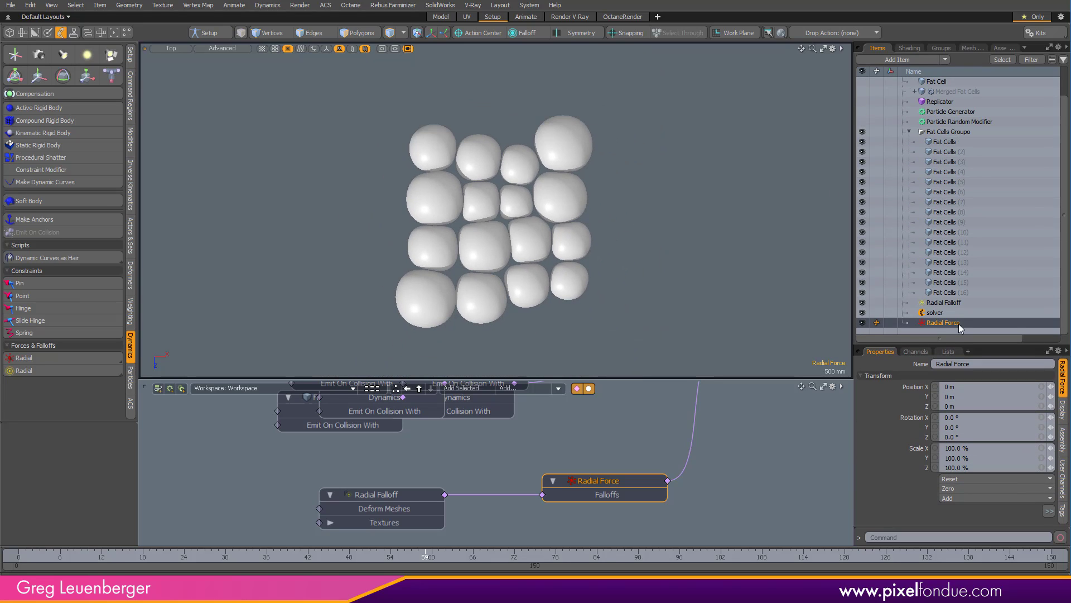
pyautogui.click(909, 133)
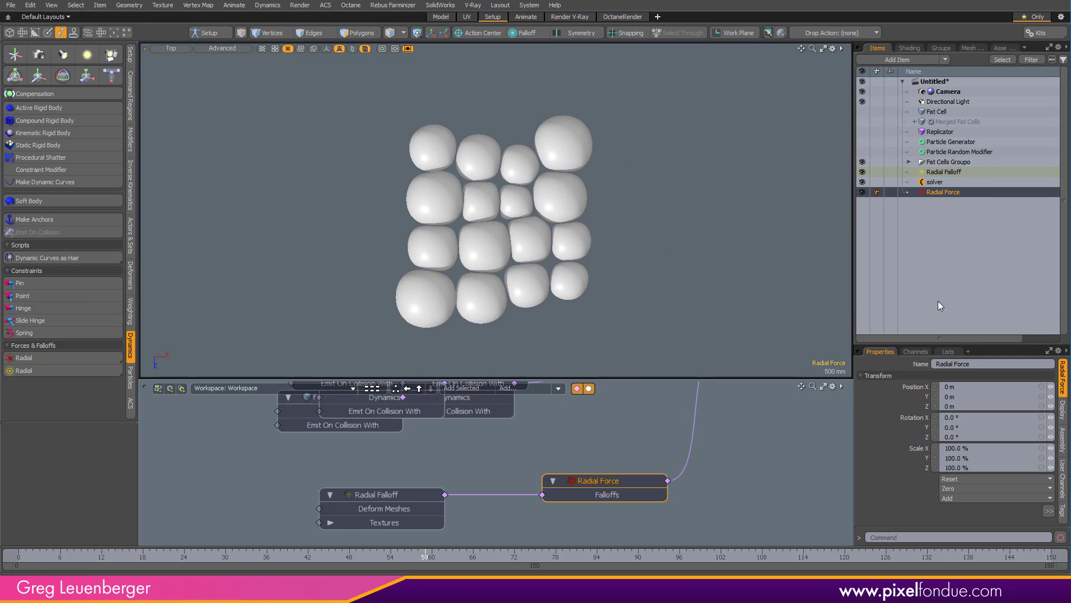
pyautogui.click(941, 269)
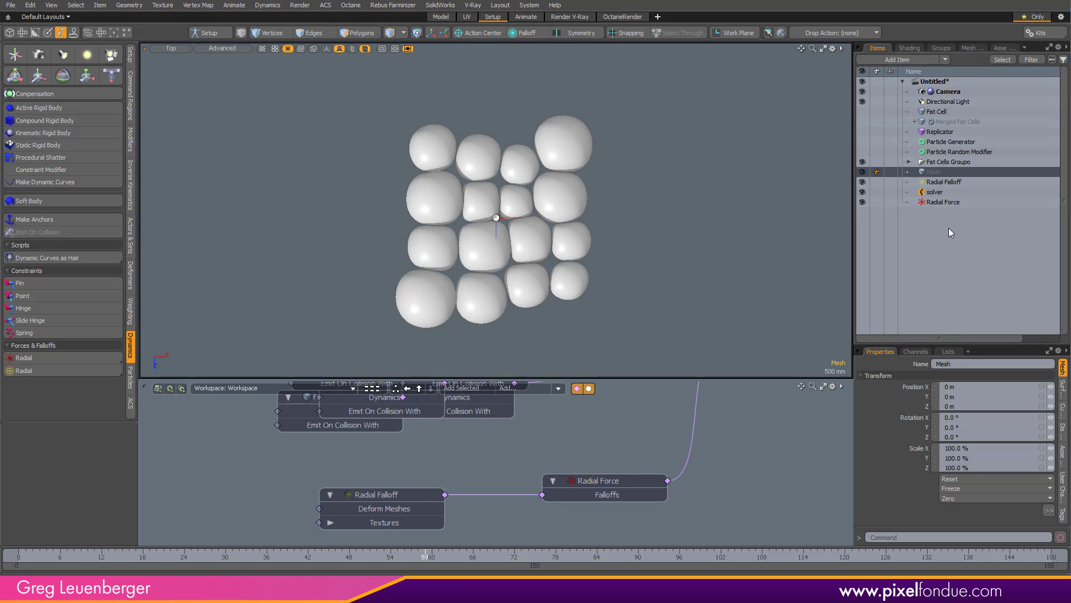
pyautogui.press('F2')
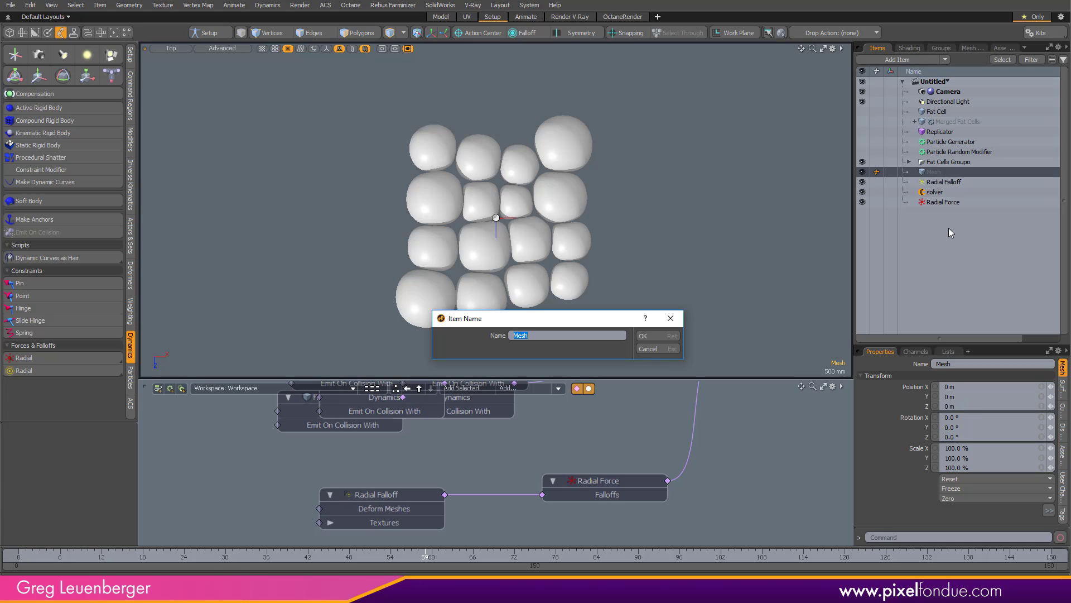
pyautogui.write('Merged Fat Cells Final')
pyautogui.press('Return')
pyautogui.moveTo(941, 181); pyautogui.dragTo(961, 133)
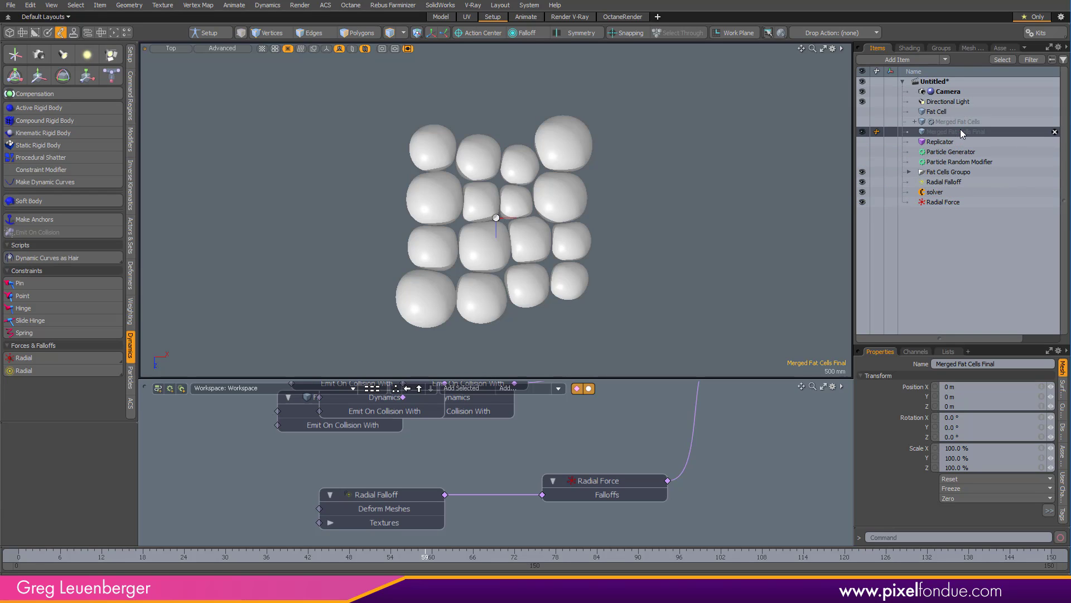
# Step: Add a Merge Meshes operation to Merged Fat Cells Final
pyautogui.click(970, 48)
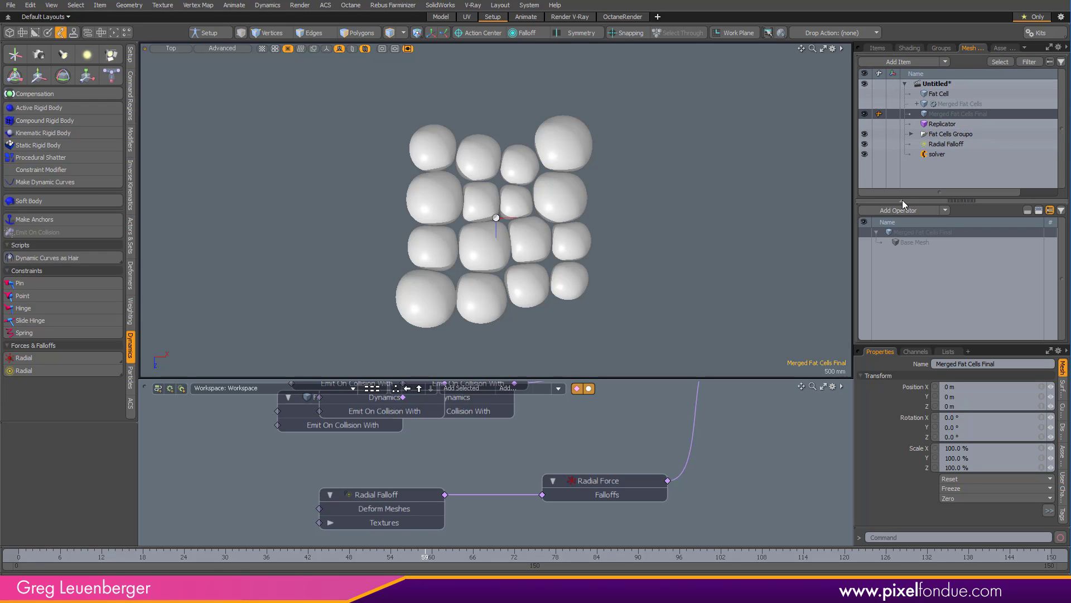
pyautogui.write('Mer')
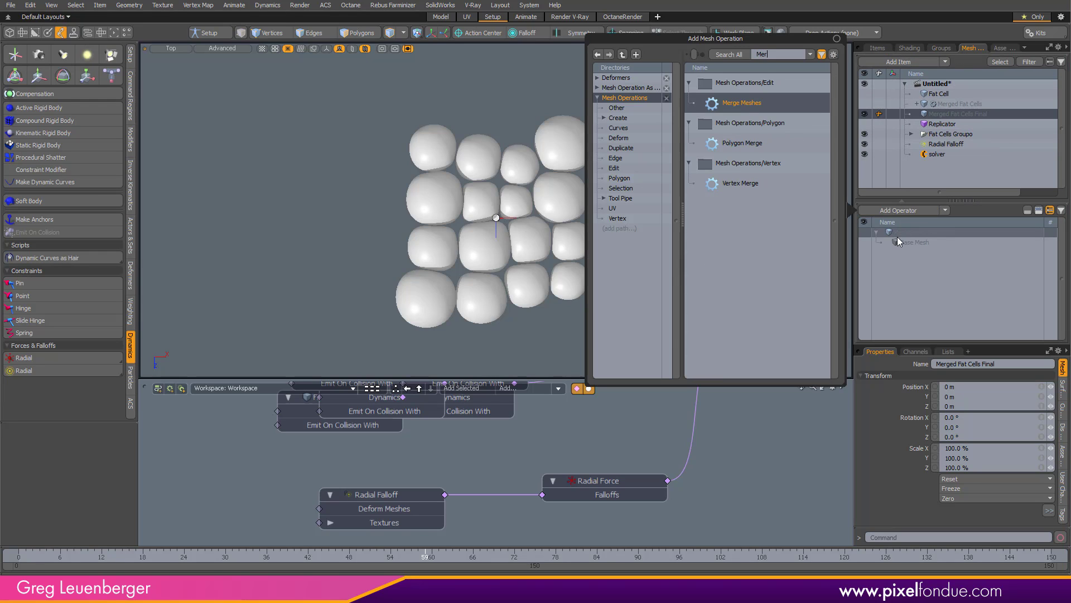
pyautogui.press('Return')
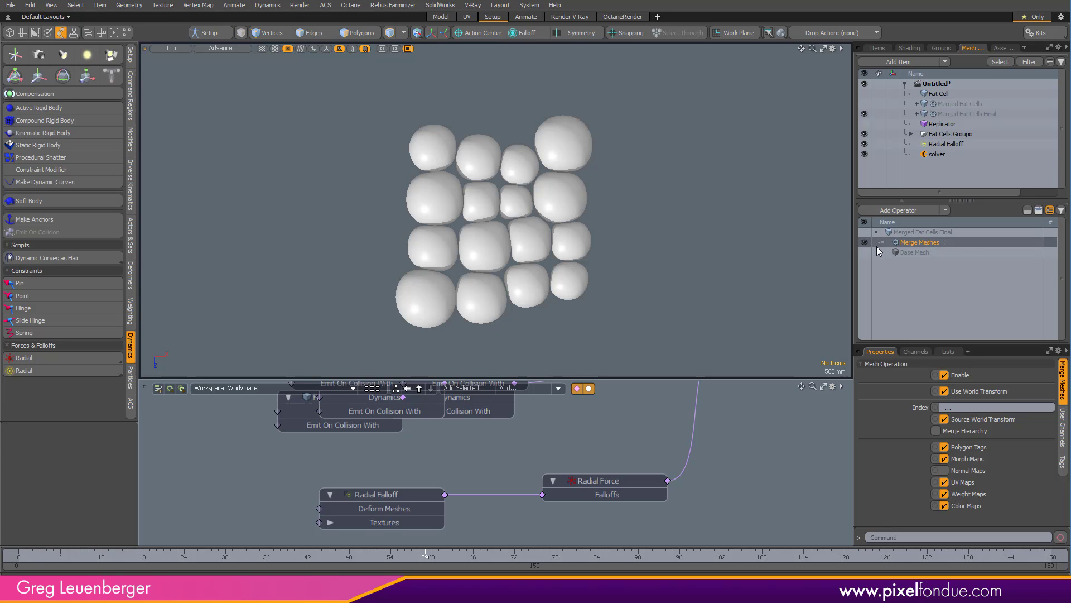
# Step: Add all Fat Cells meshes up to Fat Cells (16) as sources of the Merge Meshes operation and collapse their group
pyautogui.click(881, 244)
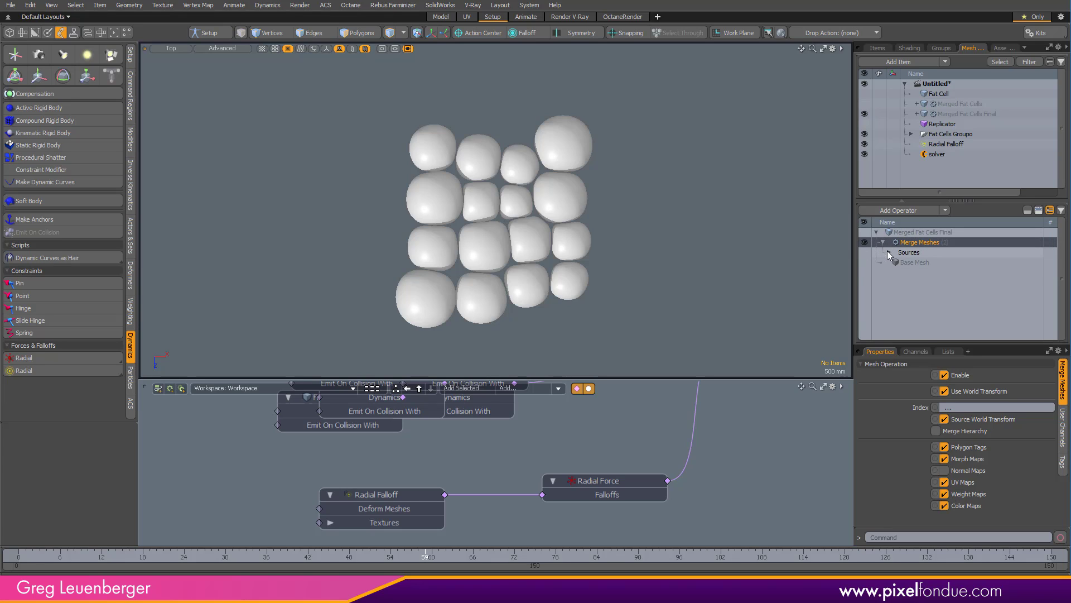
pyautogui.click(923, 263)
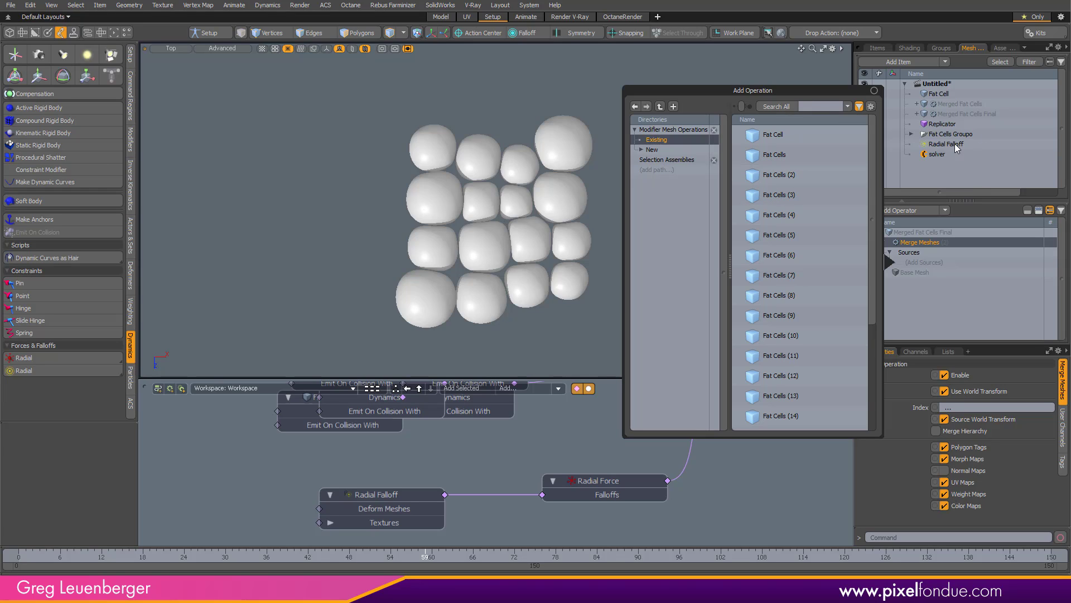
pyautogui.click(975, 314)
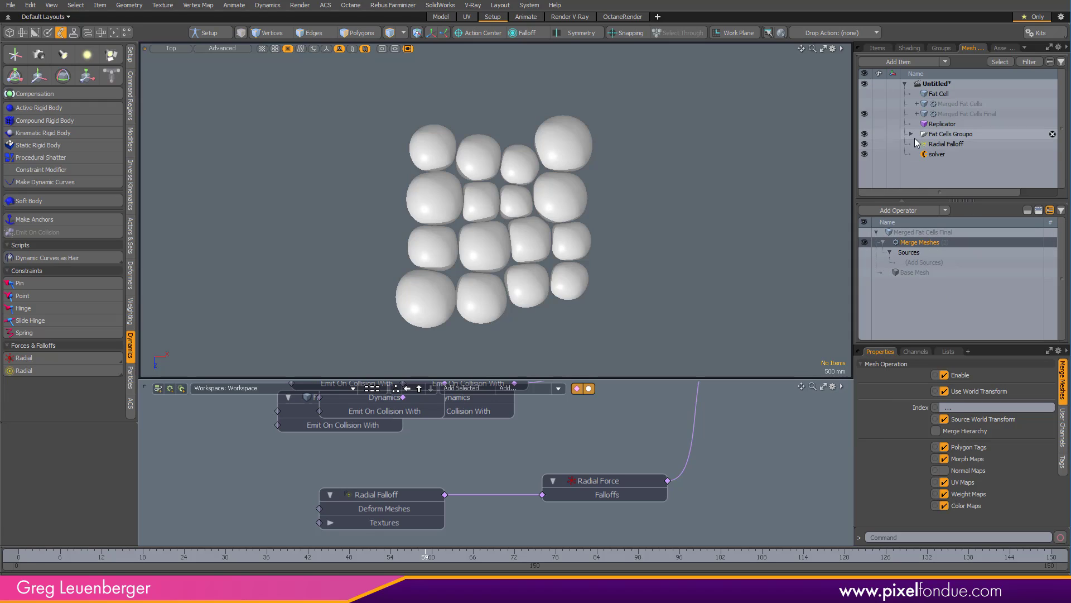
pyautogui.click(912, 134)
pyautogui.scroll(-5, 919, 134)
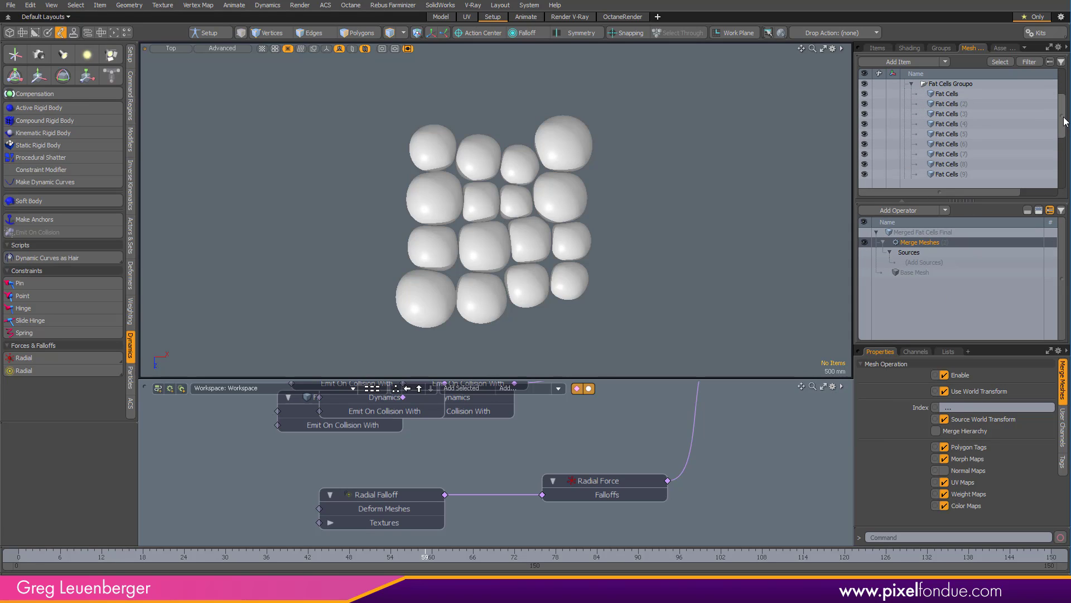
pyautogui.moveTo(1063, 134)
pyautogui.mouseDown()
pyautogui.moveTo(1063, 170)
pyautogui.moveTo(1061, 120)
pyautogui.mouseUp()
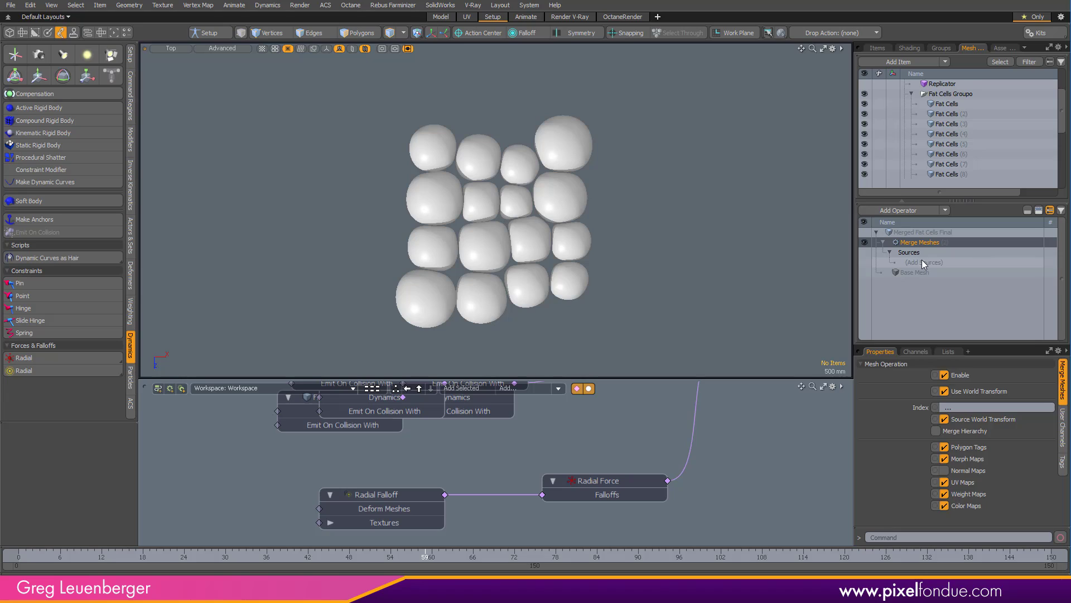
pyautogui.click(923, 262)
pyautogui.scroll(-2, 784, 162)
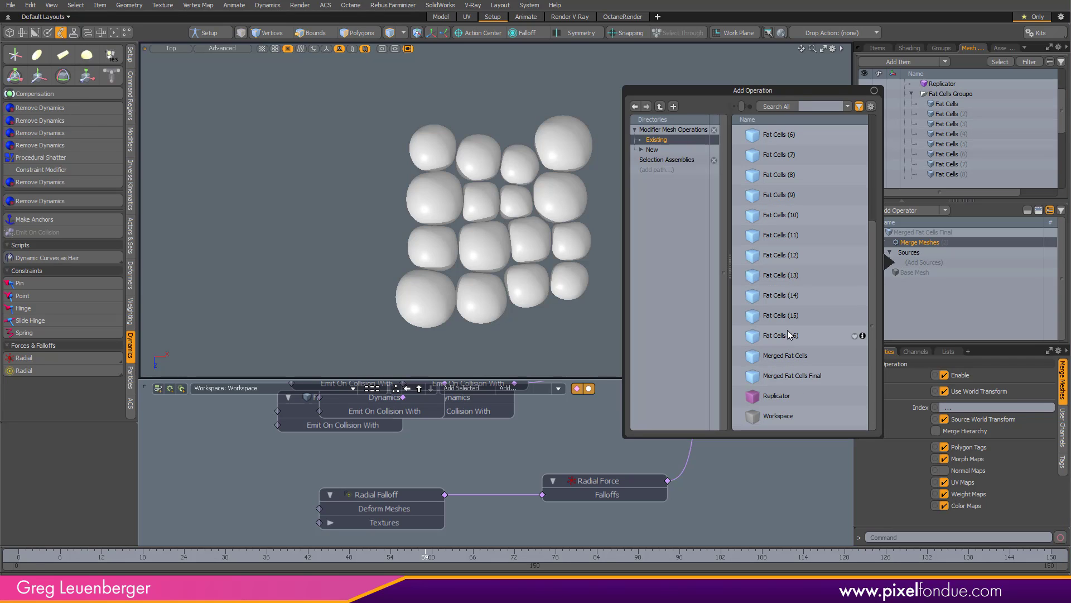
pyautogui.keyDown('shift'); pyautogui.click(766, 336); pyautogui.keyUp('shift')
pyautogui.moveTo(766, 336); pyautogui.dragTo(933, 262)
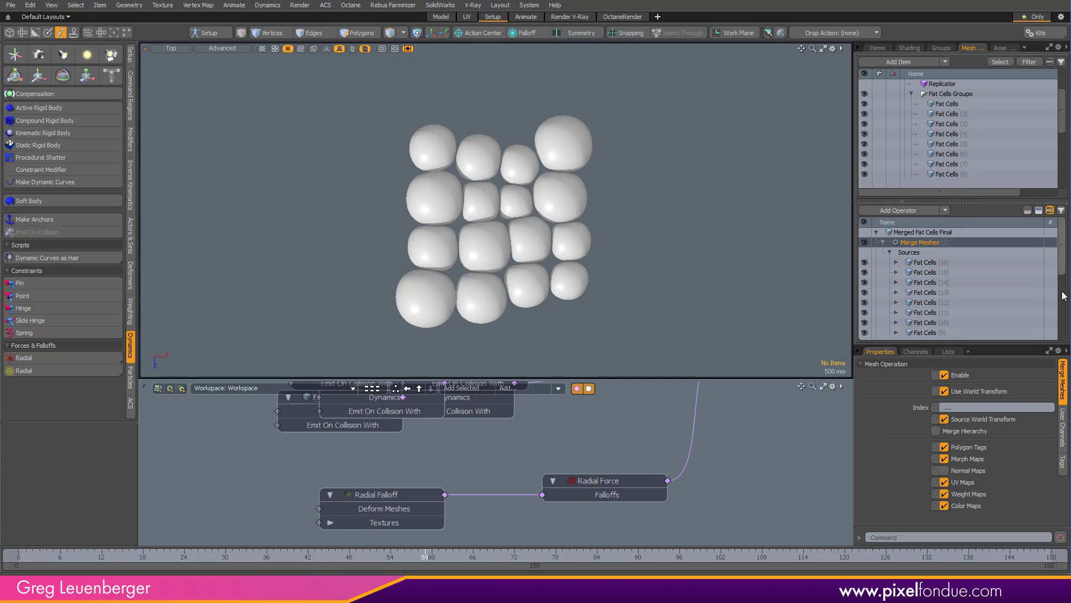
pyautogui.click(911, 94)
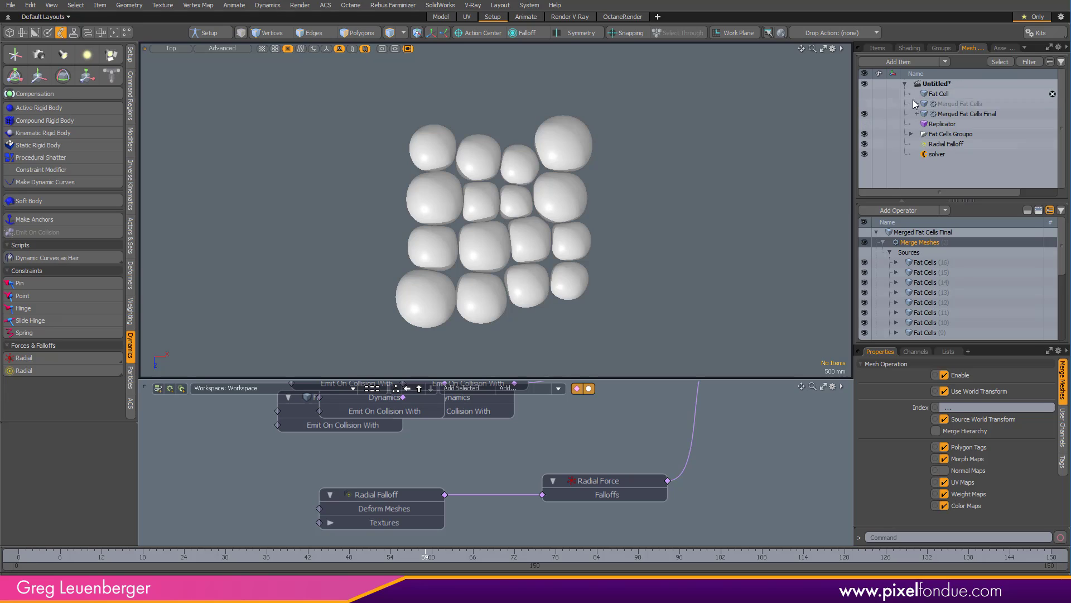
# Step: Select the Merged Fat Cells Final mesh and scrub the simulation timeline to frame 60
pyautogui.click(947, 115)
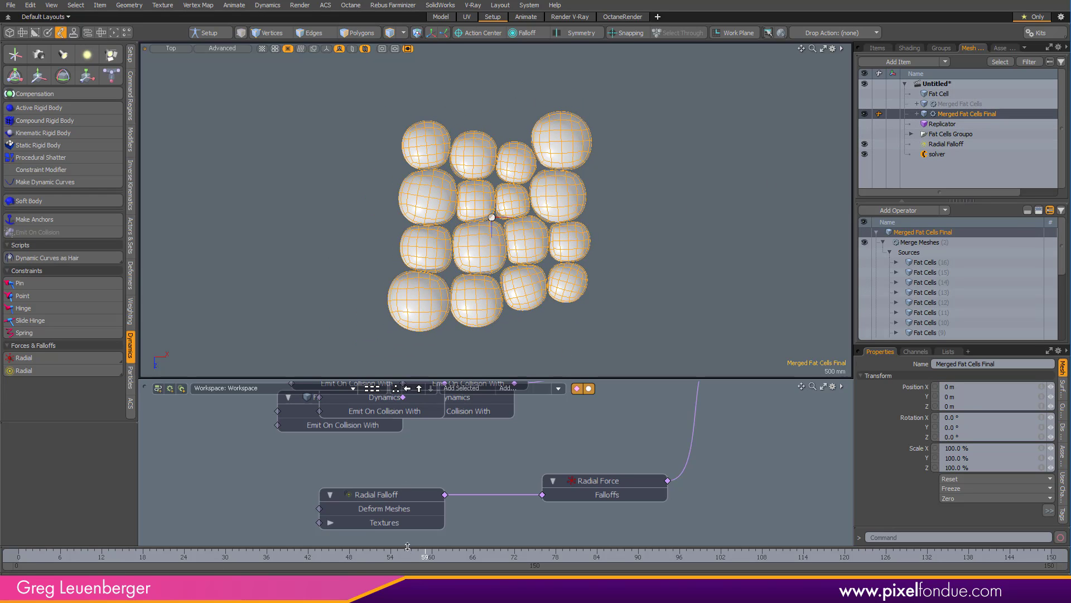
pyautogui.moveTo(423, 557)
pyautogui.mouseDown()
pyautogui.moveTo(176, 557)
pyautogui.moveTo(555, 557)
pyautogui.mouseUp()
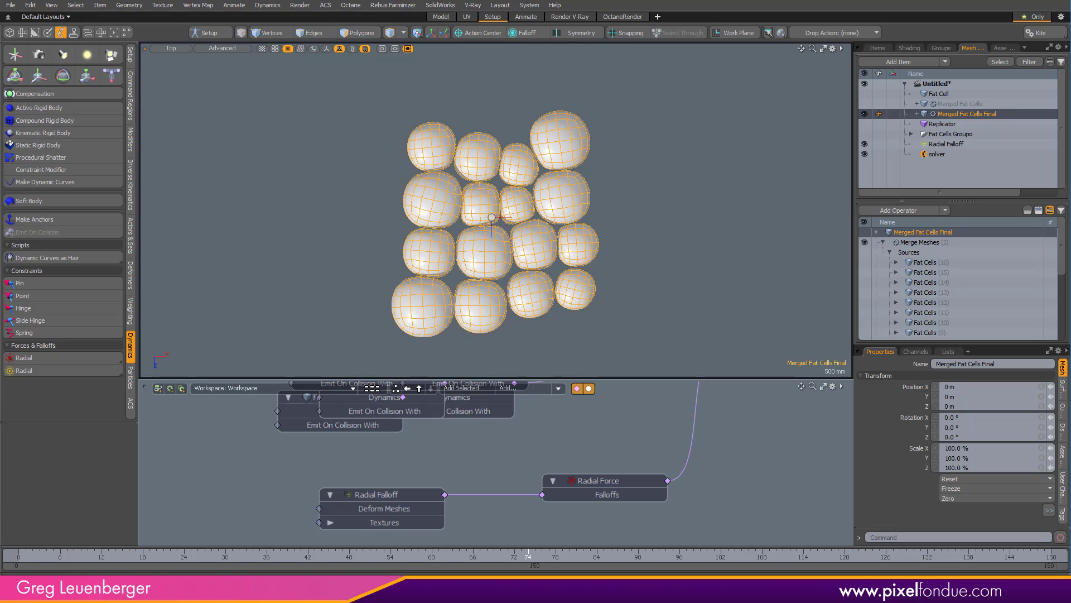
pyautogui.moveTo(308, 557)
pyautogui.mouseDown()
pyautogui.moveTo(590, 557)
pyautogui.moveTo(411, 557)
pyautogui.mouseUp()
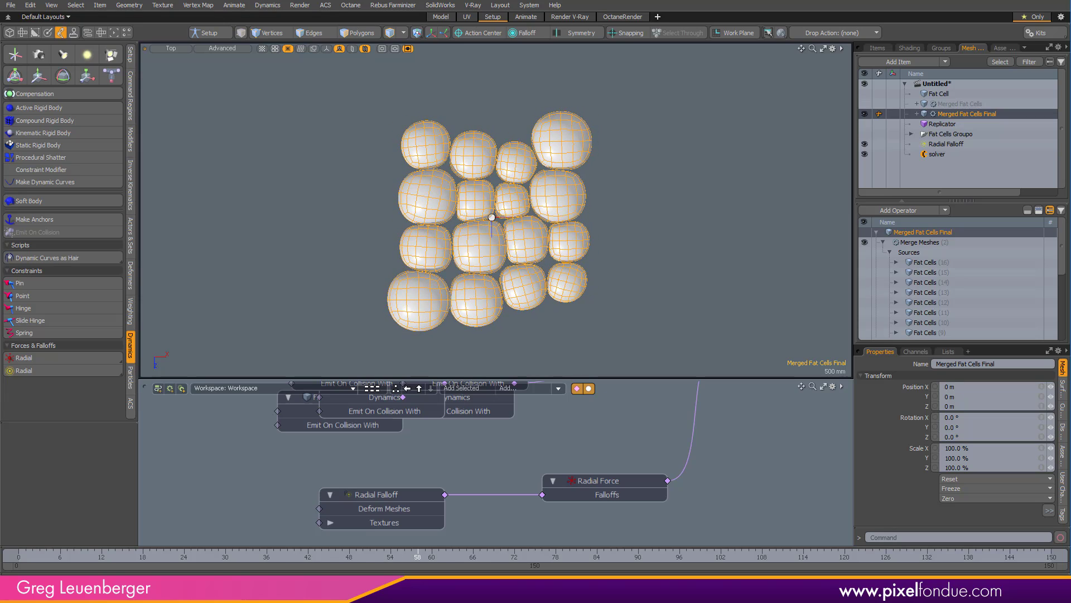
pyautogui.moveTo(417, 557)
pyautogui.mouseDown()
pyautogui.moveTo(225, 556)
pyautogui.moveTo(448, 555)
pyautogui.moveTo(431, 557)
pyautogui.mouseUp()
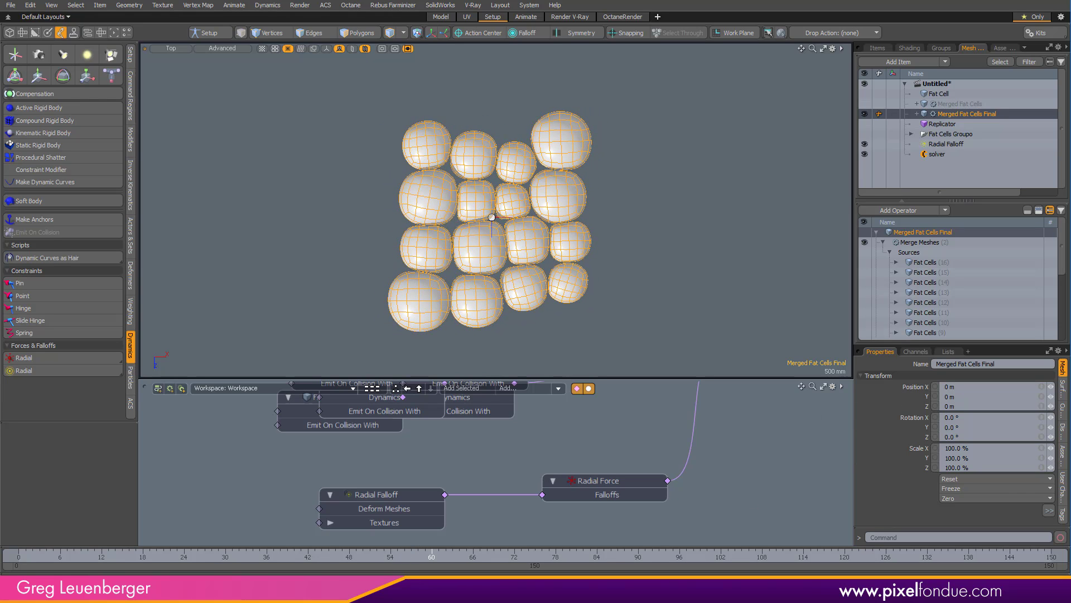
# Step: Duplicate and freeze the mesh operations of Merged Fat Cells Final at the current frame, and clear the selection
pyautogui.keyDown('ctrl'); pyautogui.keyDown('alt'); pyautogui.moveTo(558, 245); pyautogui.dragTo(561, 246); pyautogui.keyUp('alt'); pyautogui.keyUp('ctrl')
pyautogui.keyDown('alt'); pyautogui.keyDown('shift'); pyautogui.moveTo(525, 223); pyautogui.dragTo(551, 204); pyautogui.keyUp('shift'); pyautogui.keyUp('alt')
pyautogui.rightClick(959, 115)
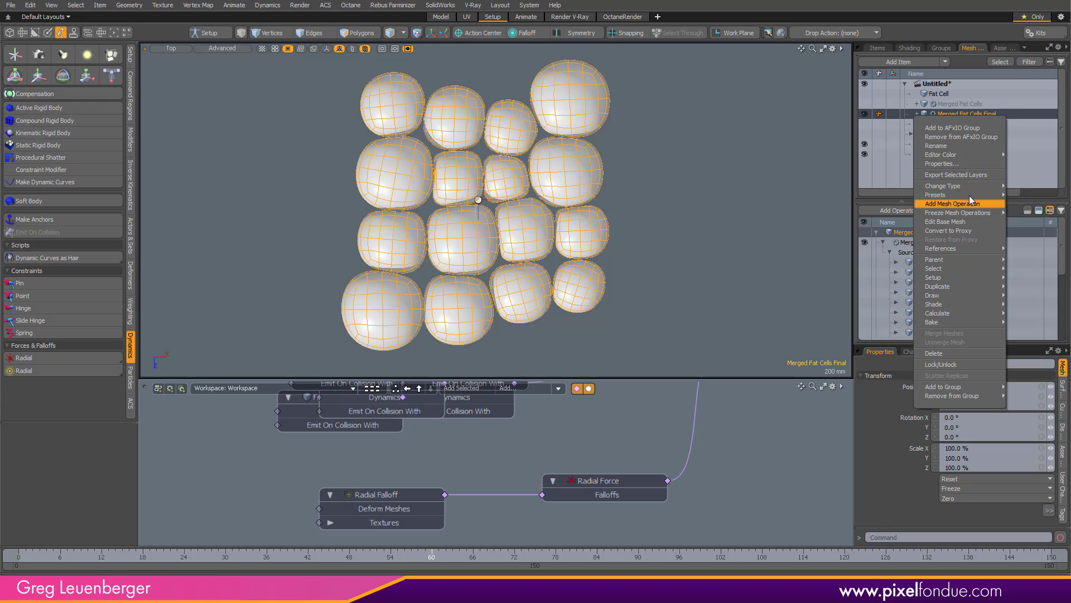
pyautogui.moveTo(970, 212)
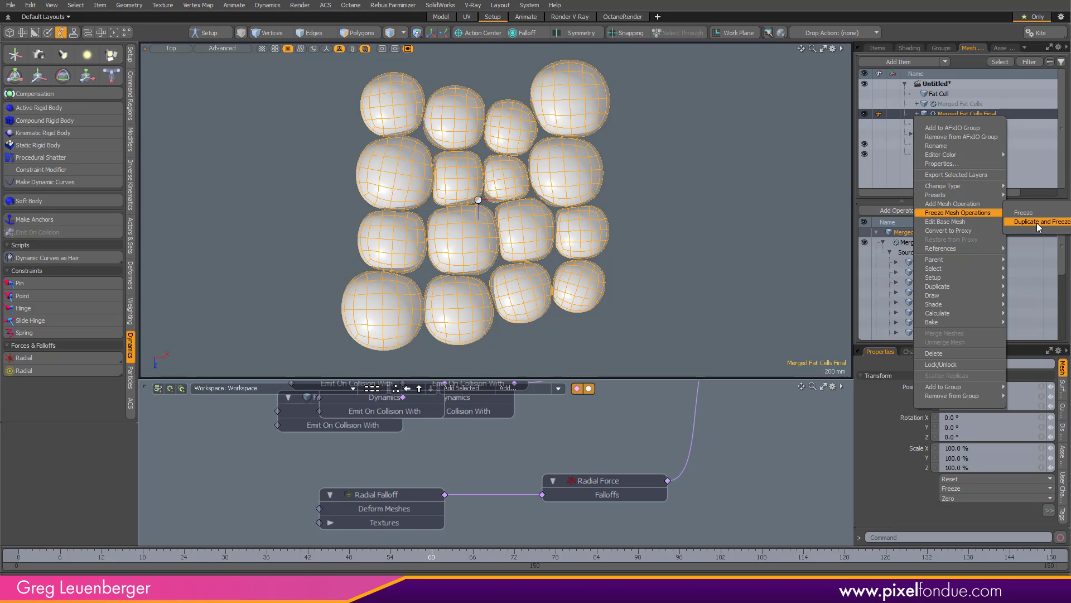
pyautogui.click(1034, 222)
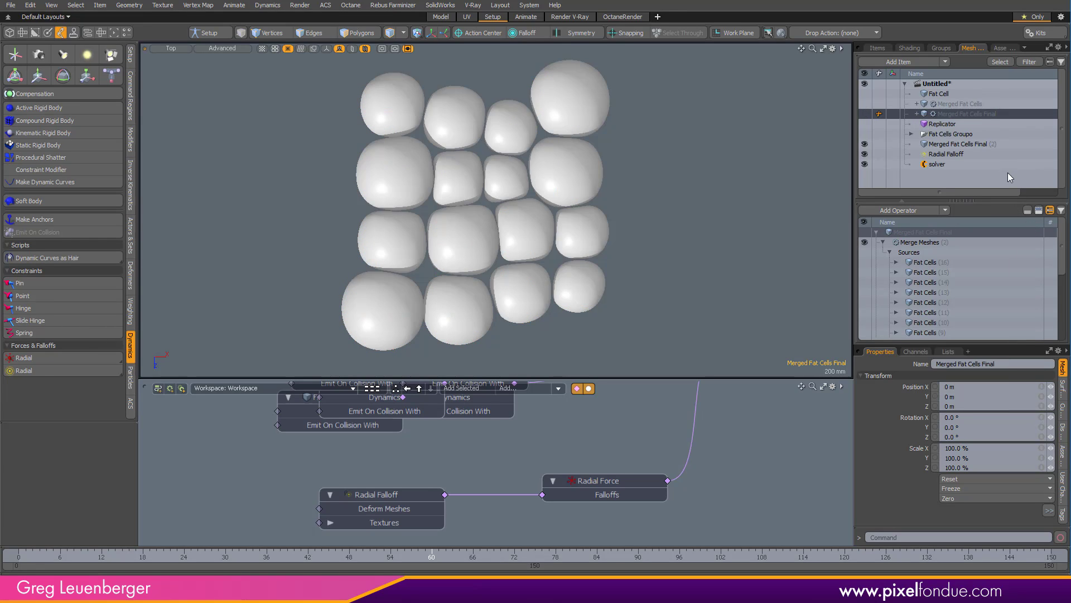
pyautogui.click(973, 122)
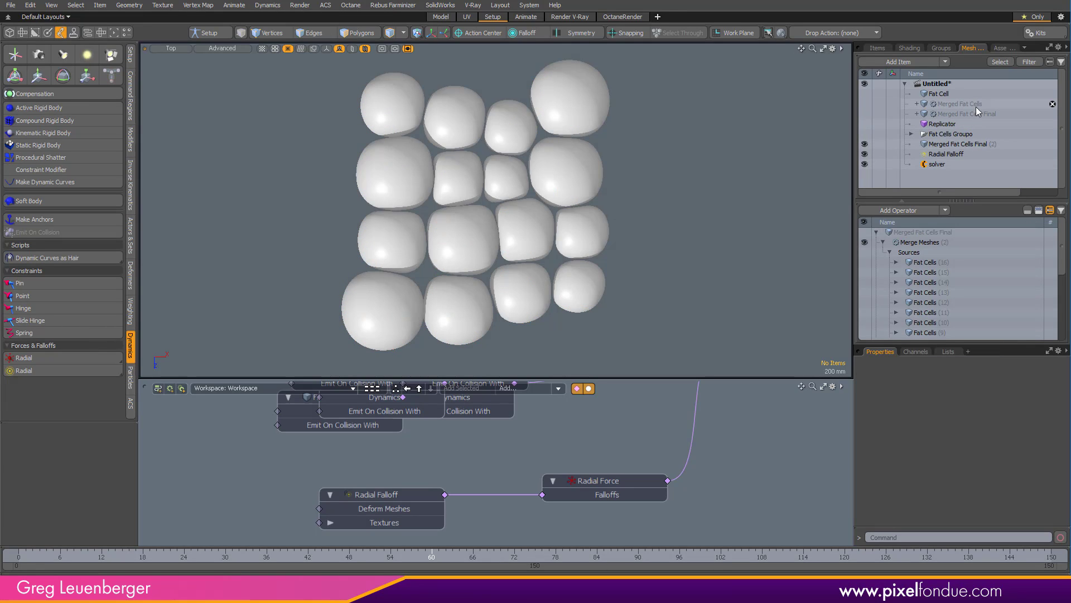
# Step: Rename the frozen duplicate mesh as Fat Cell Layer
pyautogui.click(958, 144)
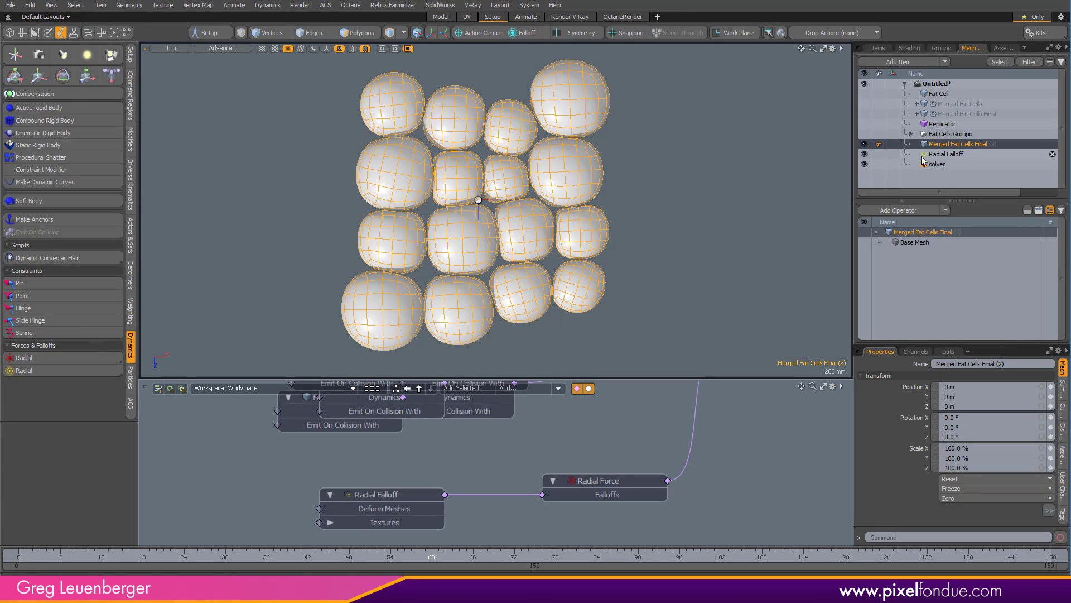
pyautogui.click(952, 145)
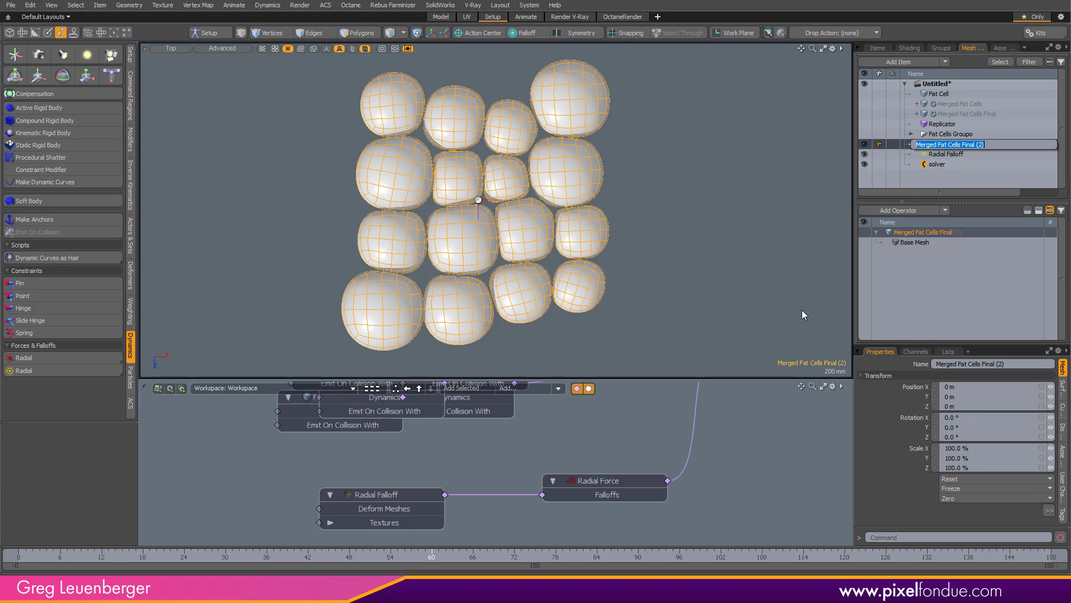
pyautogui.write('Fat Cell Layer')
pyautogui.press('Return')
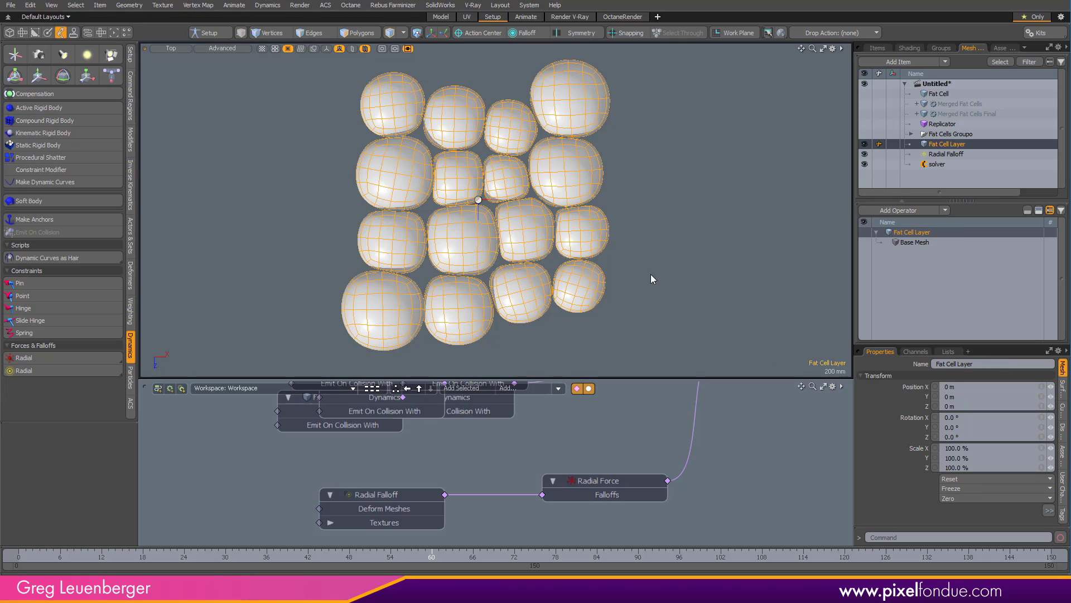
# Step: Duplicate Fat Cell Layer and position the copy as a second, offset layer of cells, and deselect it
pyautogui.press('KP_0')
pyautogui.keyDown('alt'); pyautogui.moveTo(544, 240); pyautogui.dragTo(521, 174); pyautogui.keyUp('alt')
pyautogui.press('KP_3')
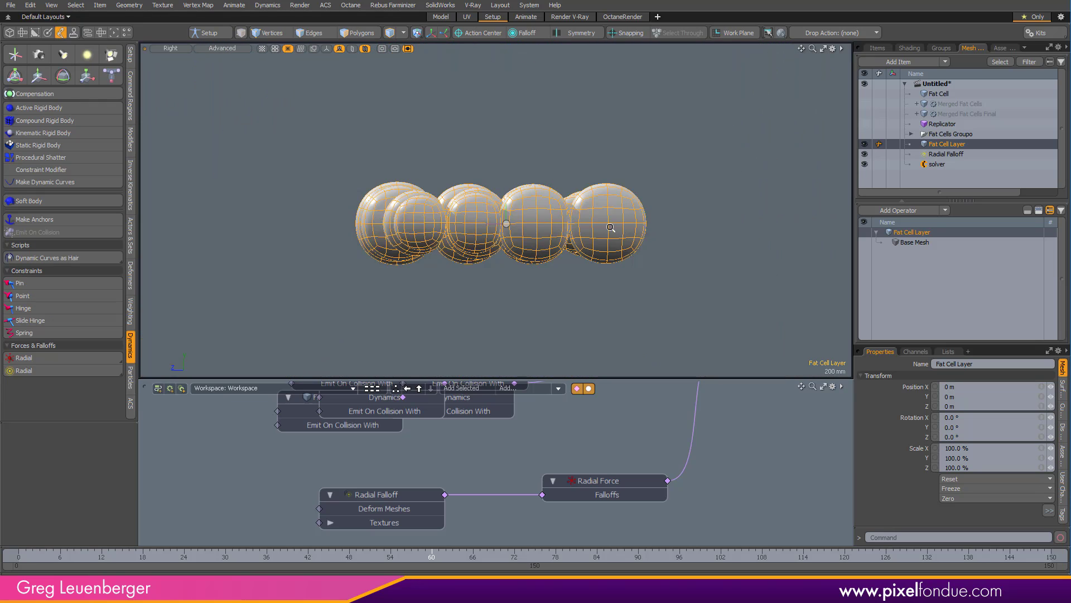
pyautogui.keyDown('ctrl'); pyautogui.keyDown('alt'); pyautogui.moveTo(611, 227); pyautogui.dragTo(550, 301); pyautogui.keyUp('alt'); pyautogui.keyUp('ctrl')
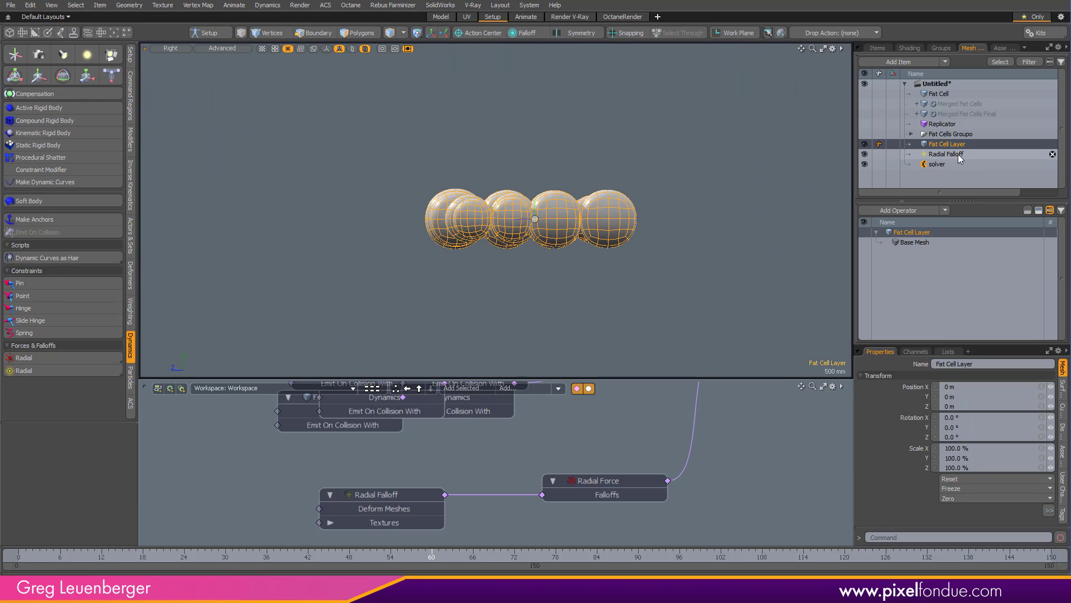
pyautogui.hotkey('ctrl', 'd')
pyautogui.press('w')
pyautogui.moveTo(535, 179); pyautogui.dragTo(426, 212)
pyautogui.hotkey('ctrl', 'space')
pyautogui.click(559, 135)
pyautogui.press('e')
pyautogui.press('q')
pyautogui.click(468, 320)
# Step: Frame the stacked fat cell layers in a close-up through the render camera and start a preview render
pyautogui.hotkey('ctrl', 'space')
pyautogui.click(471, 217)
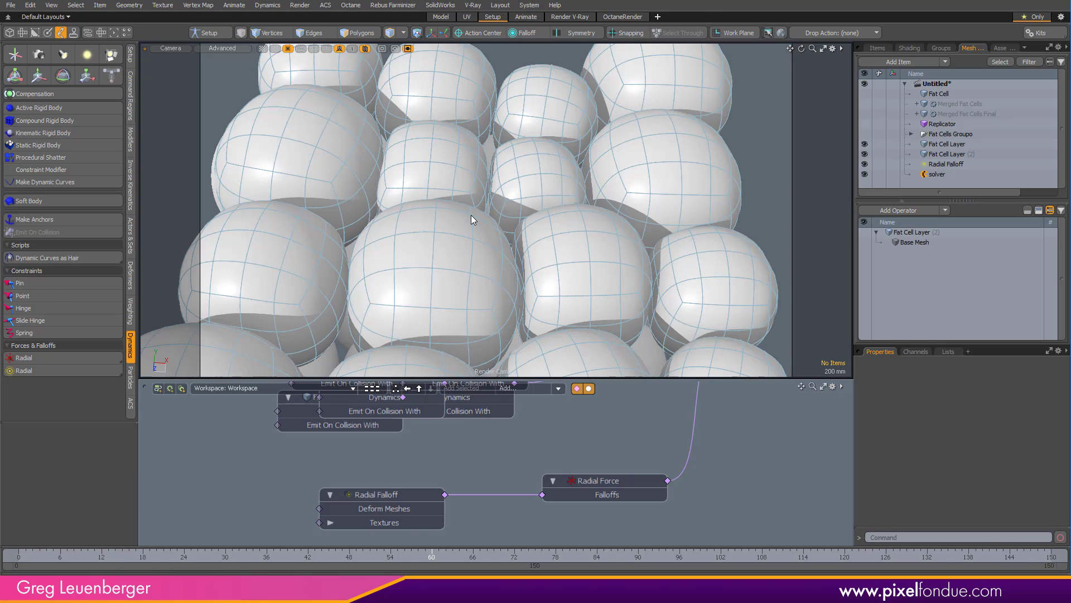
pyautogui.keyDown('ctrl'); pyautogui.keyDown('alt'); pyautogui.moveTo(471, 270); pyautogui.dragTo(613, 293); pyautogui.keyUp('alt'); pyautogui.keyUp('ctrl')
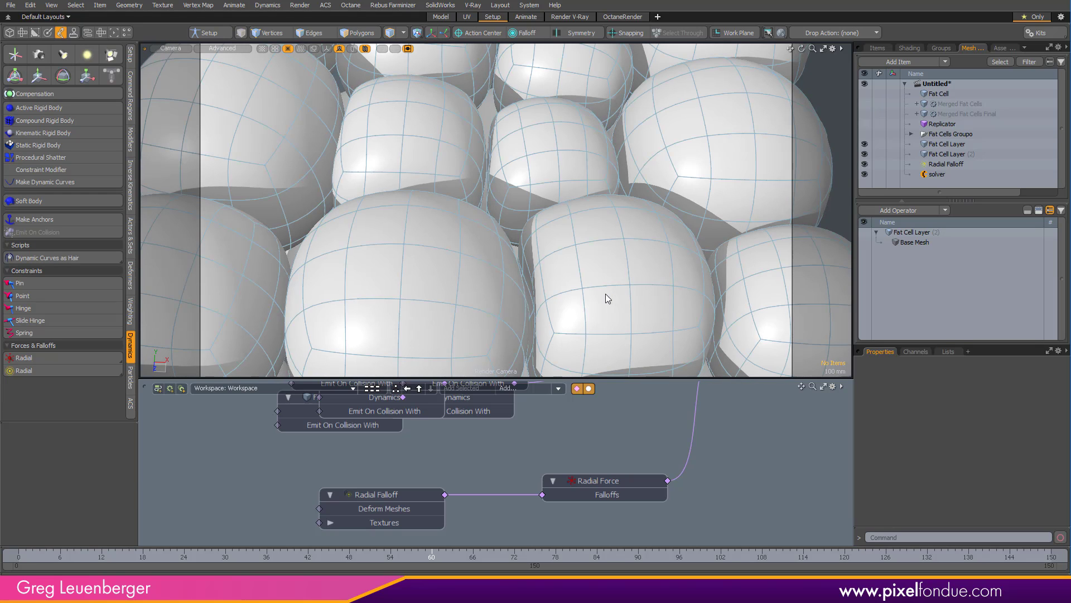
pyautogui.press('F9')
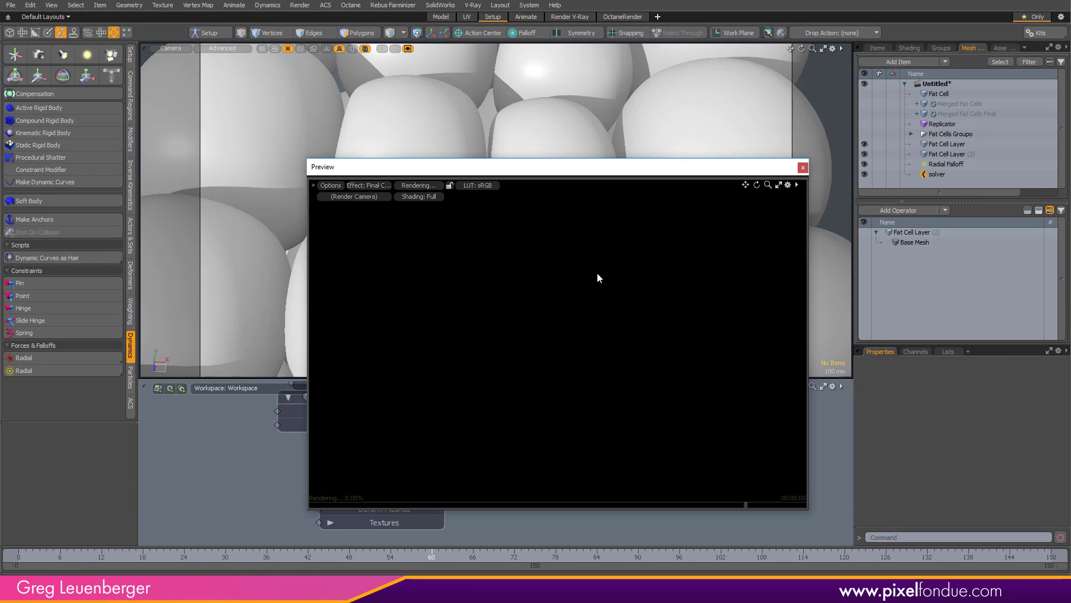